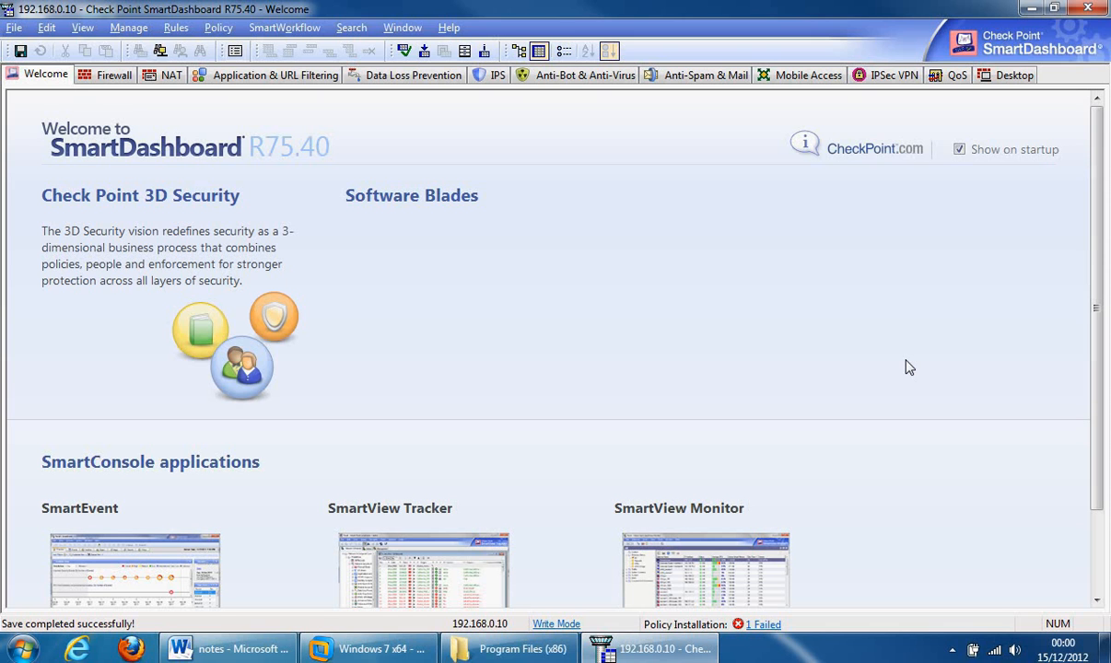
# - Leave the Welcome page and display the empty Firewall rule base
pyautogui.click(107, 76)
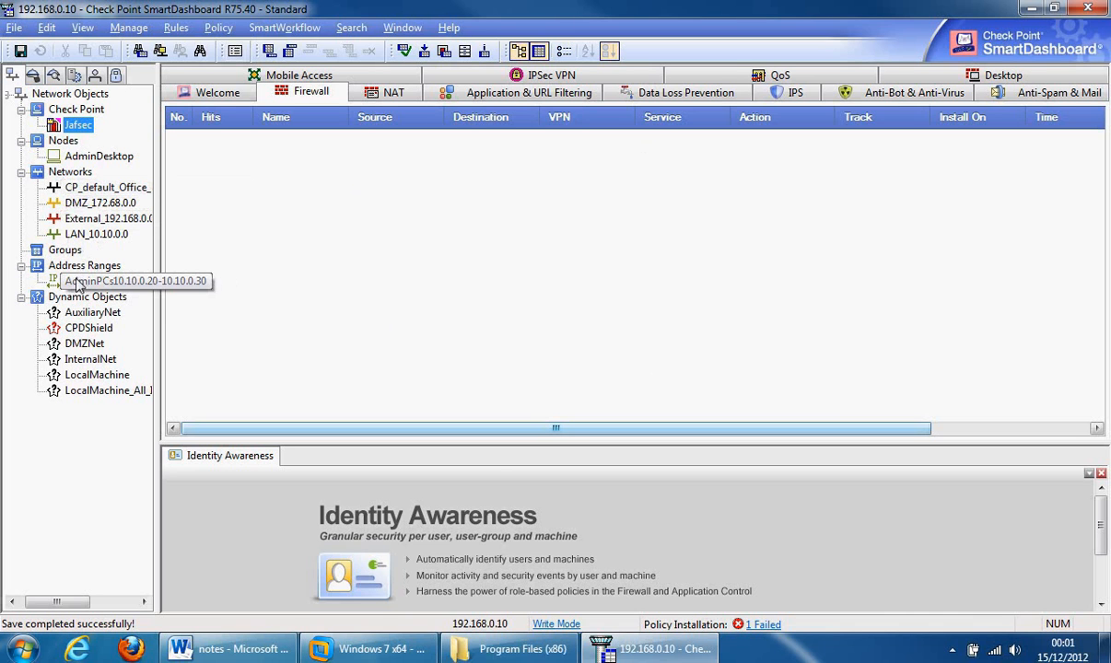
pyautogui.rightClick(64, 177)
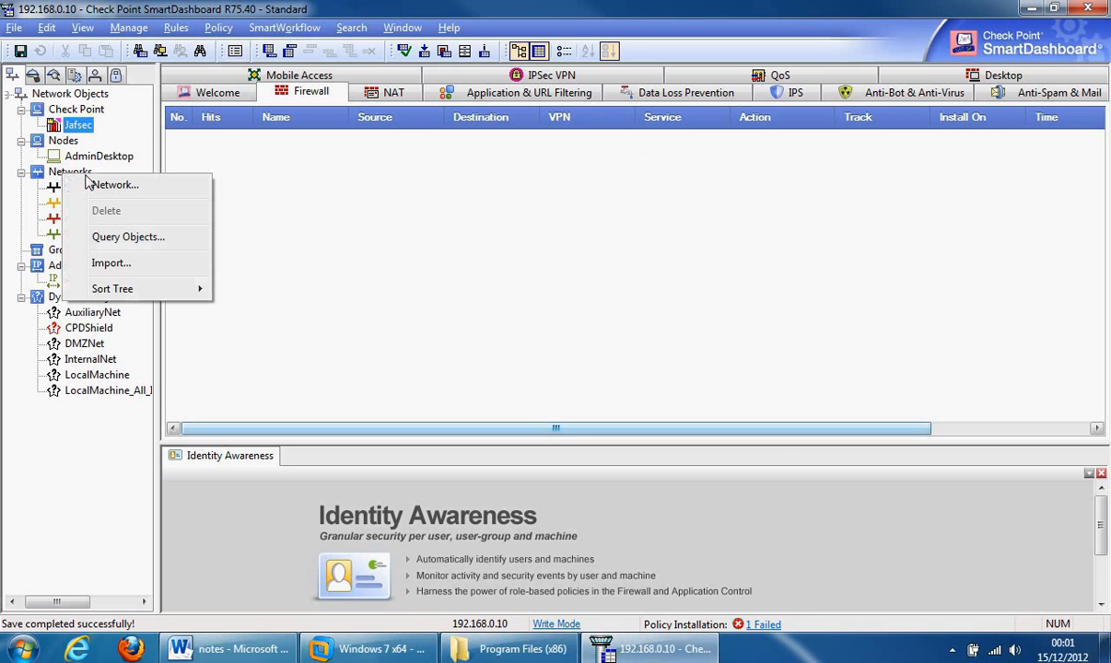
pyautogui.click(106, 184)
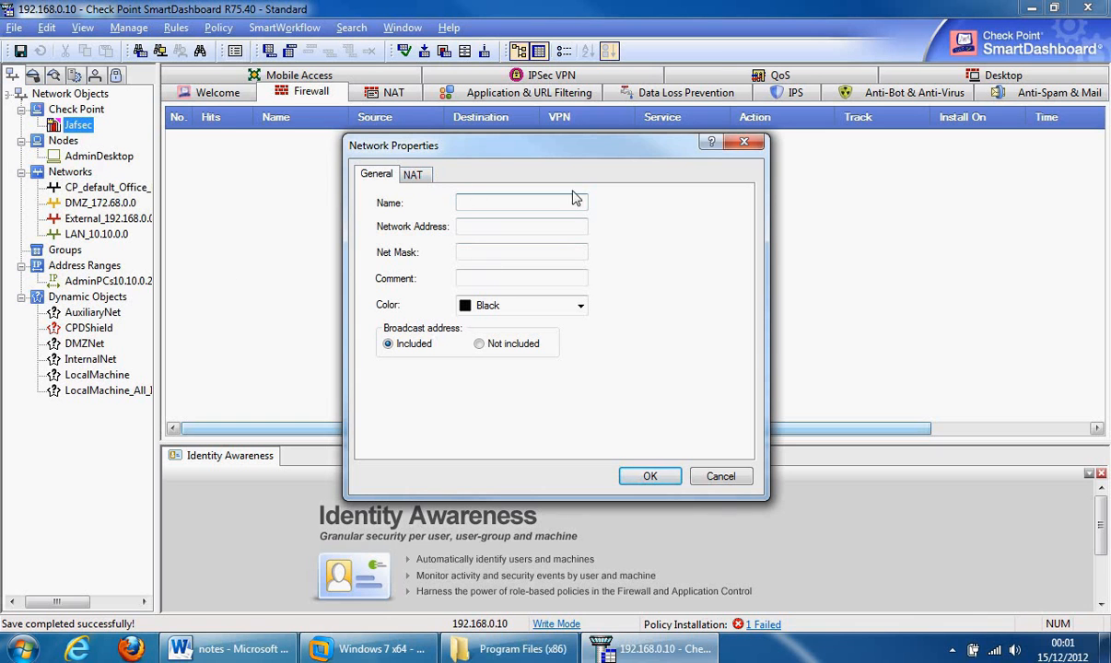
pyautogui.click(742, 141)
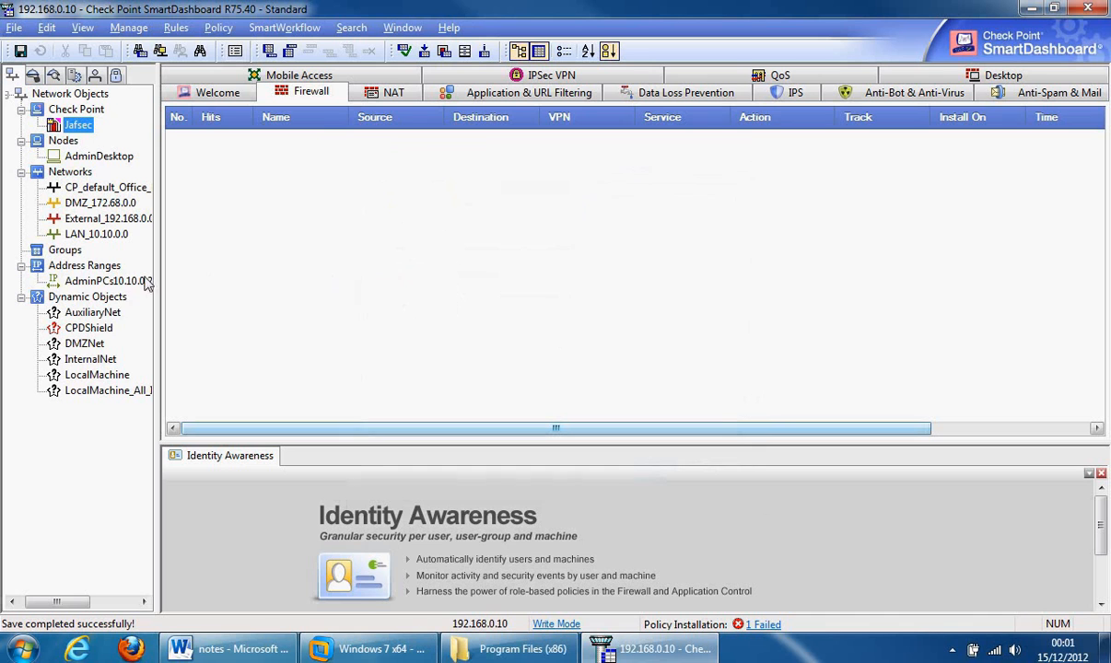
pyautogui.rightClick(76, 268)
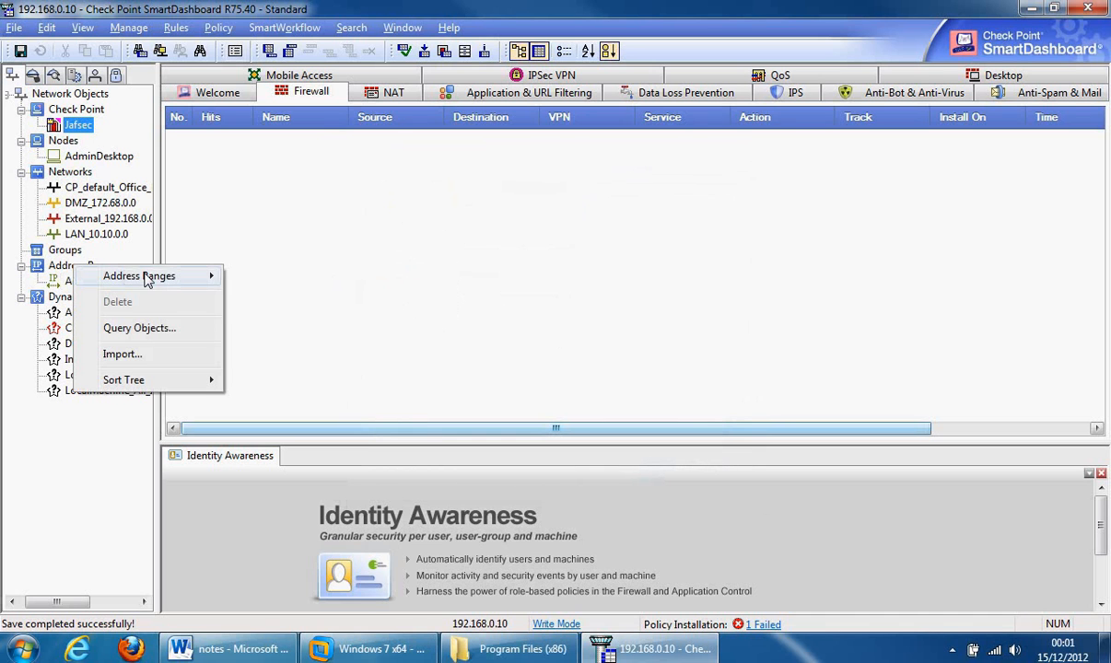
pyautogui.moveTo(162, 277)
pyautogui.click(305, 278)
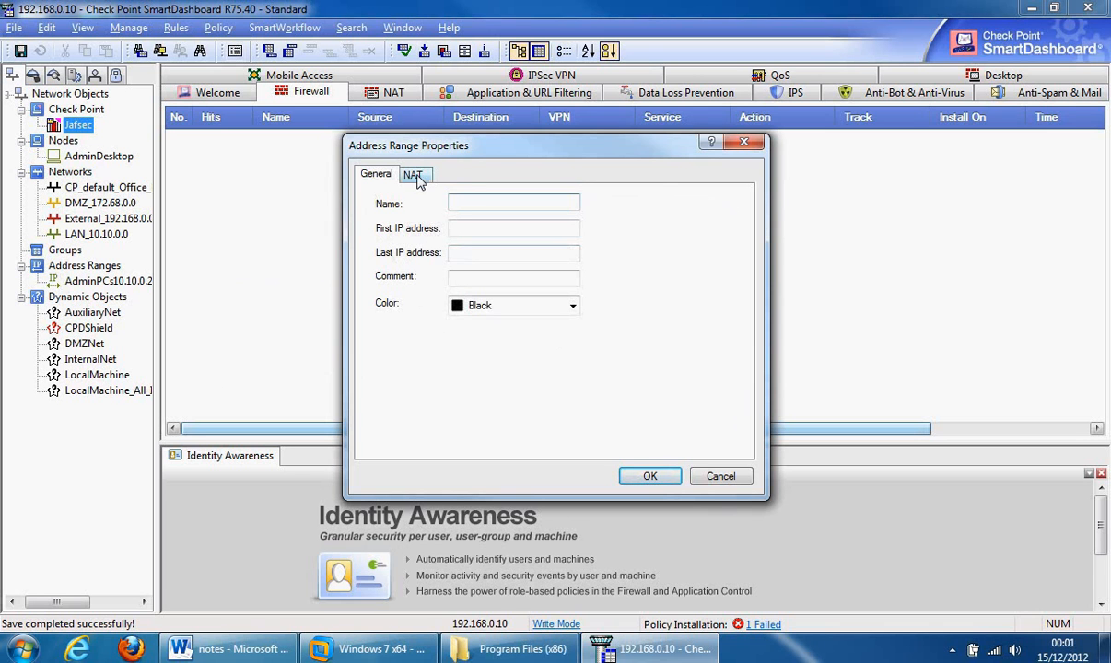
pyautogui.click(744, 141)
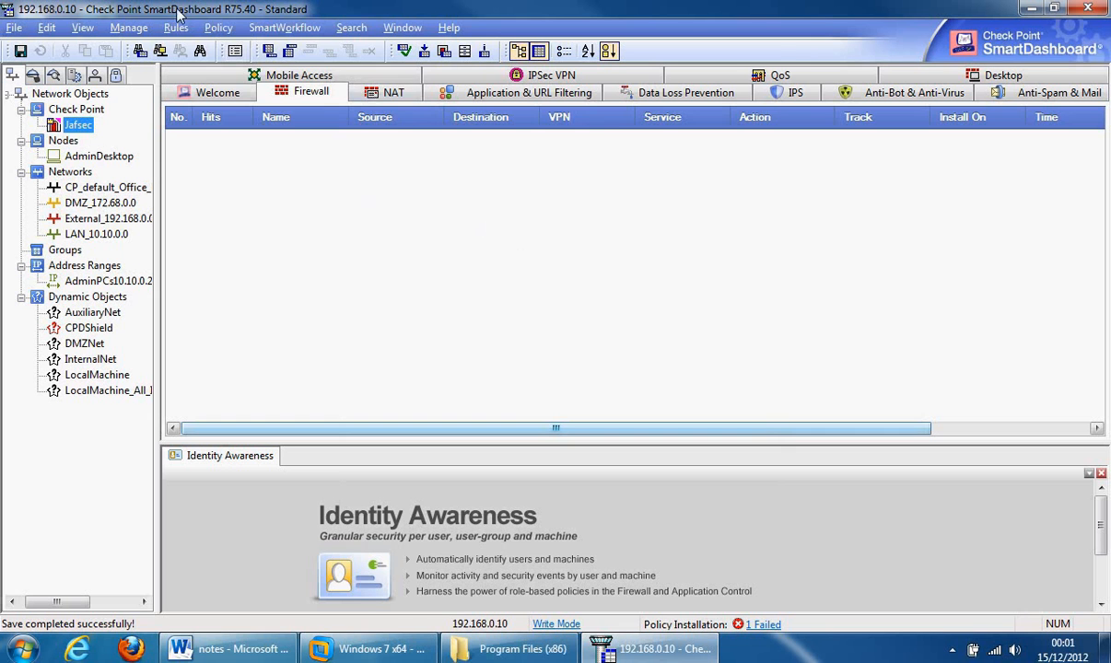
# - Review the FireWall Implied Rules in Global Properties, cancel without changes, then launch Firefox
pyautogui.click(218, 27)
pyautogui.click(306, 263)
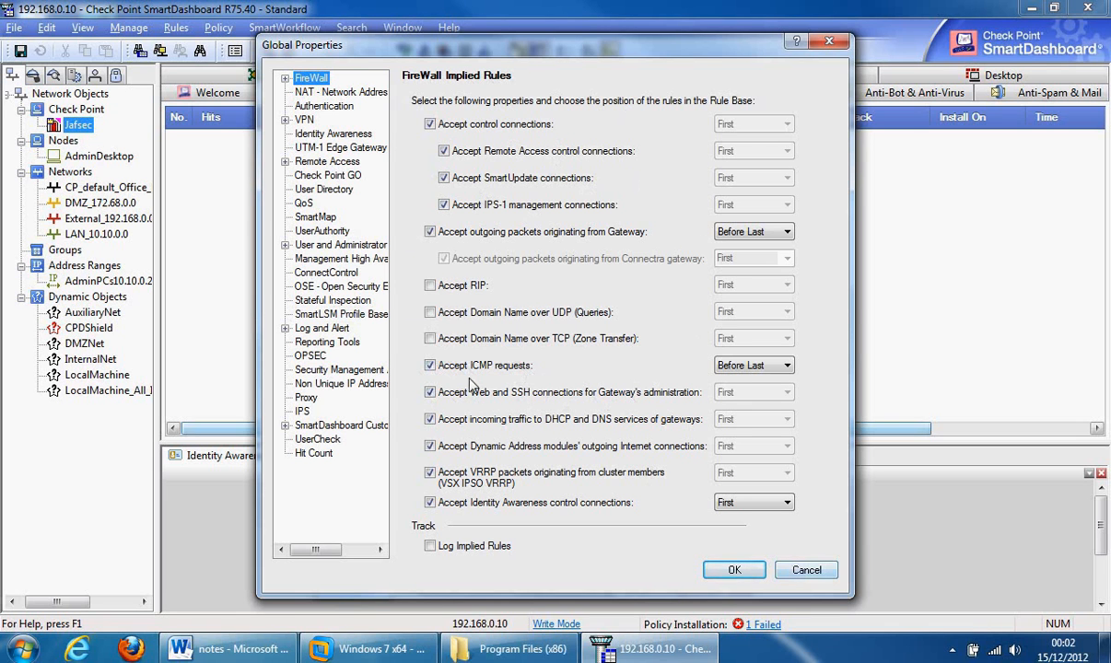
pyautogui.click(797, 570)
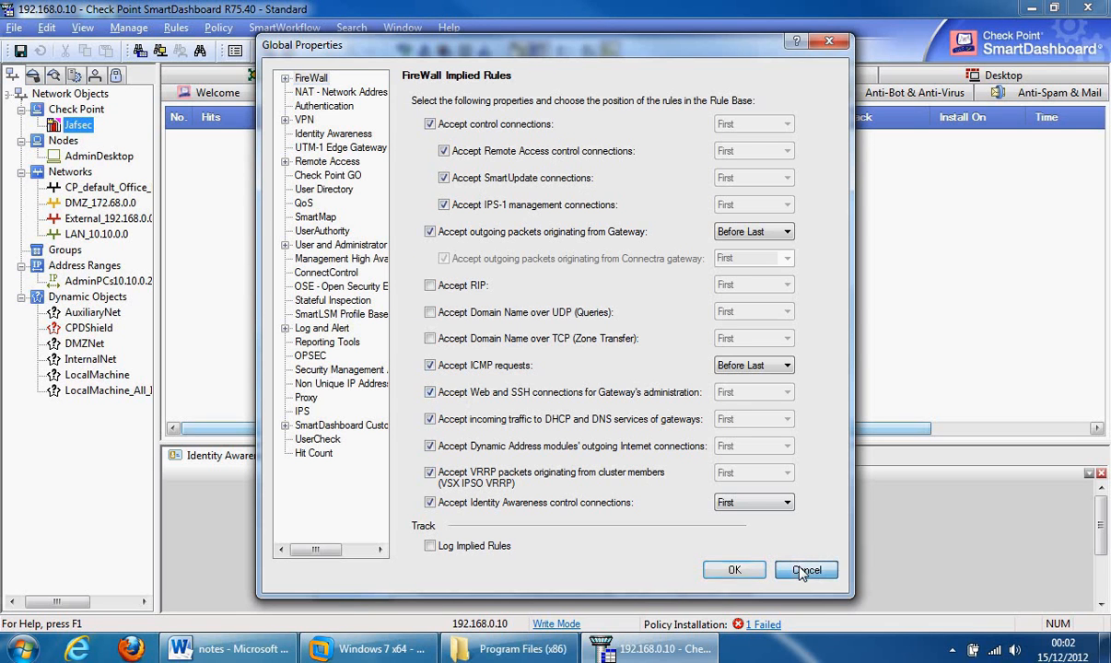
pyautogui.click(132, 648)
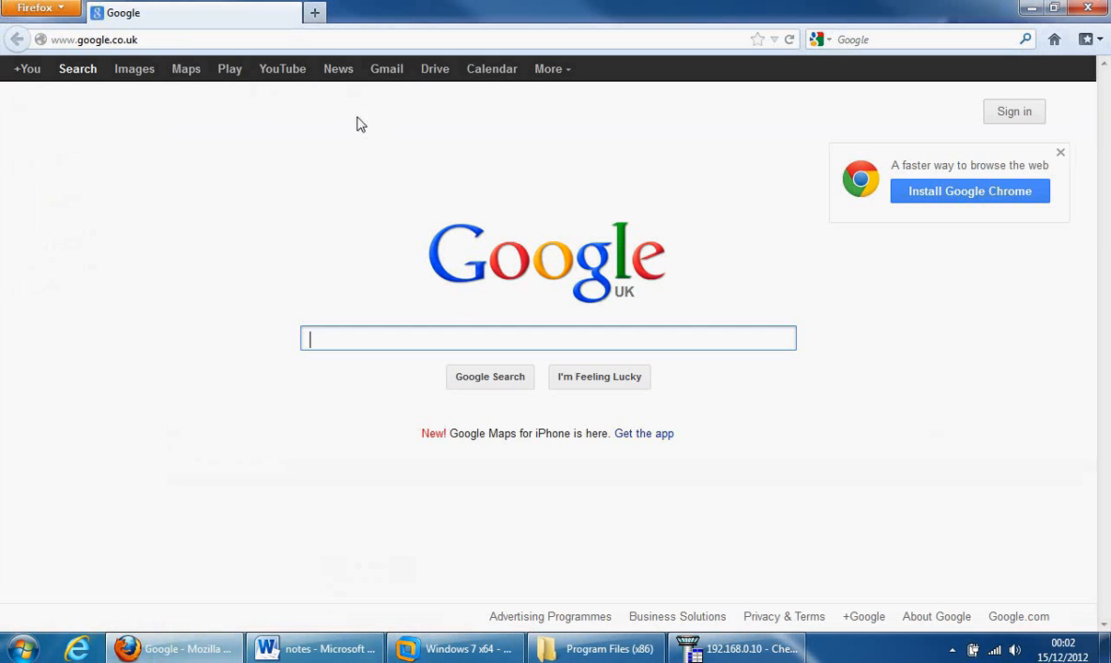
# - Log in to the Gaia Portal at 192.168.0.10 and view the gateway Overview page
pyautogui.click(188, 40)
pyautogui.write('http')
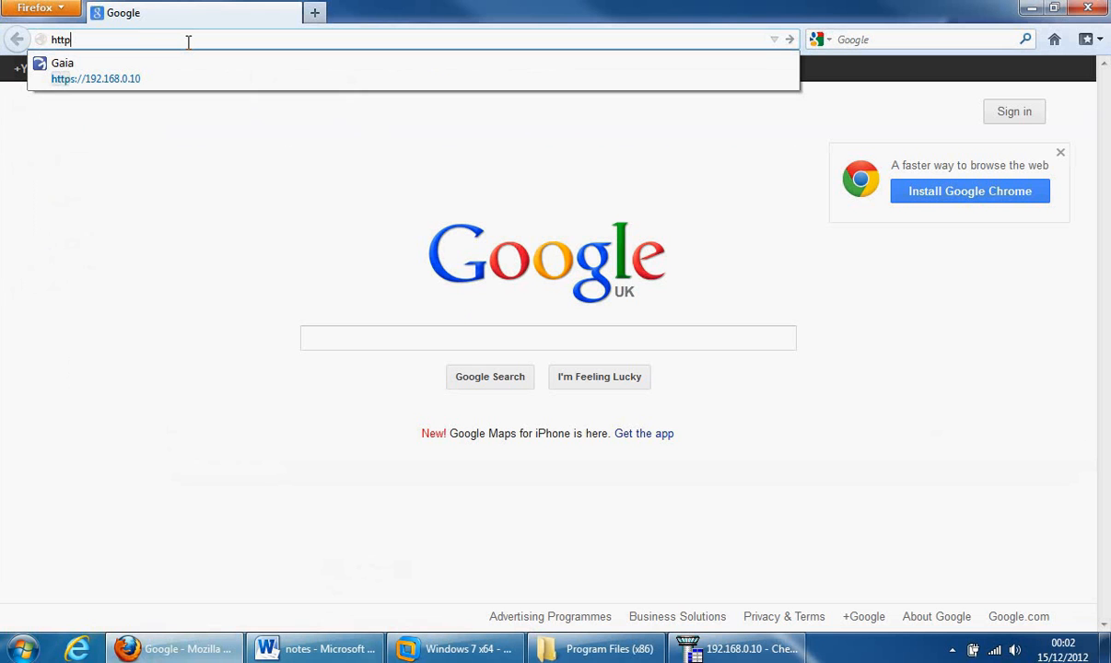
pyautogui.write('://192.168.')
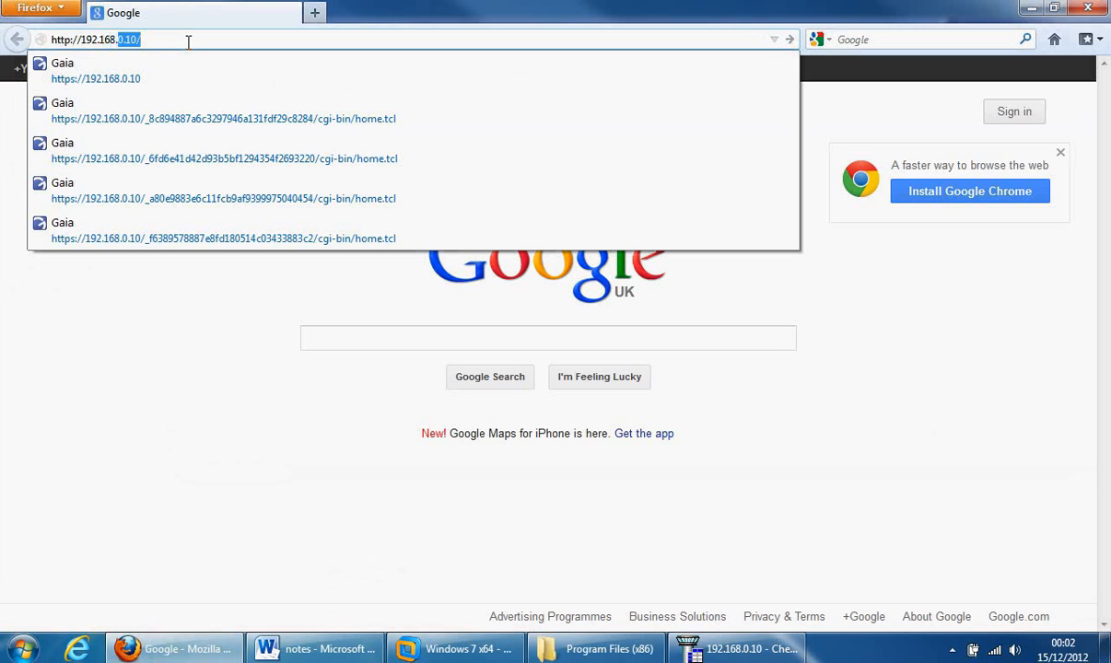
pyautogui.press('Down')
pyautogui.press('Return')
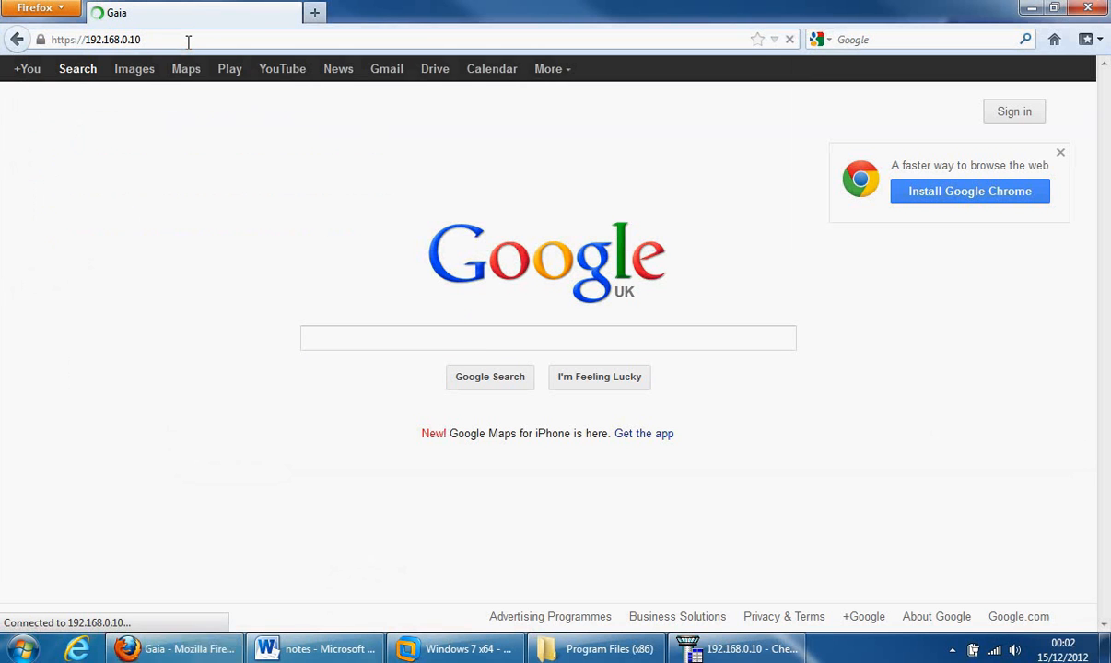
pyautogui.write('admin')
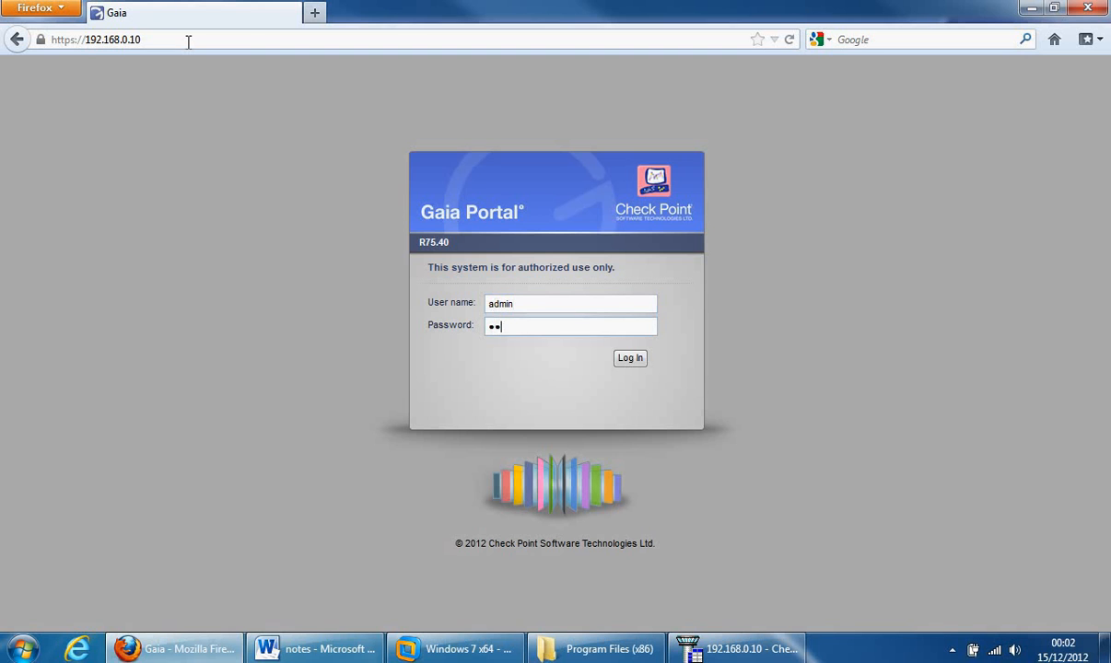
pyautogui.press('Return')
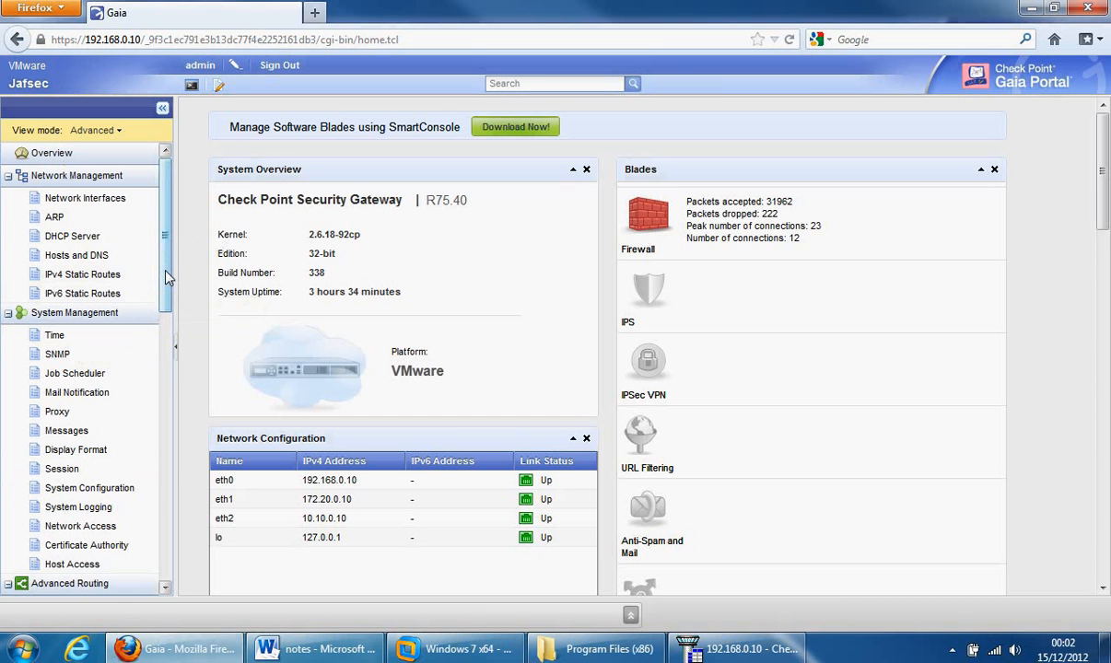
pyautogui.moveTo(167, 276)
pyautogui.mouseDown()
pyautogui.moveTo(173, 554)
pyautogui.moveTo(159, 492)
pyautogui.moveTo(163, 277)
pyautogui.mouseUp()
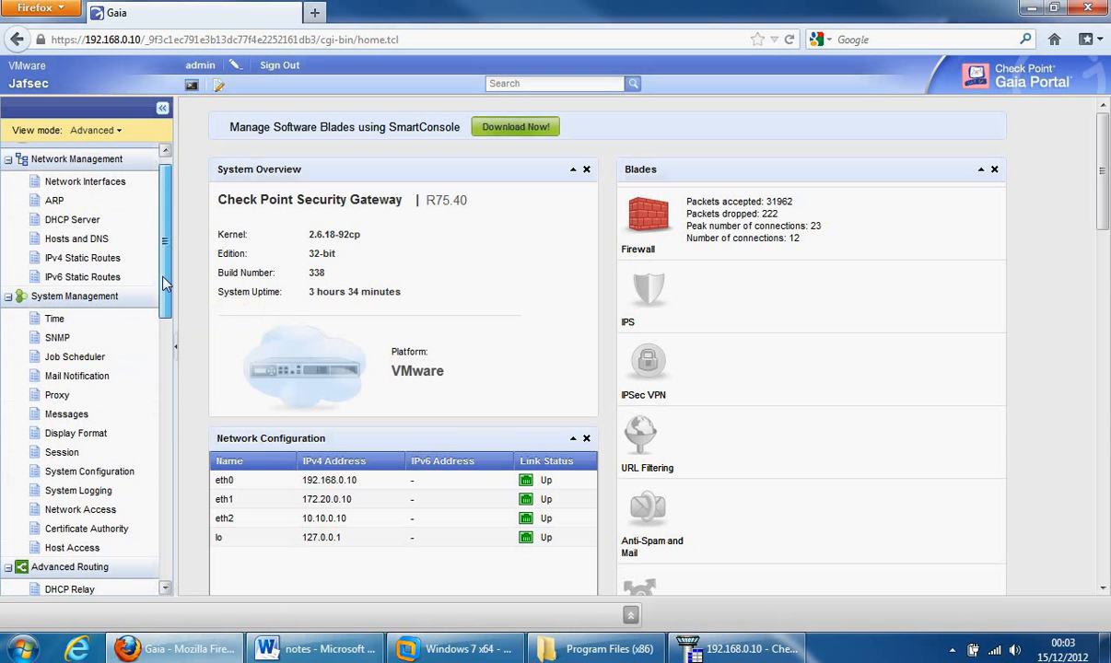
# - Close Firefox and add a new rule at the top of the Firewall rule base
pyautogui.click(1088, 11)
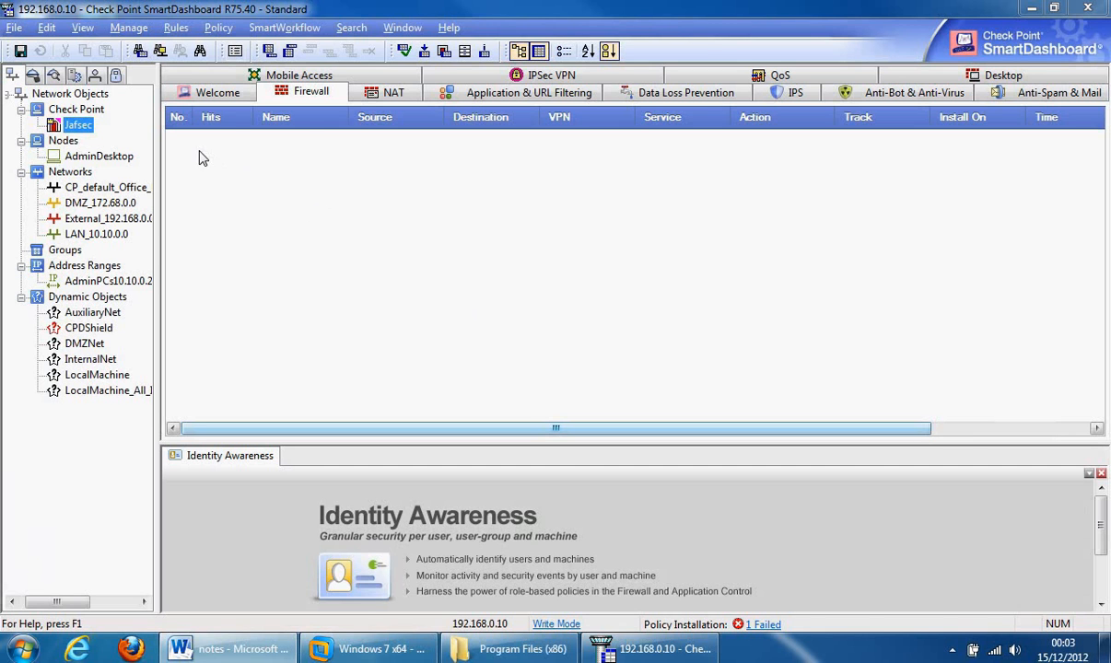
pyautogui.click(171, 30)
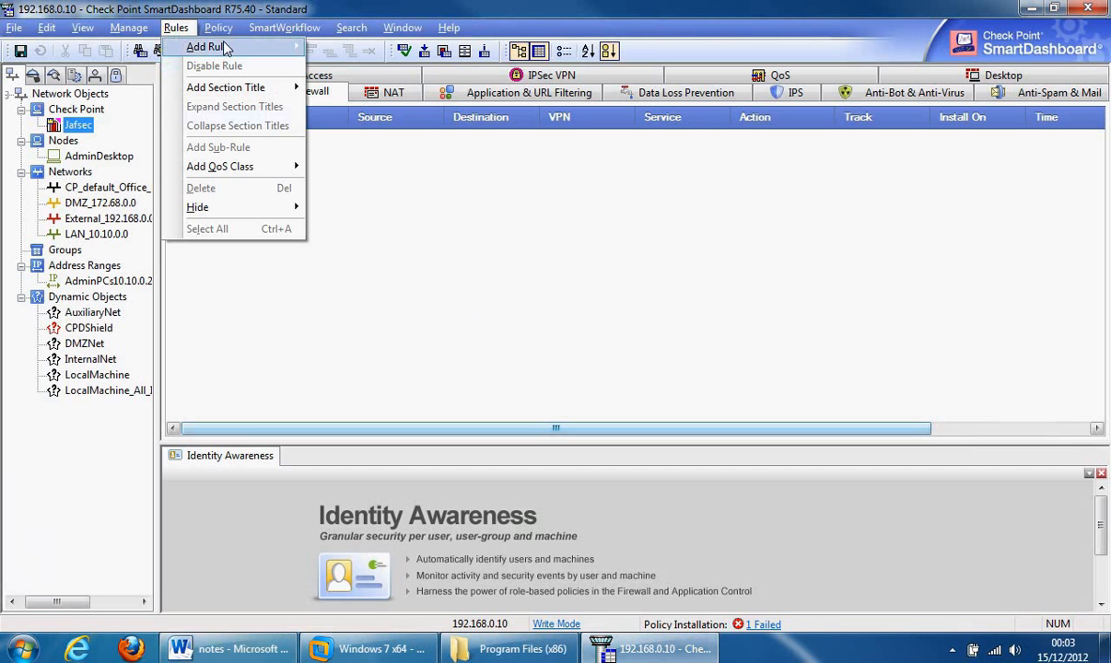
pyautogui.moveTo(225, 48)
pyautogui.click(351, 67)
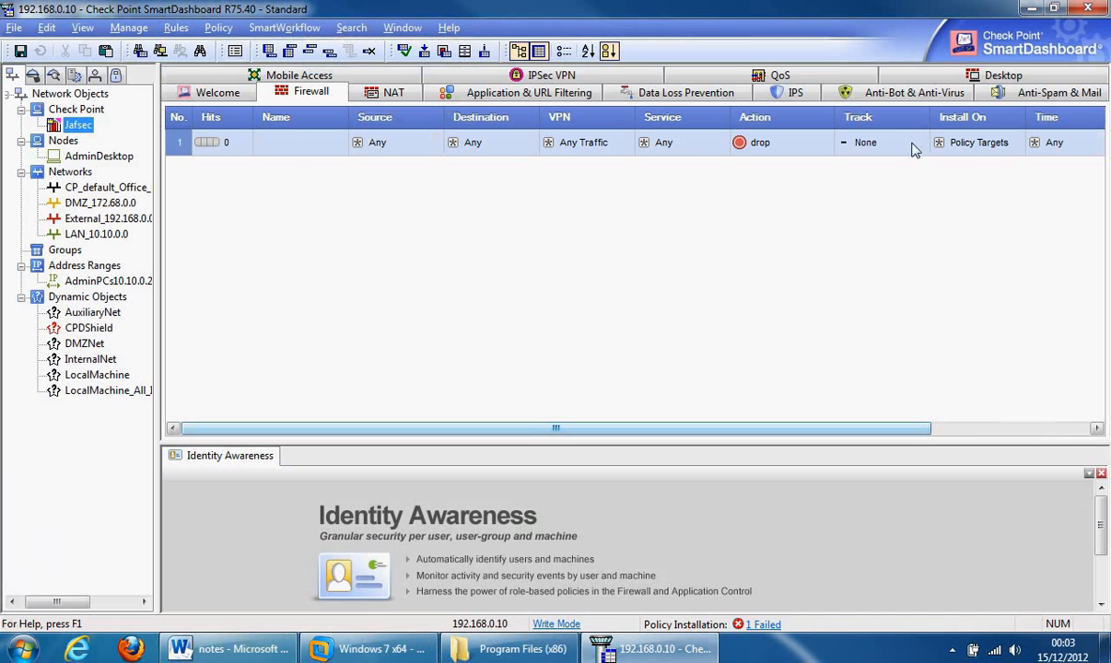
# - Name rule 1 'Stealth'
pyautogui.doubleClick(285, 153)
pyautogui.write('Stealth')
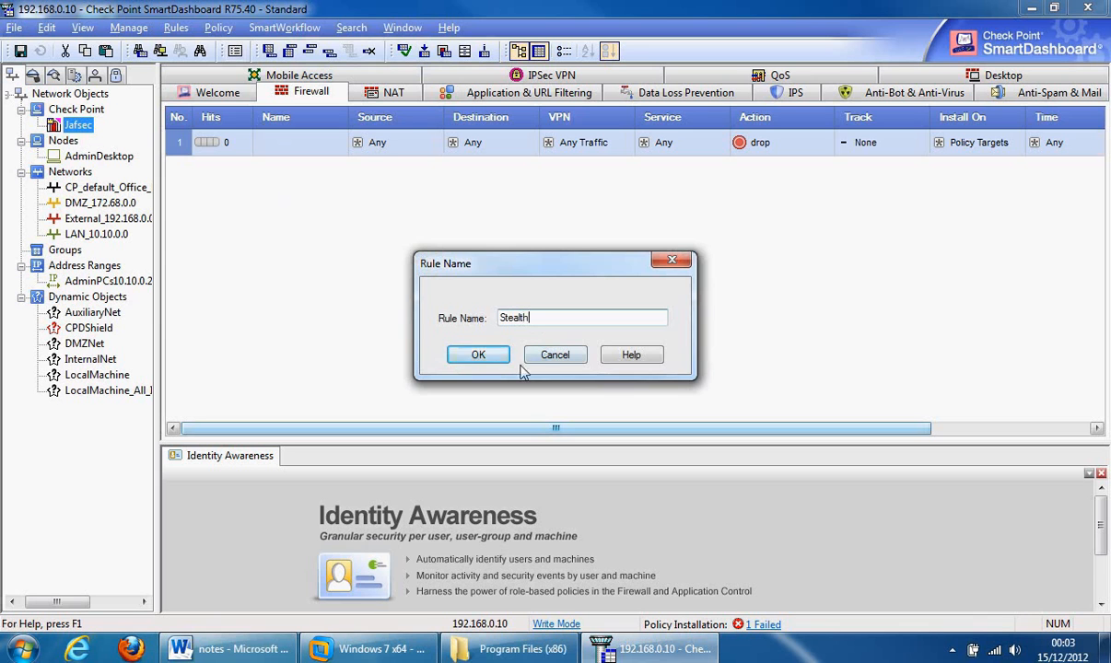
pyautogui.click(490, 357)
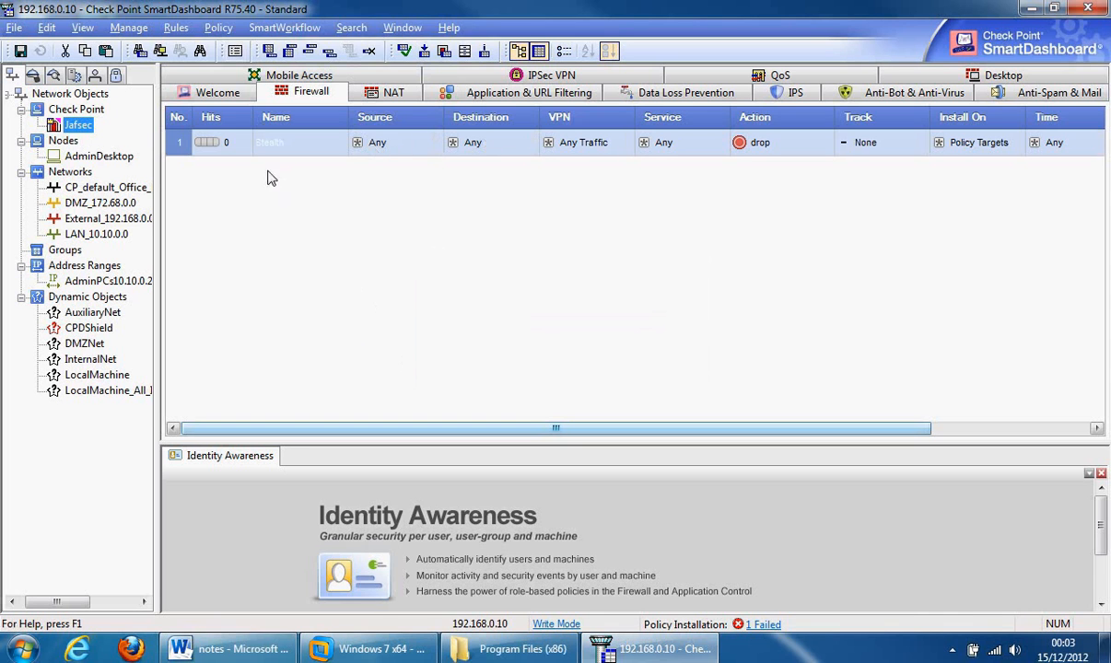
# - Set the Stealth rule's destination to Jafsec and its tracking to Log
pyautogui.moveTo(56, 120); pyautogui.dragTo(477, 144)
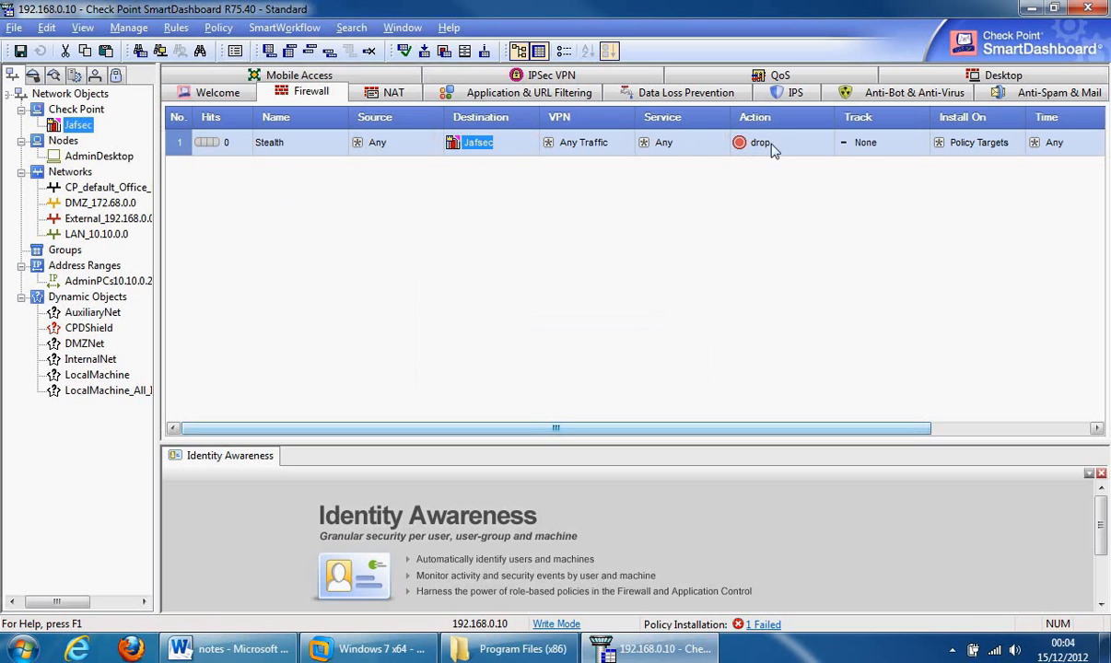
pyautogui.rightClick(845, 145)
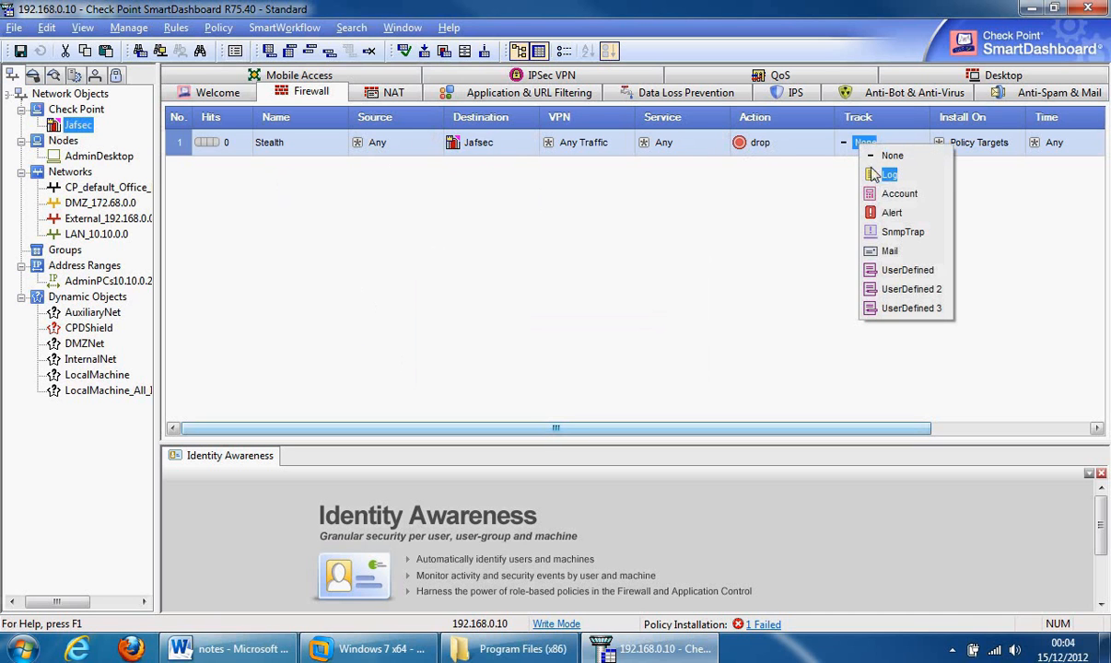
pyautogui.click(878, 176)
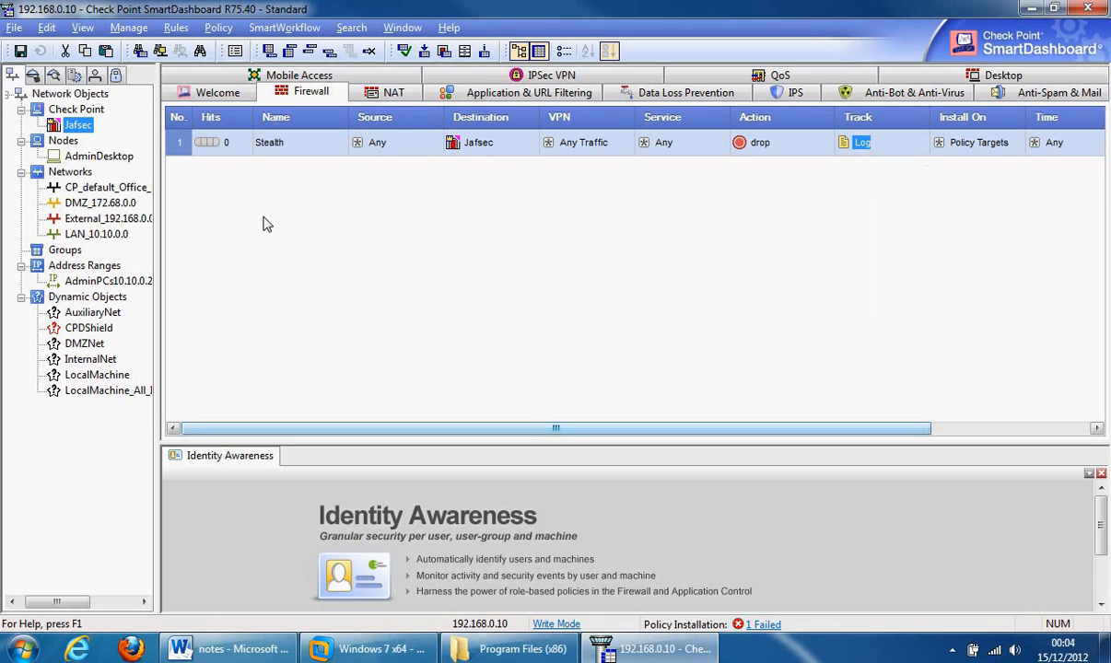
# - Add a section title 'Stealth' above rule 1
pyautogui.rightClick(180, 149)
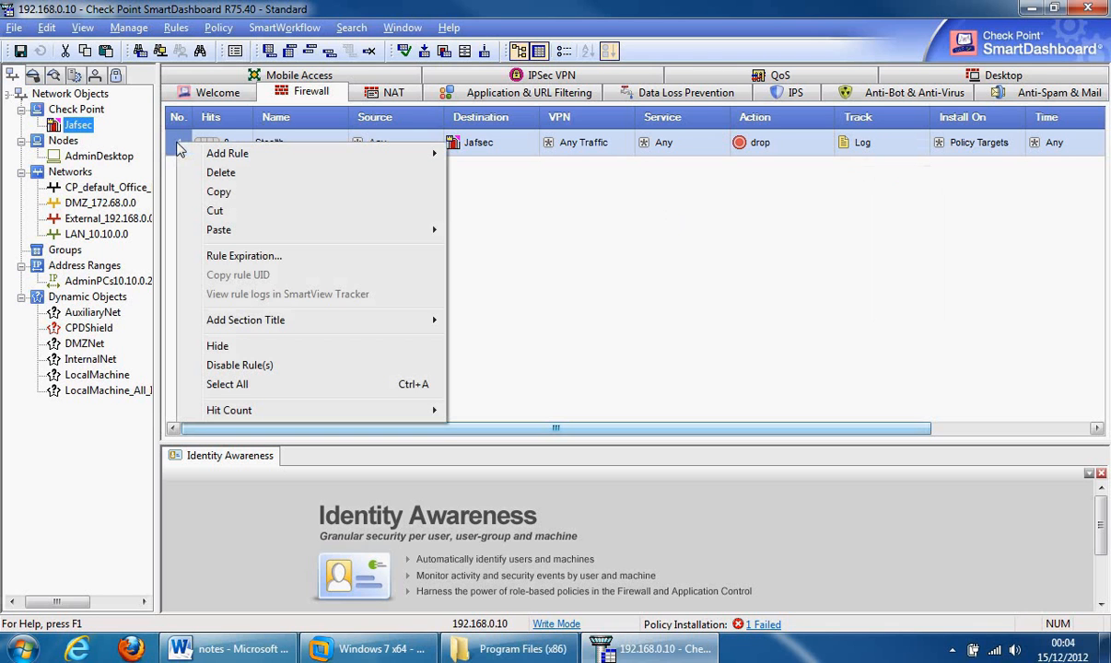
pyautogui.moveTo(306, 321)
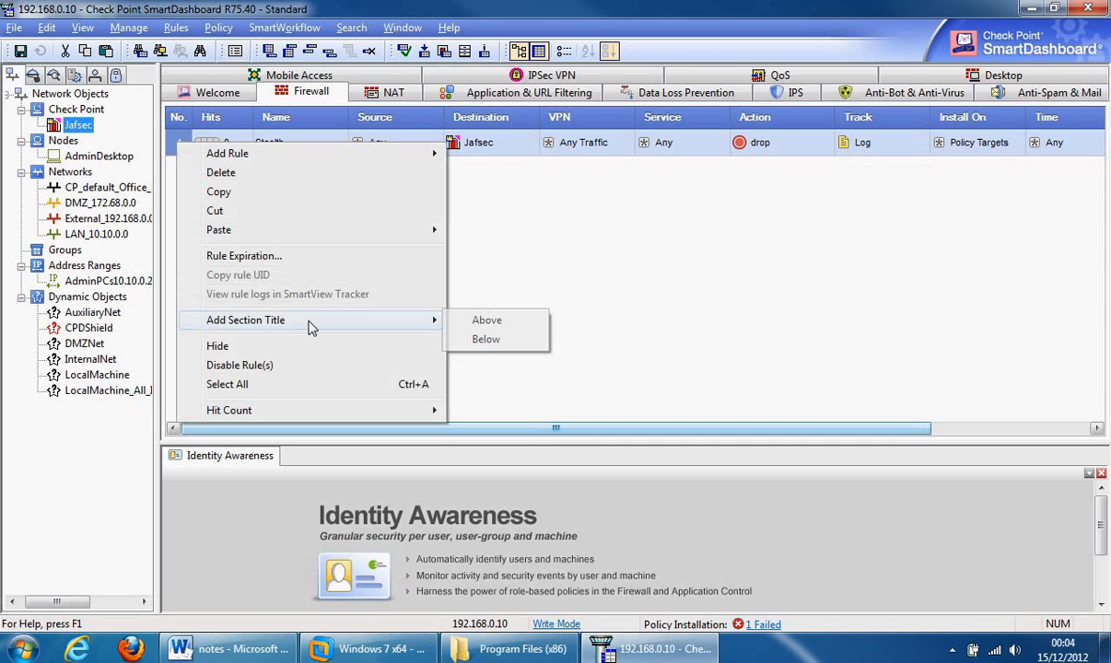
pyautogui.click(486, 322)
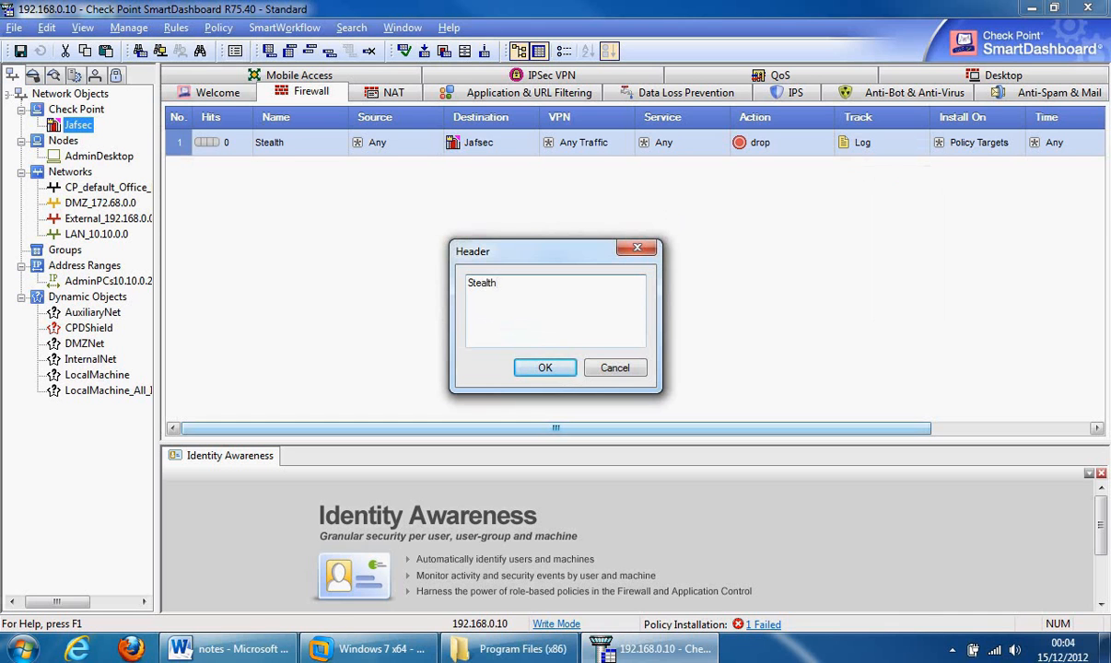
pyautogui.click(520, 368)
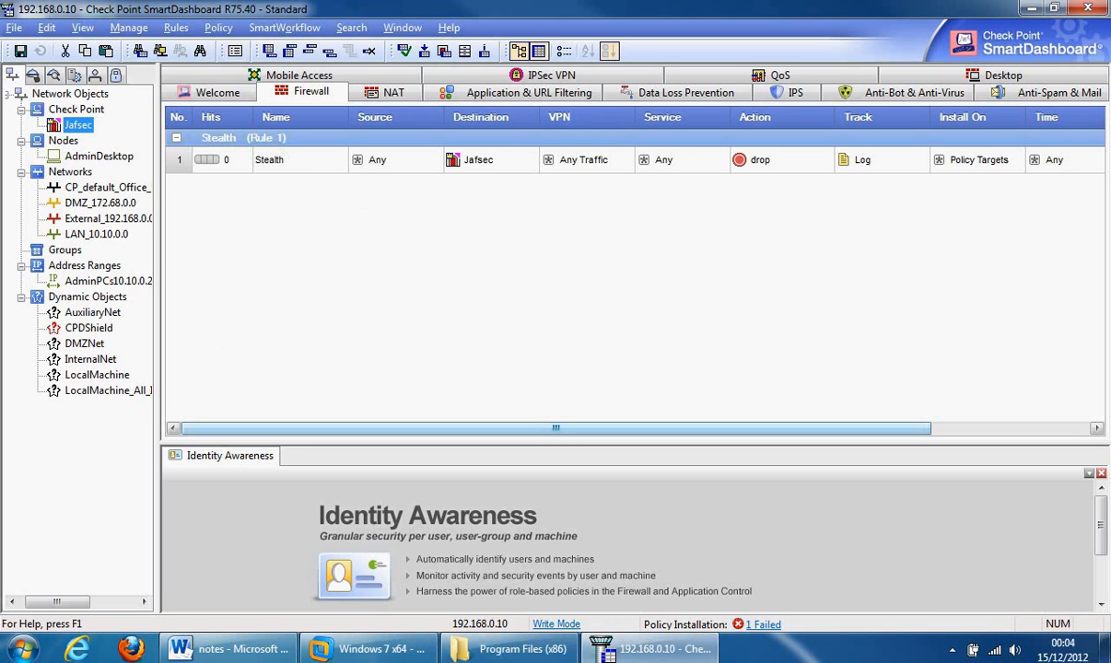
# - After checking the notes document, insert a blank rule above the Stealth rule
pyautogui.click(230, 649)
pyautogui.rightClick(177, 166)
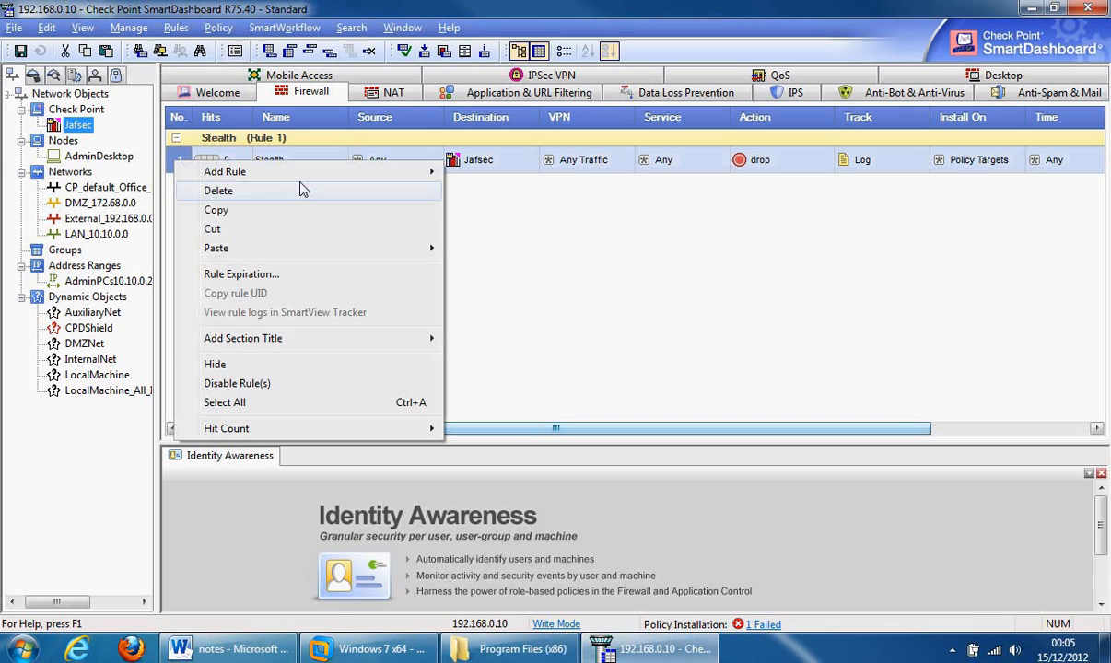
pyautogui.moveTo(299, 178)
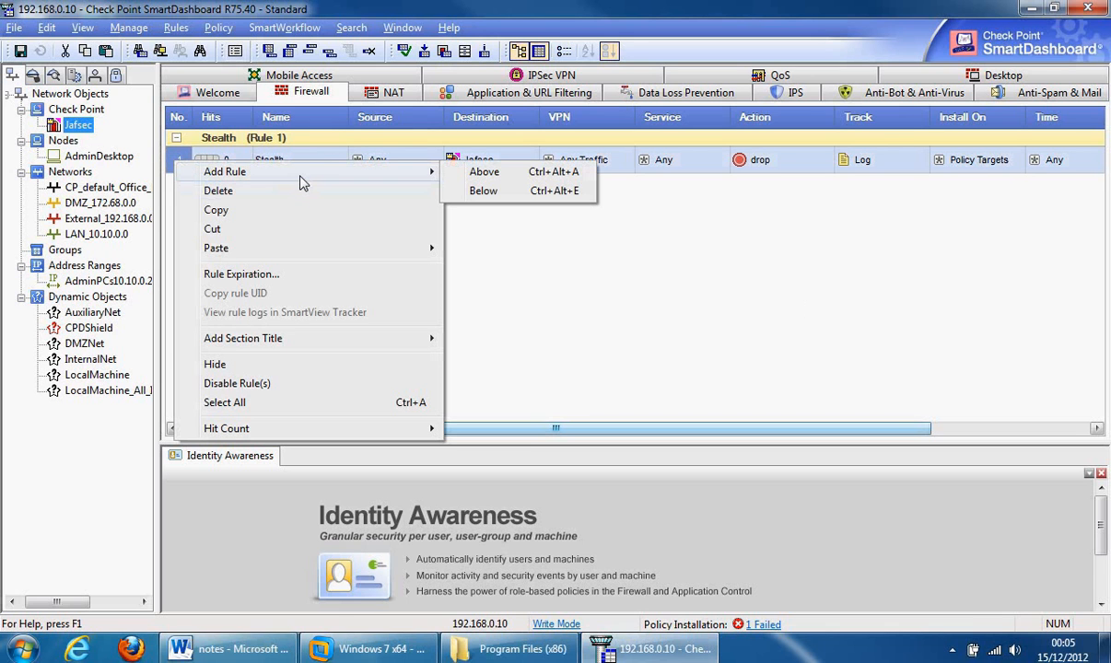
pyautogui.click(494, 178)
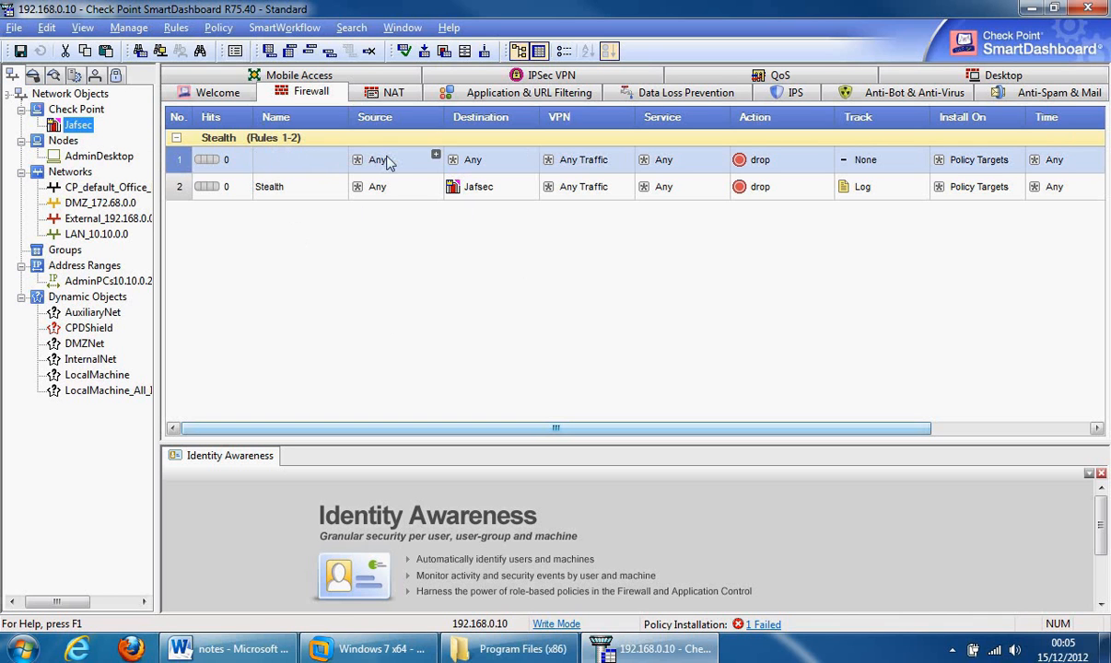
# - Enter 'Management_Traffic' as the name of the new rule 1
pyautogui.doubleClick(297, 169)
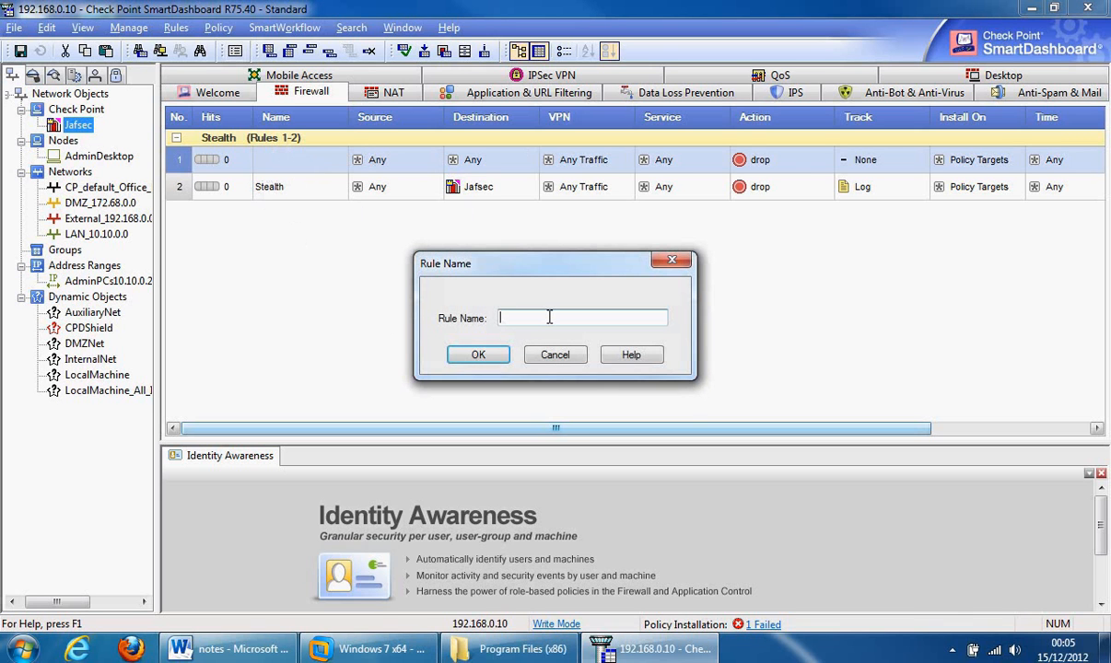
pyautogui.write('Management_Traffic')
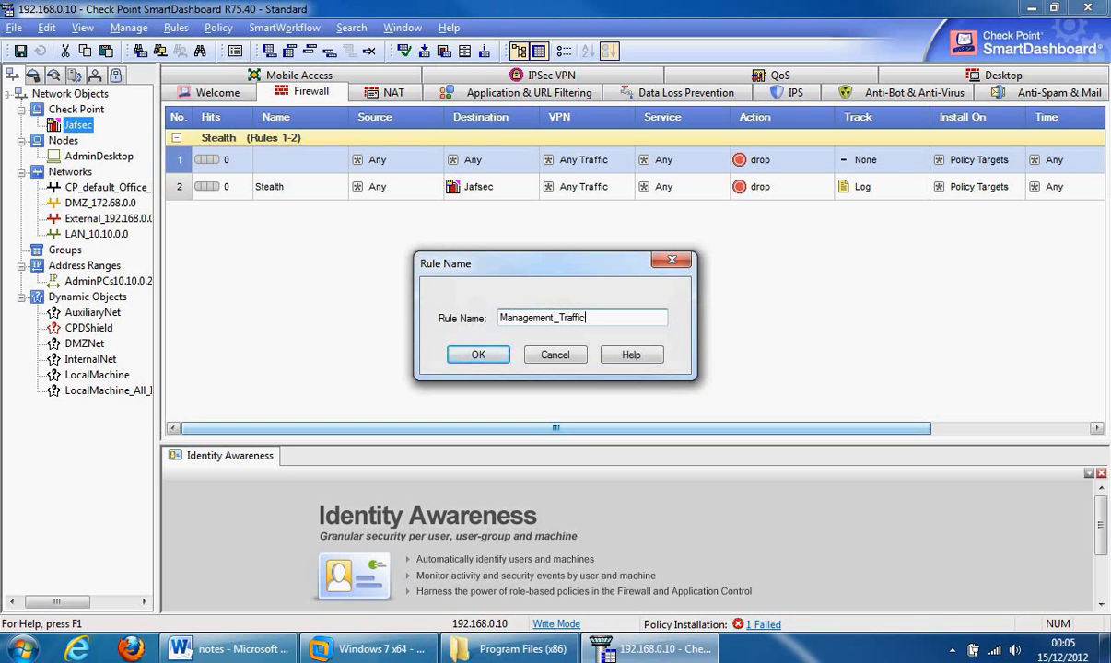
pyautogui.click(475, 348)
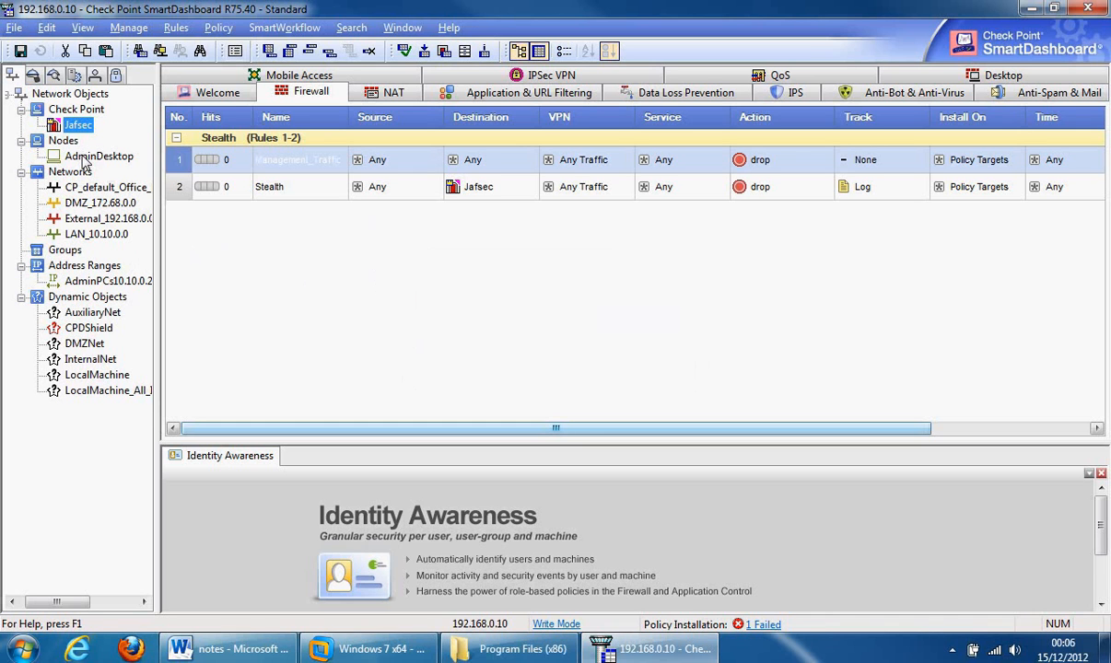
# - Make rule 1's sources AdminPCs (10.10.0.20-10.10.0.30) and External_192.168.0.0, destination Jafsec
pyautogui.click(93, 280)
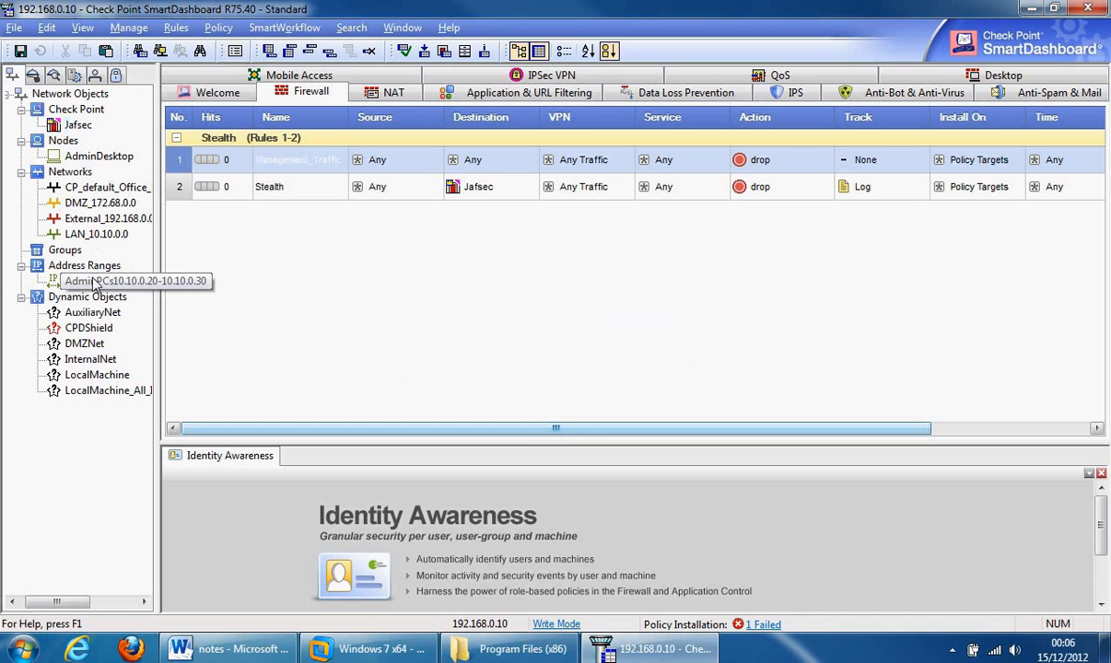
pyautogui.moveTo(93, 280); pyautogui.dragTo(401, 164)
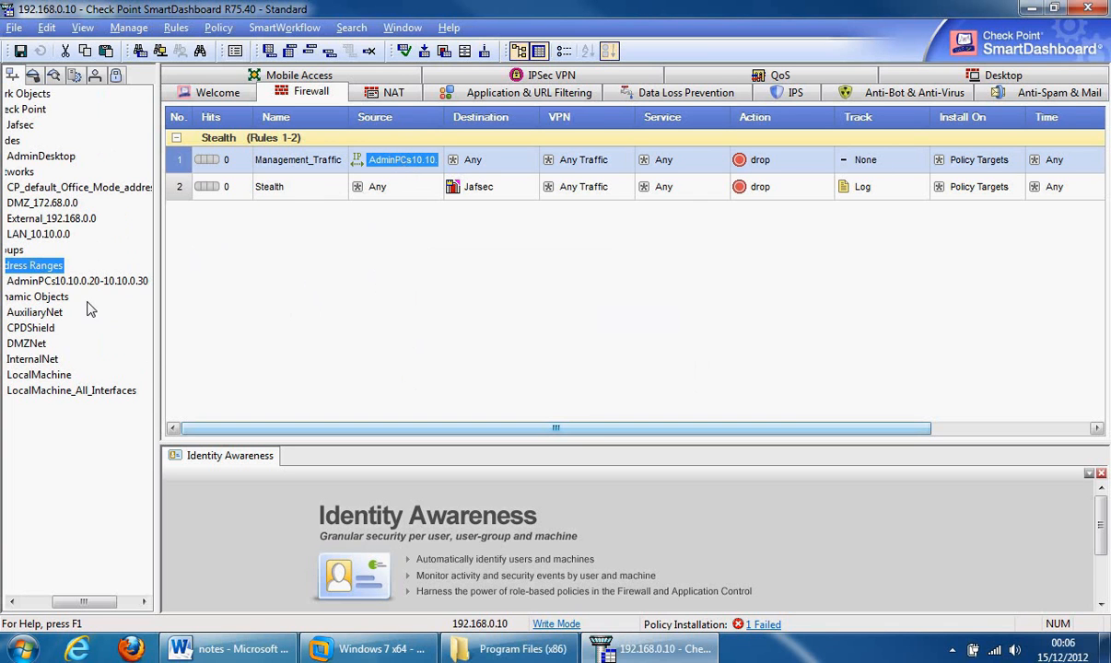
pyautogui.moveTo(24, 221); pyautogui.dragTo(377, 169)
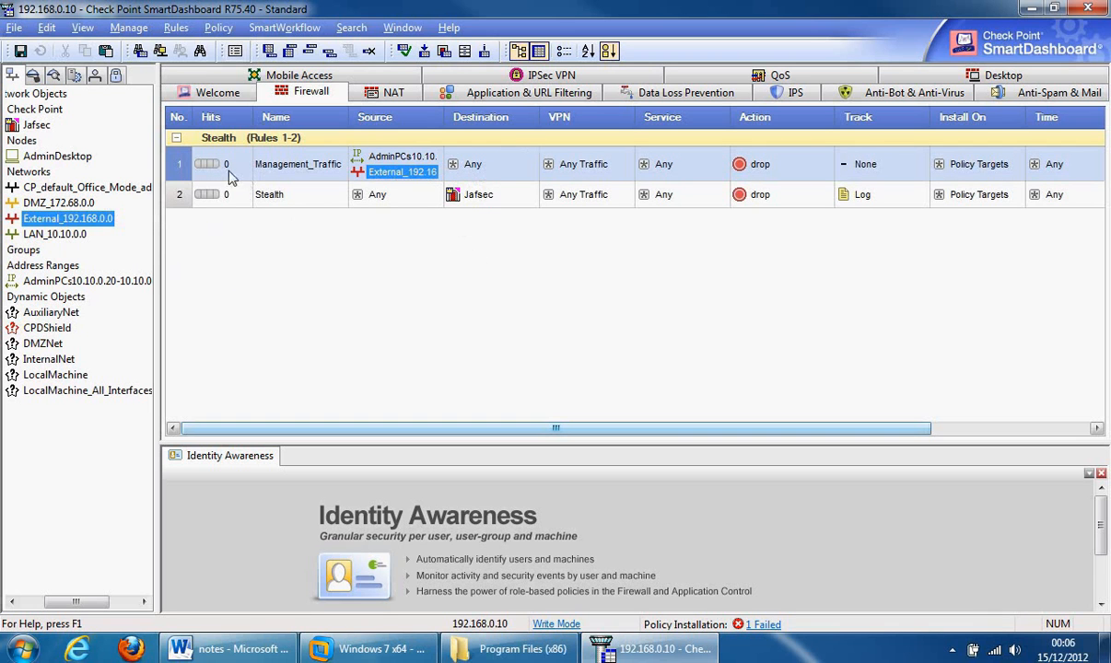
pyautogui.click(11, 127)
pyautogui.moveTo(12, 127); pyautogui.dragTo(475, 171)
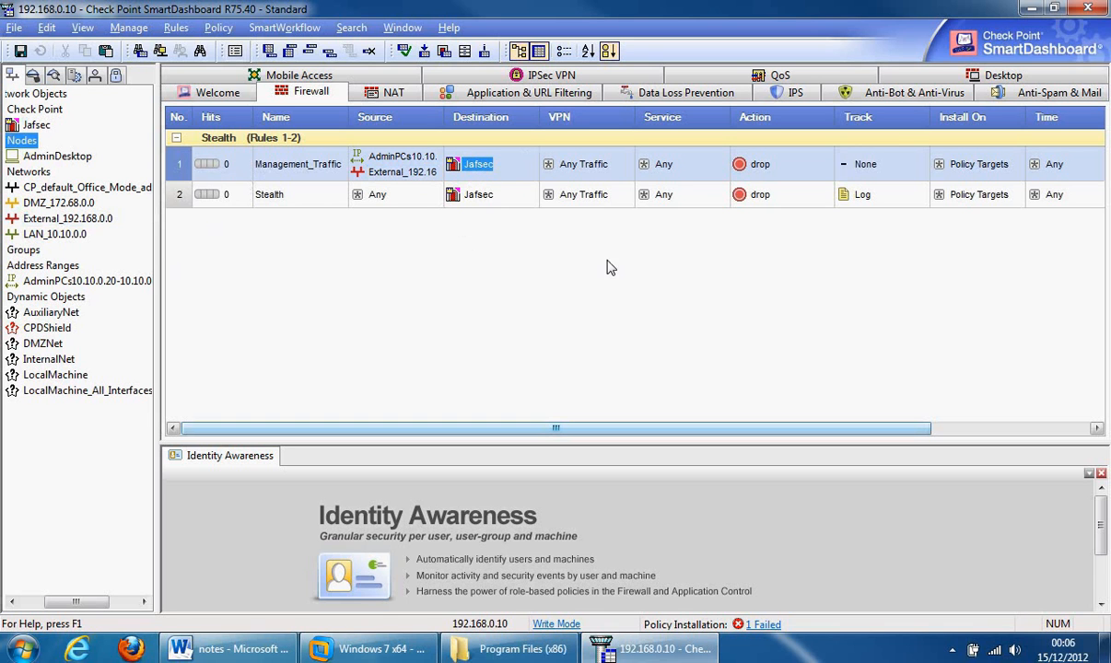
pyautogui.click(722, 156)
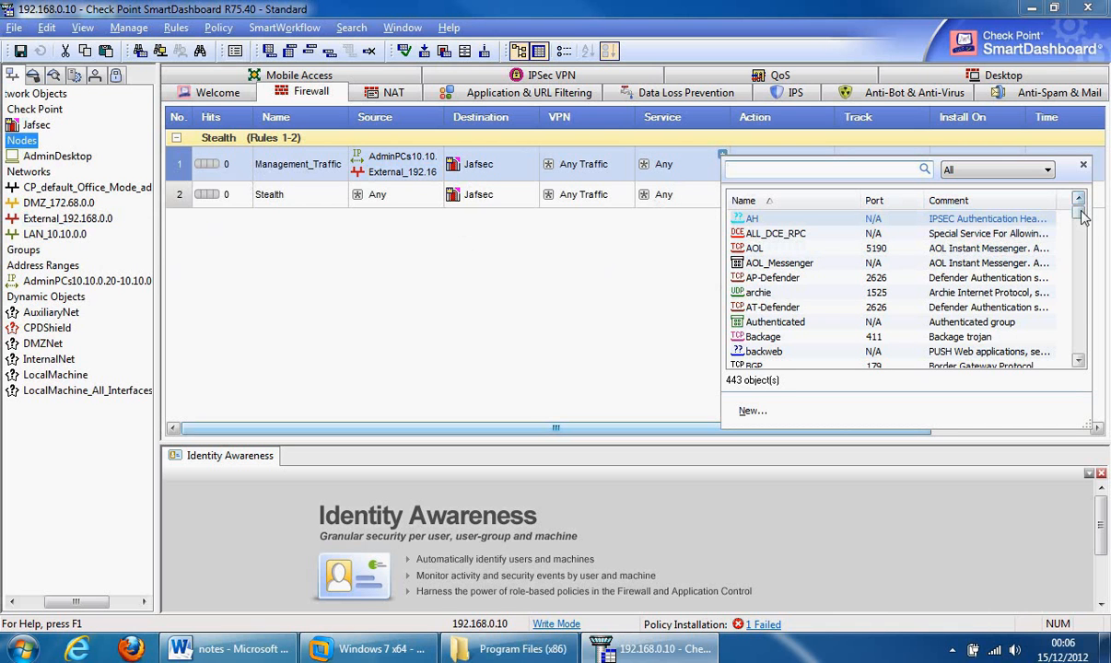
# - Add icmp-requests, https and ssh_version_2 as rule 1's services
pyautogui.moveTo(1081, 215); pyautogui.dragTo(1084, 267)
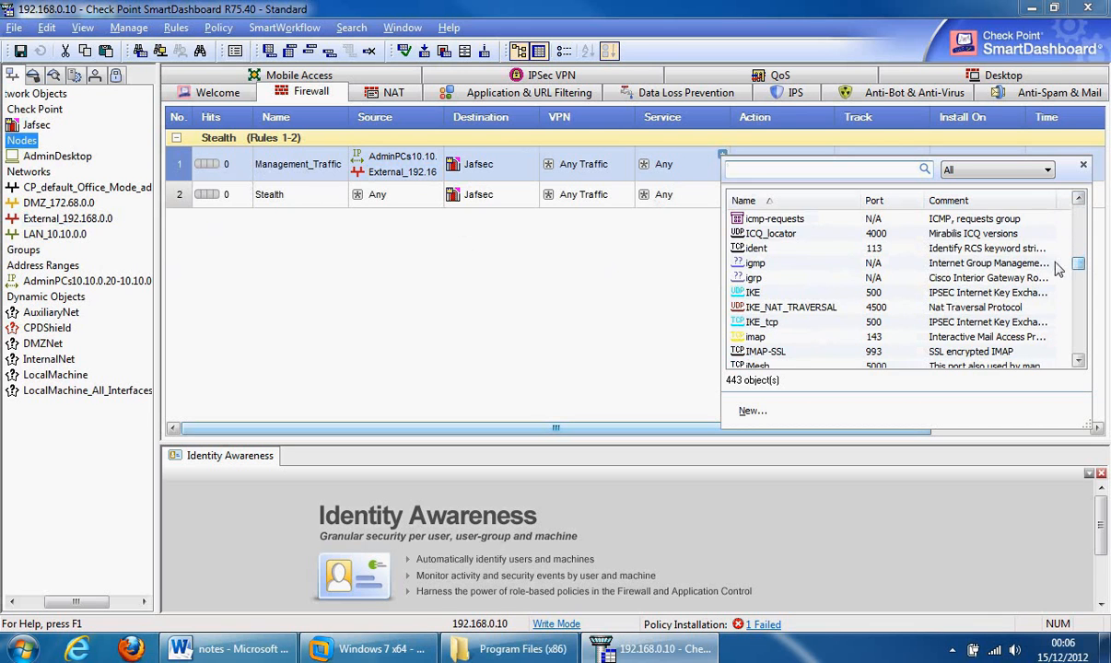
pyautogui.click(743, 218)
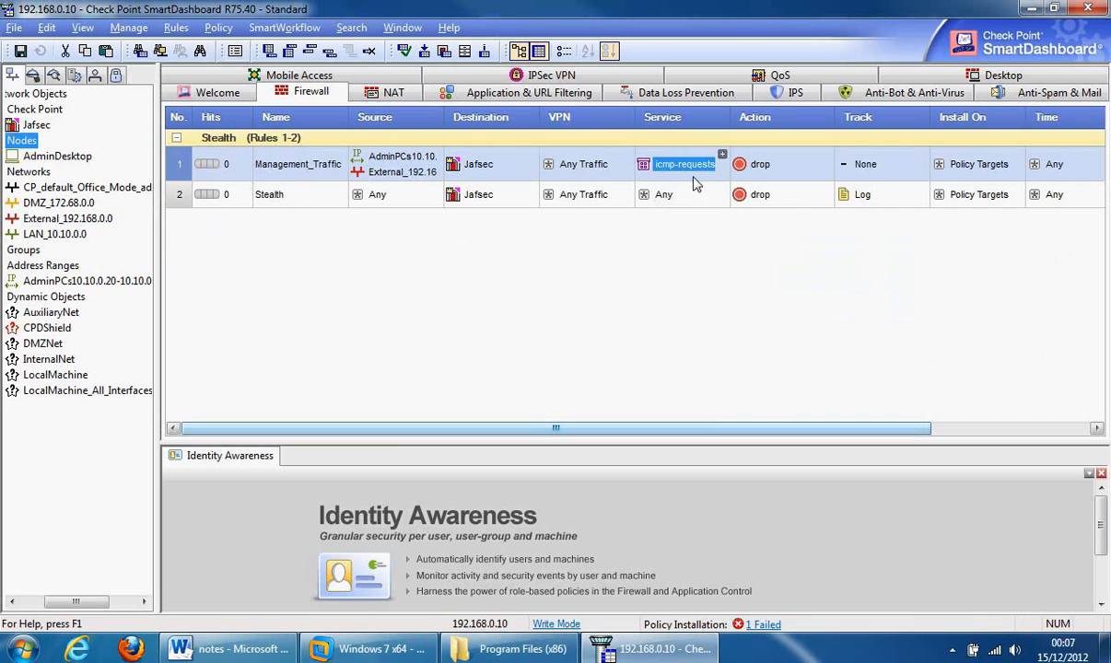
pyautogui.click(722, 155)
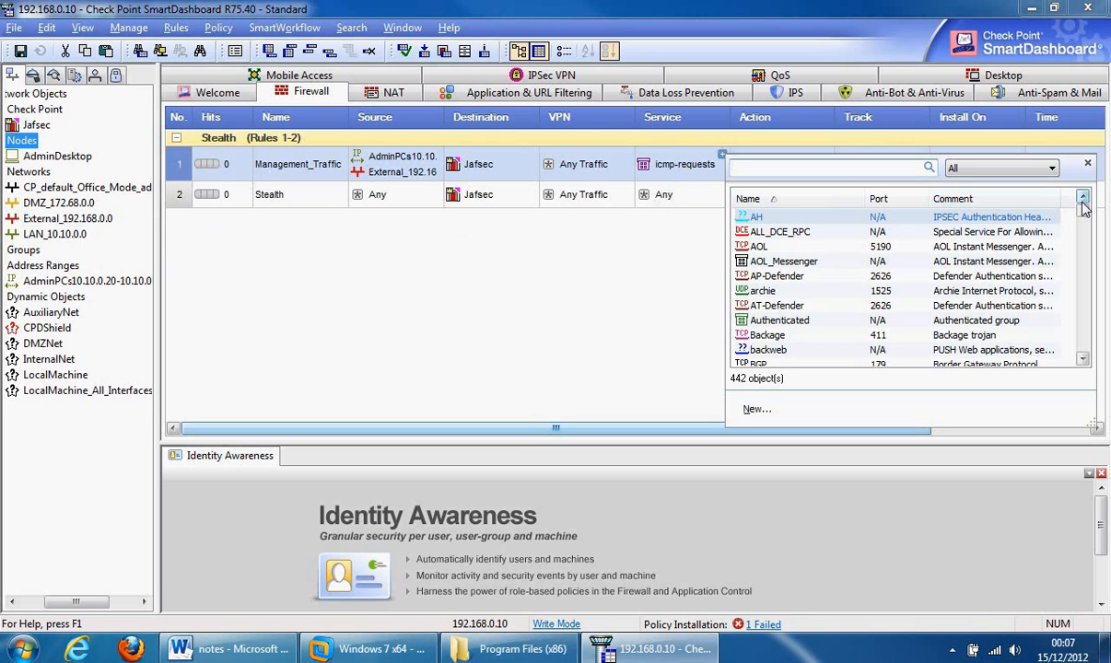
pyautogui.moveTo(1083, 210); pyautogui.dragTo(1084, 263)
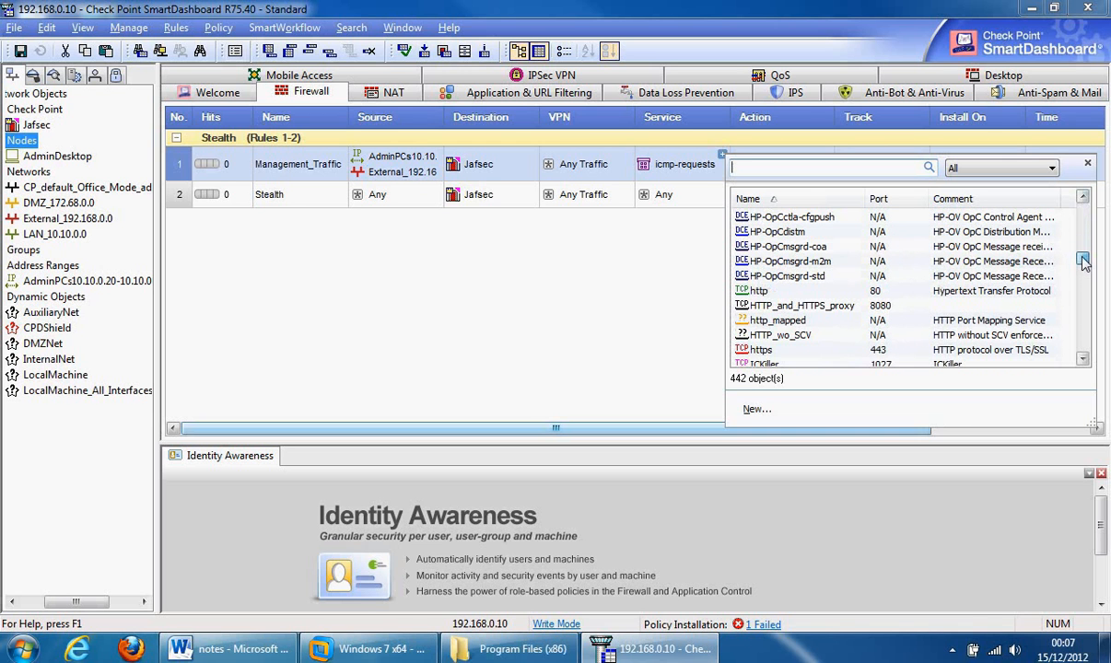
pyautogui.doubleClick(763, 351)
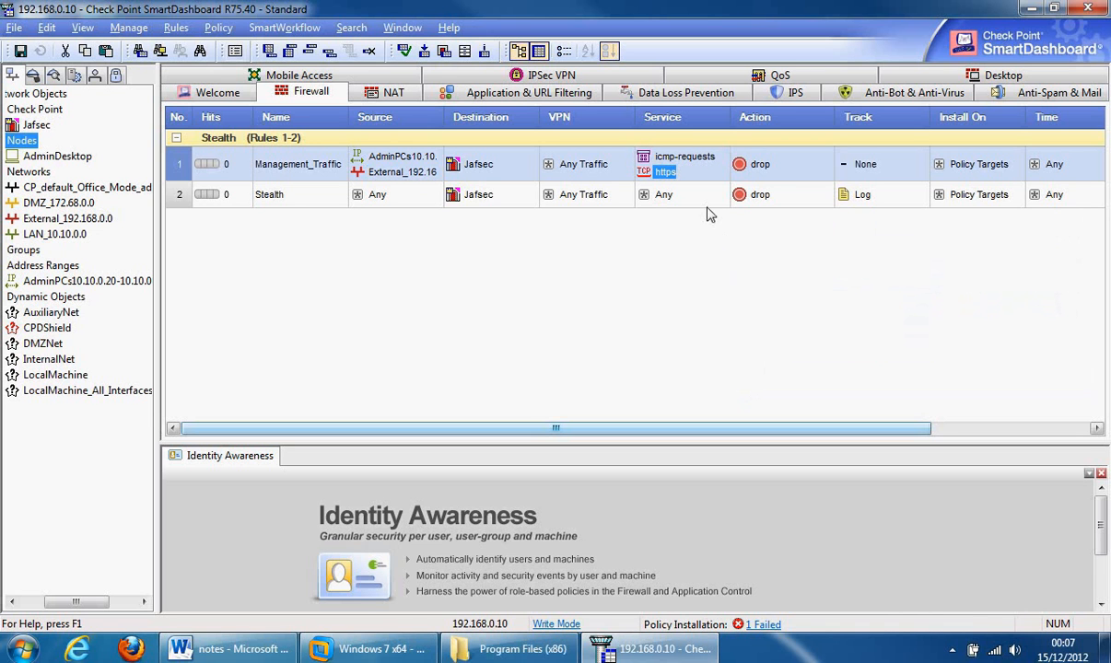
pyautogui.click(723, 157)
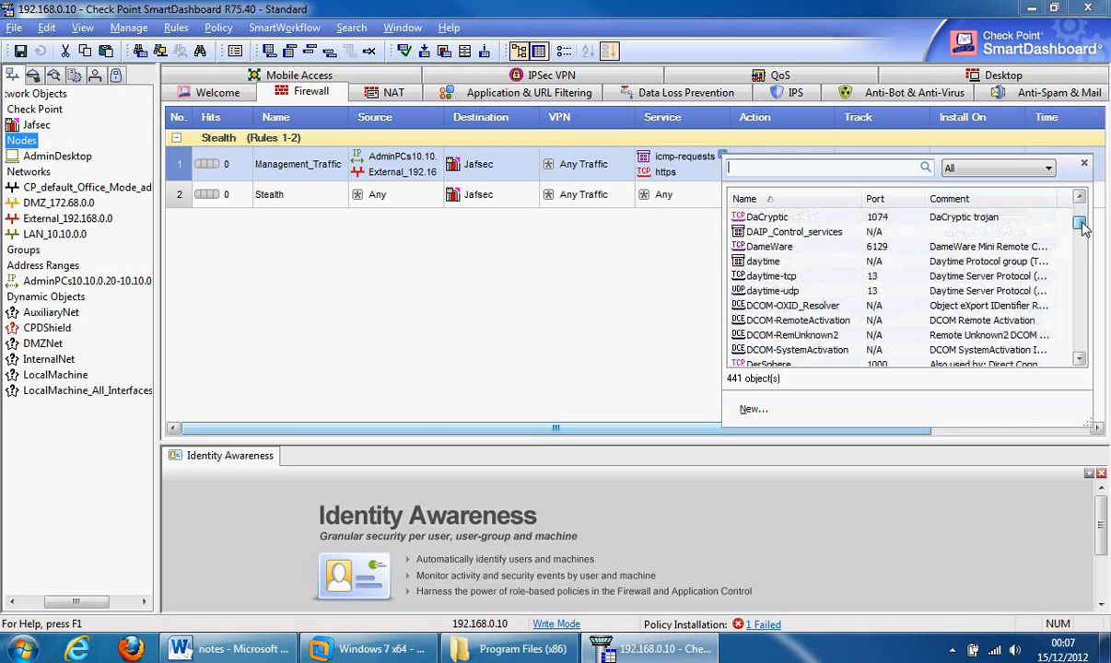
pyautogui.scroll(-2, 1083, 236)
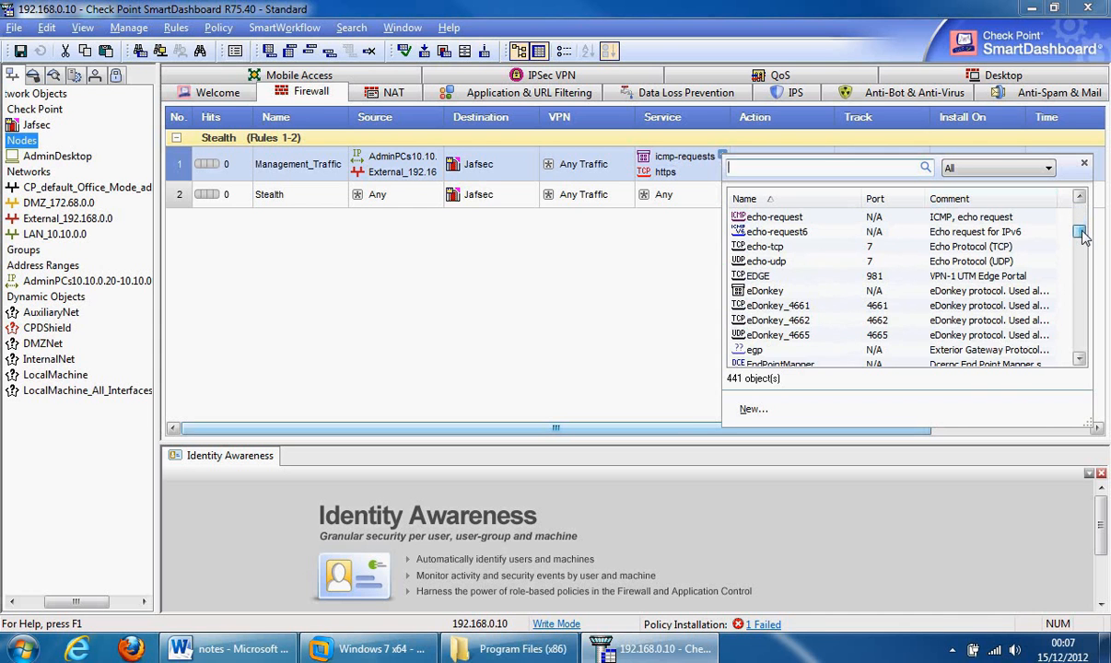
pyautogui.moveTo(1083, 237); pyautogui.dragTo(1083, 277)
pyautogui.moveTo(1083, 278); pyautogui.dragTo(1085, 332)
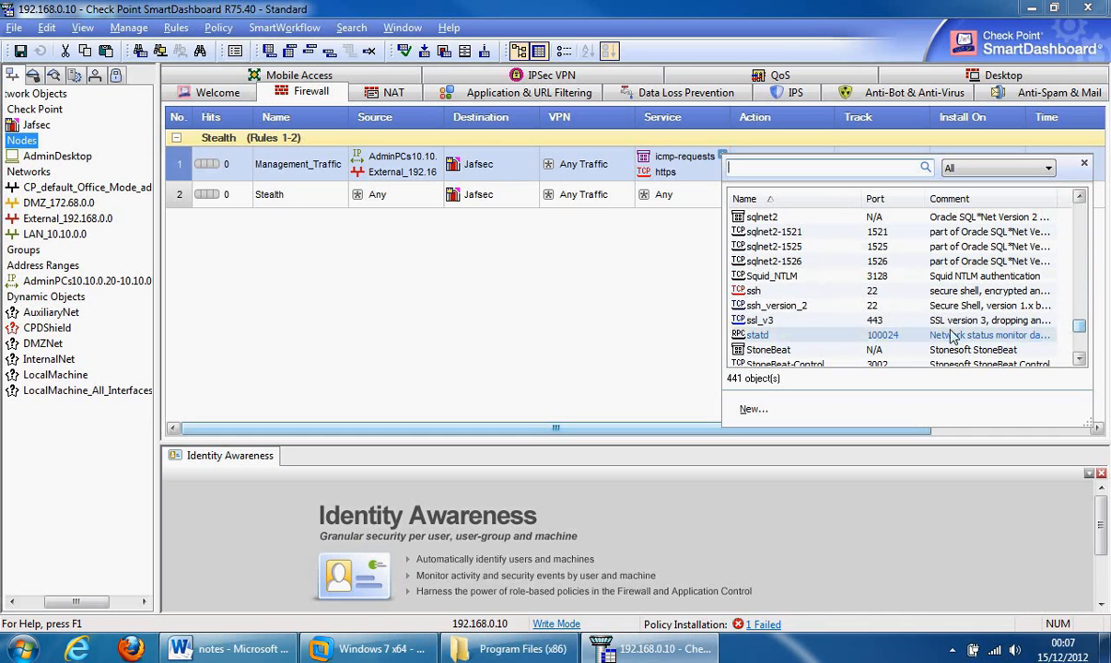
pyautogui.click(758, 306)
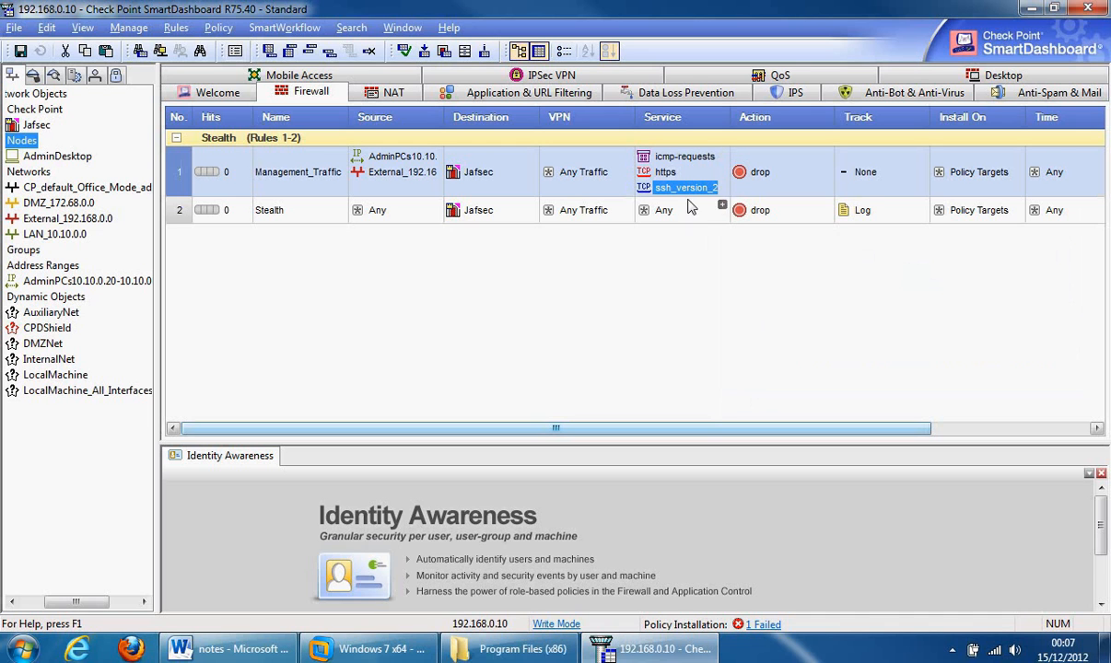
# - Set rule 1's action to accept and its tracking to Log
pyautogui.rightClick(751, 177)
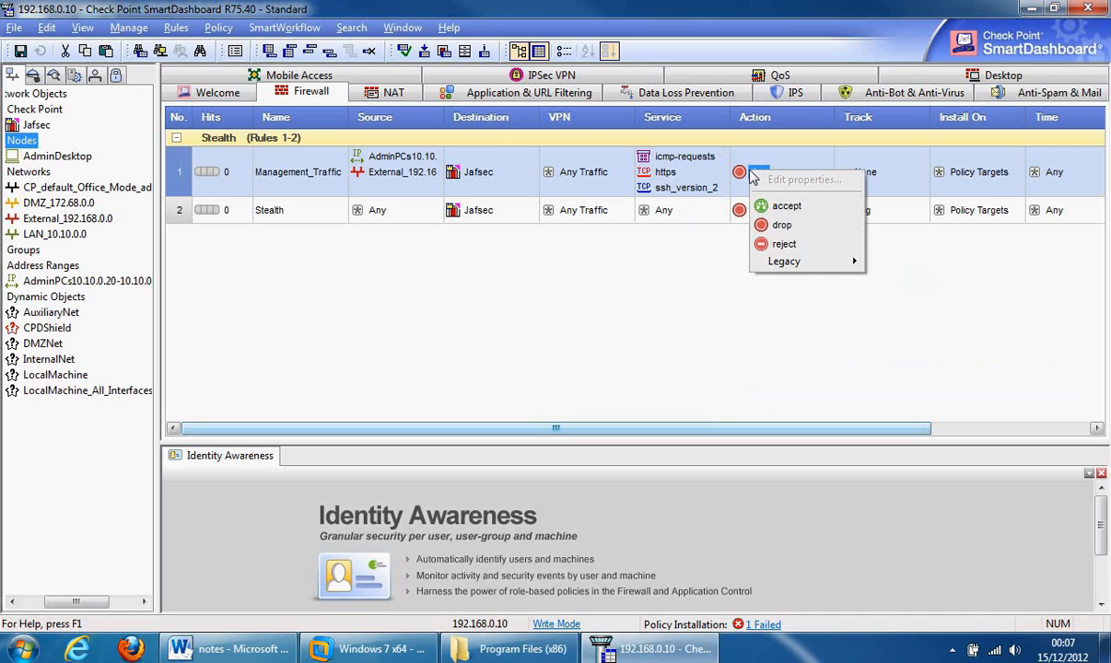
pyautogui.click(785, 205)
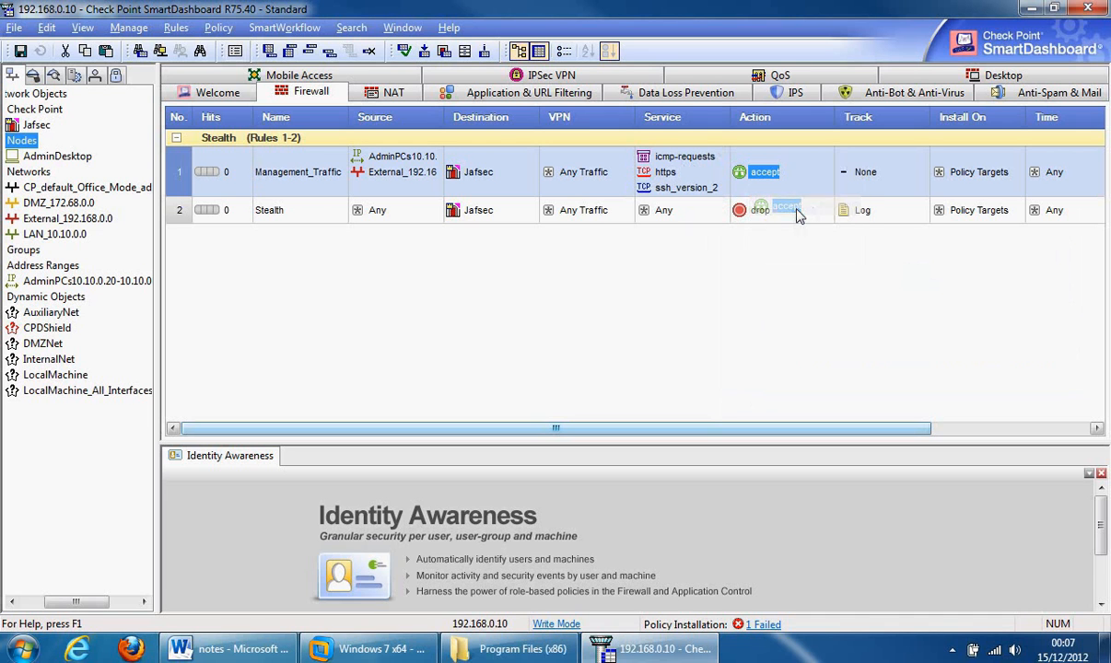
pyautogui.rightClick(867, 180)
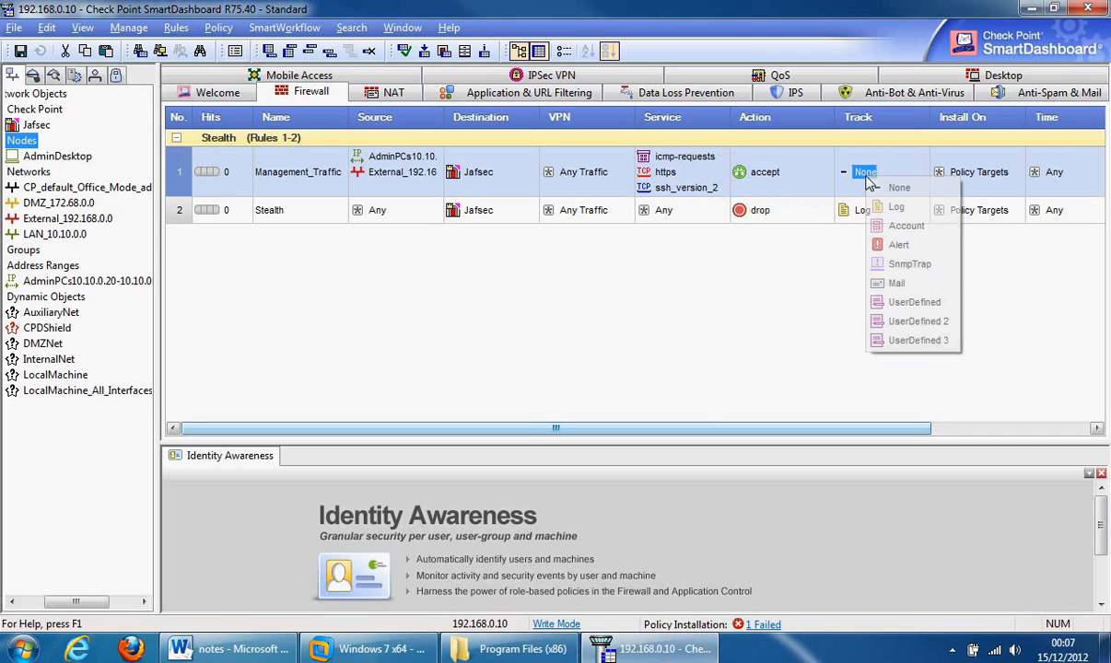
pyautogui.click(892, 208)
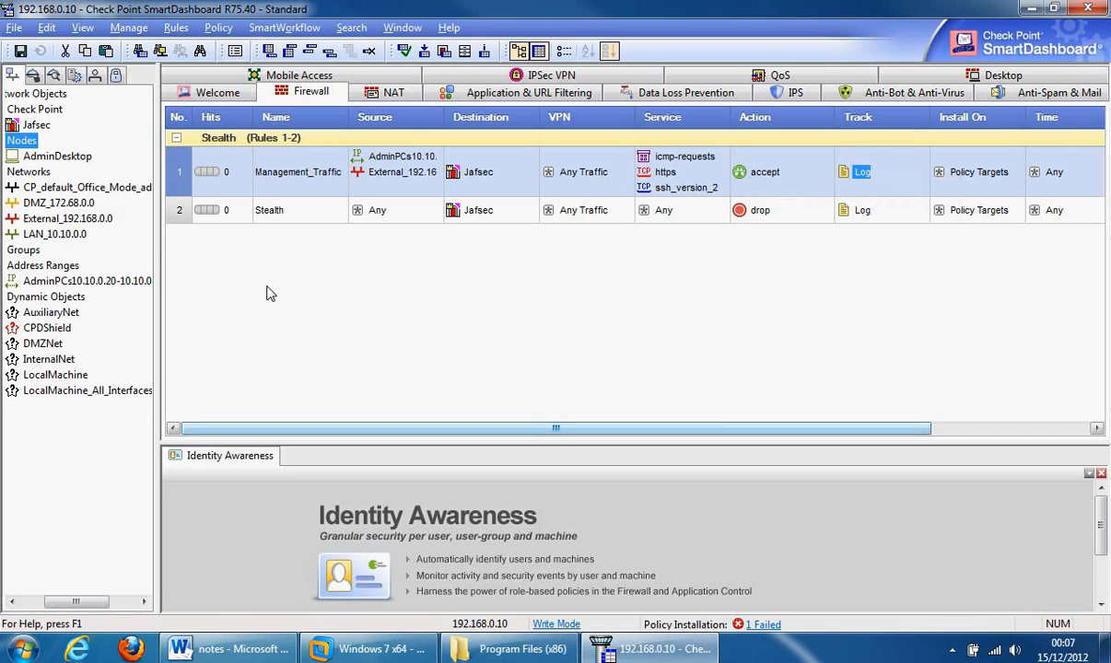
# - Delete the Stealth section title and re-add it directly above the Stealth rule (rule 2)
pyautogui.rightClick(225, 147)
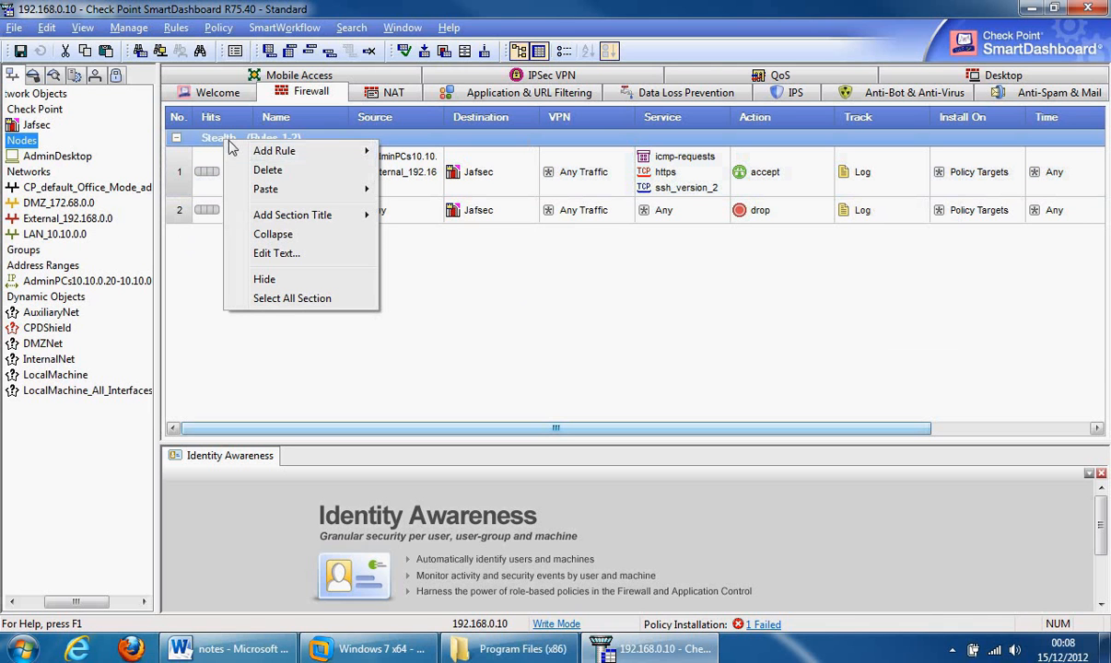
pyautogui.click(269, 170)
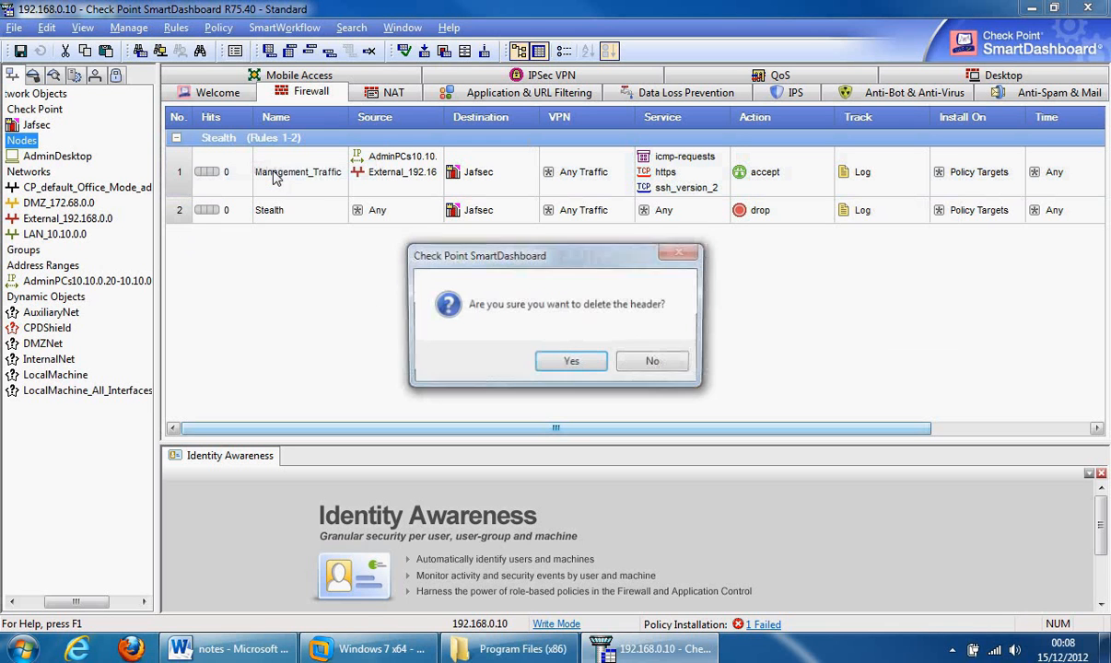
pyautogui.click(571, 363)
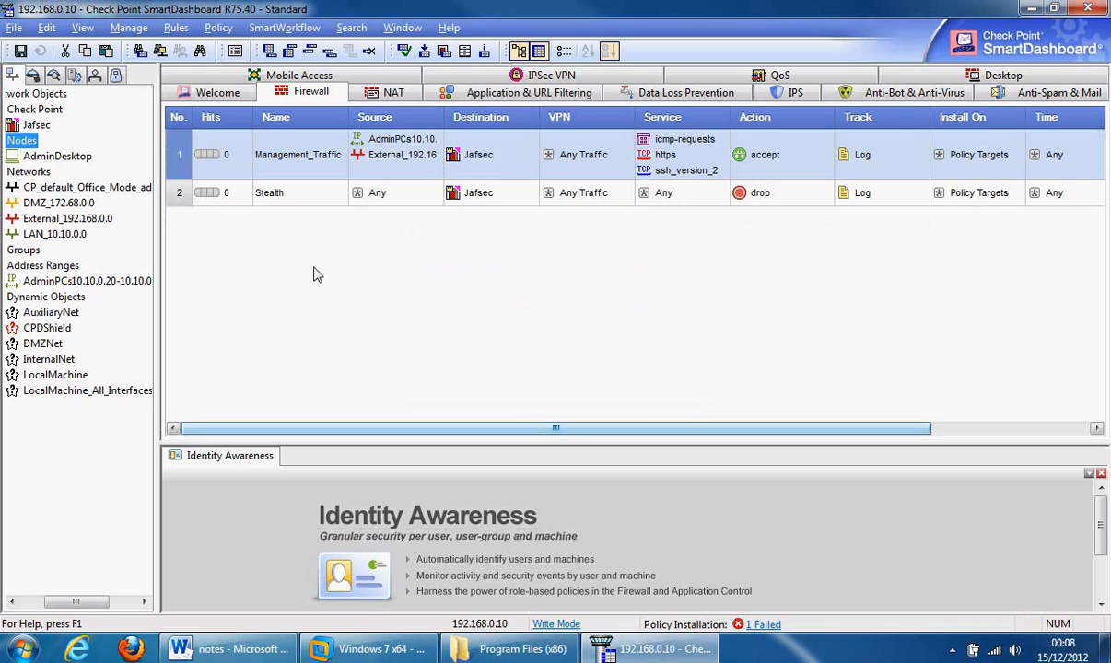
pyautogui.rightClick(182, 198)
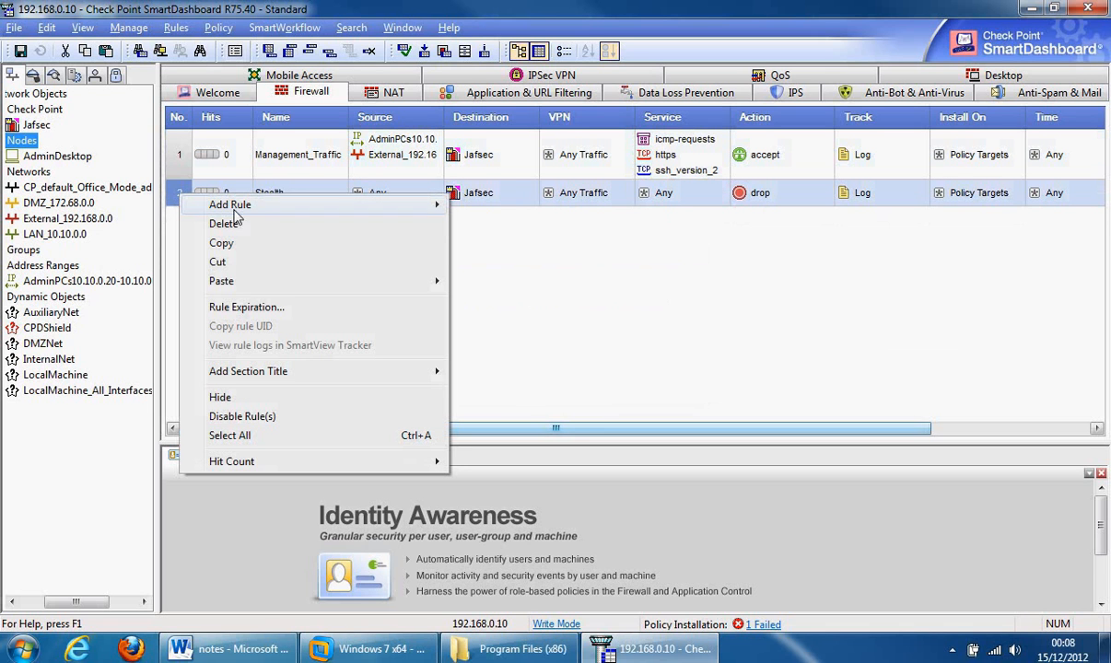
pyautogui.moveTo(366, 374)
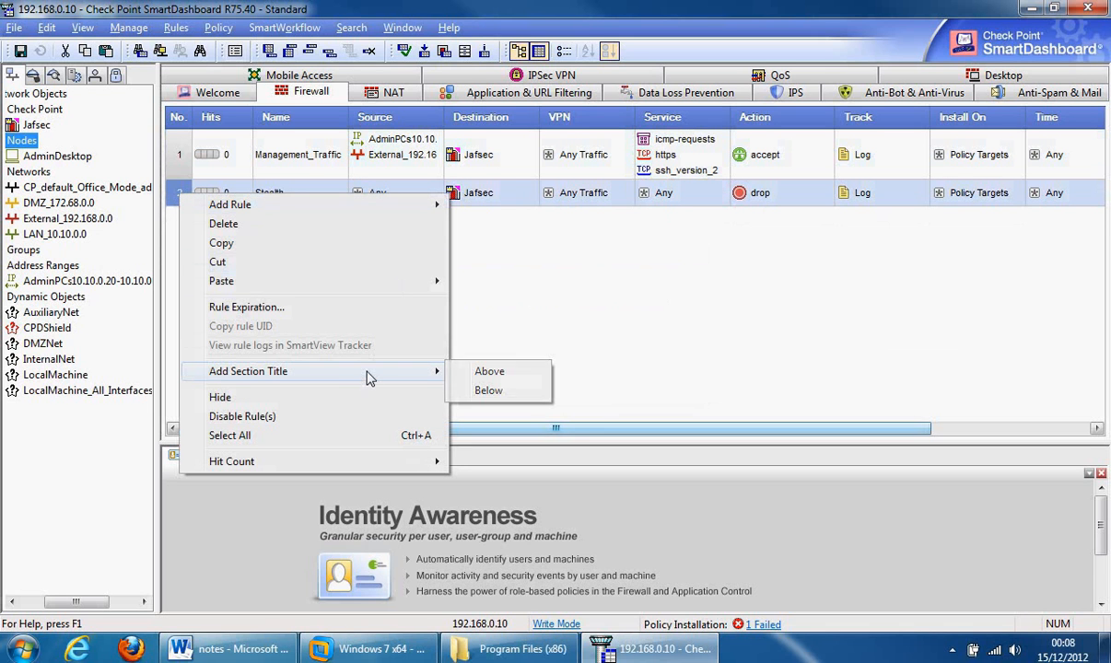
pyautogui.click(483, 376)
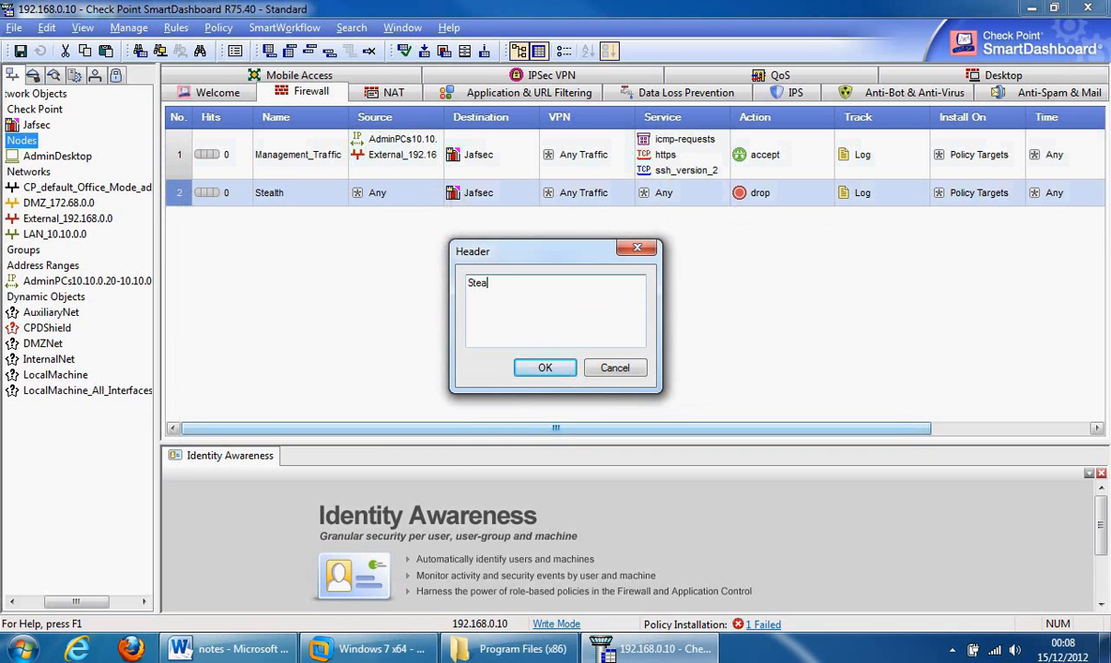
pyautogui.click(552, 371)
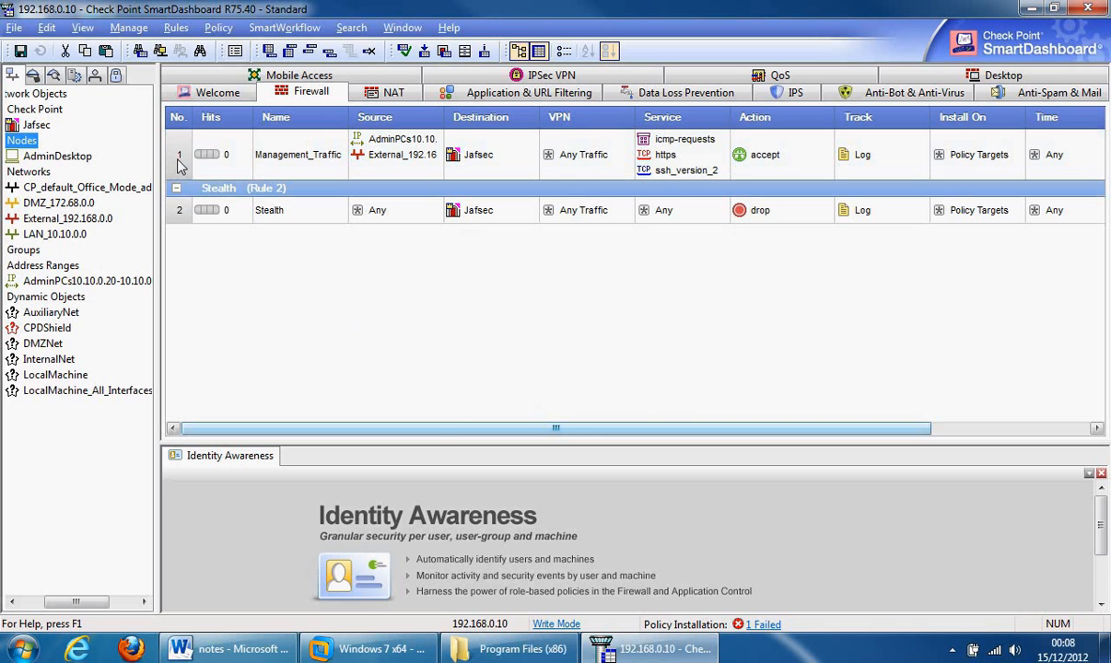
# - Add a section title 'Management' above rule 1, Management_Traffic
pyautogui.rightClick(180, 164)
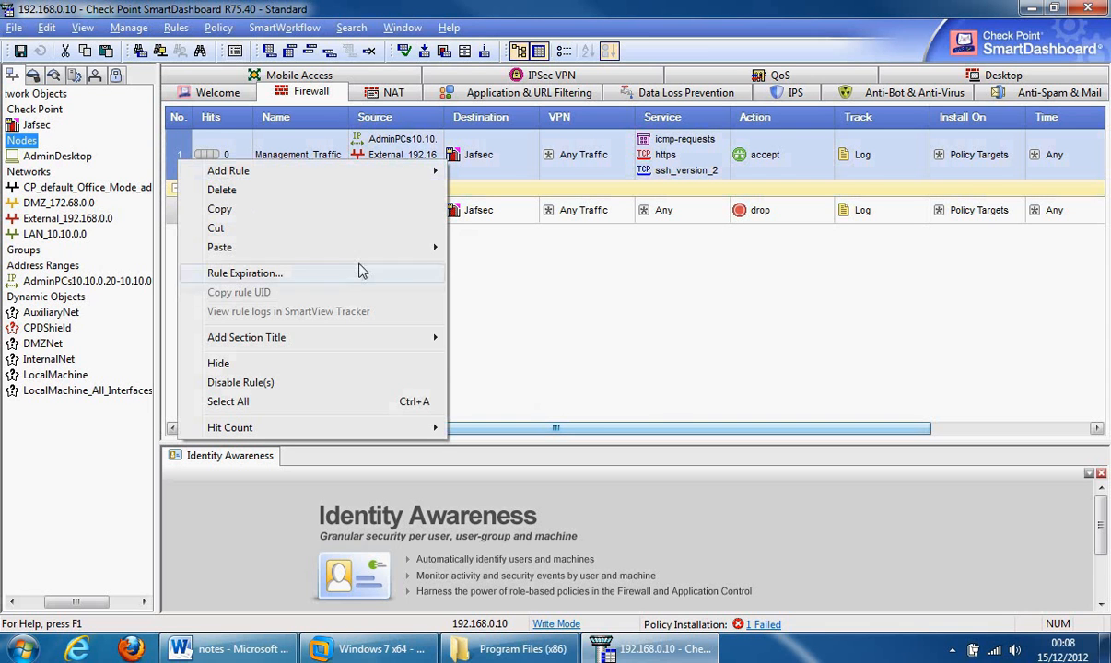
pyautogui.moveTo(356, 344)
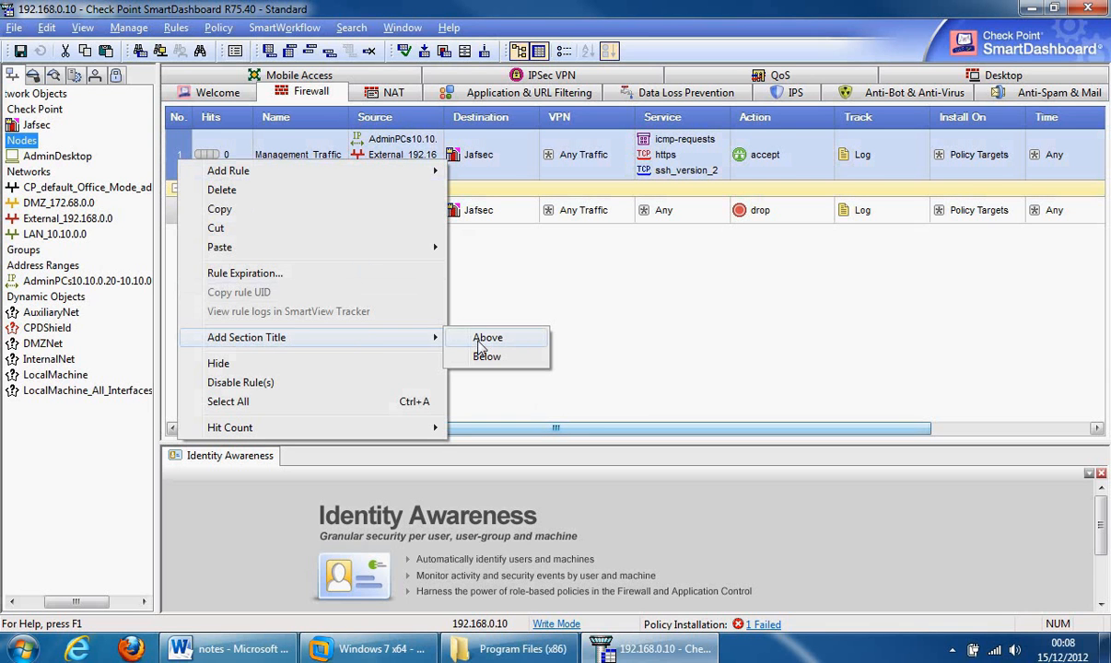
pyautogui.click(463, 339)
pyautogui.write('M')
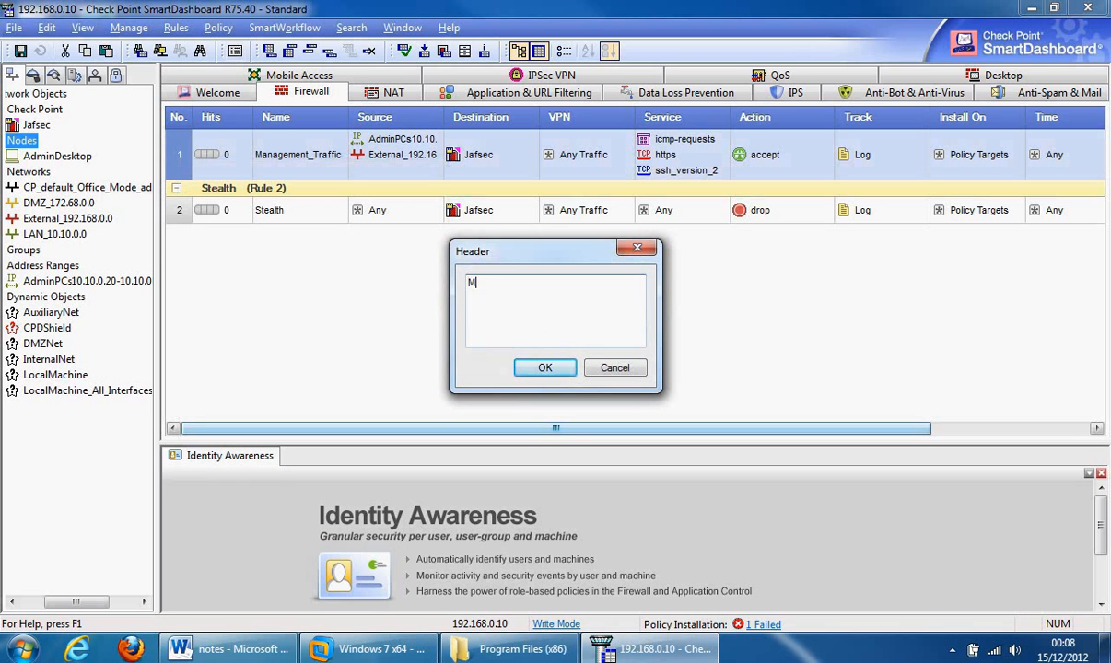
pyautogui.write('anagement')
pyautogui.click(540, 367)
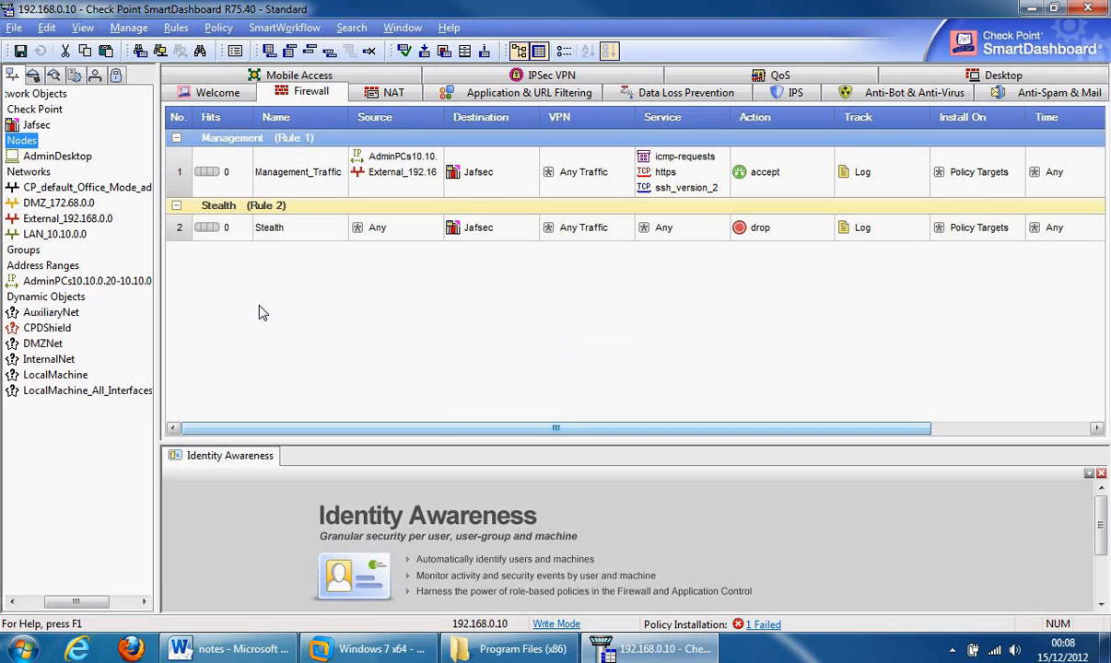
# - Insert a new rule below the Stealth rule and name it FTP_Admin
pyautogui.rightClick(178, 229)
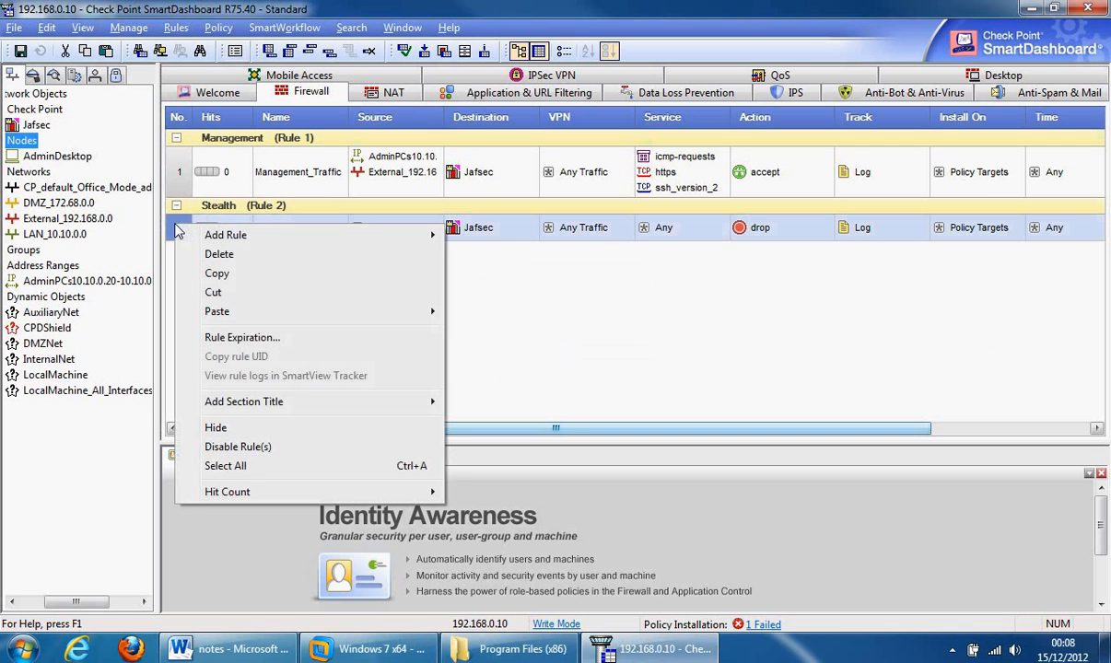
pyautogui.moveTo(245, 237)
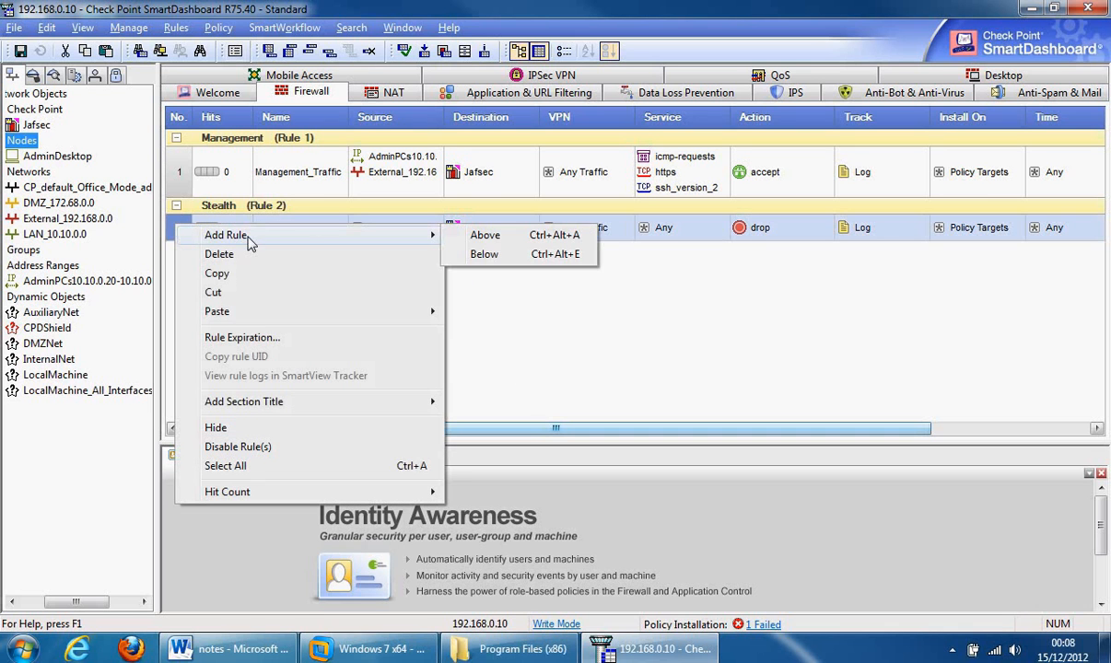
pyautogui.click(485, 254)
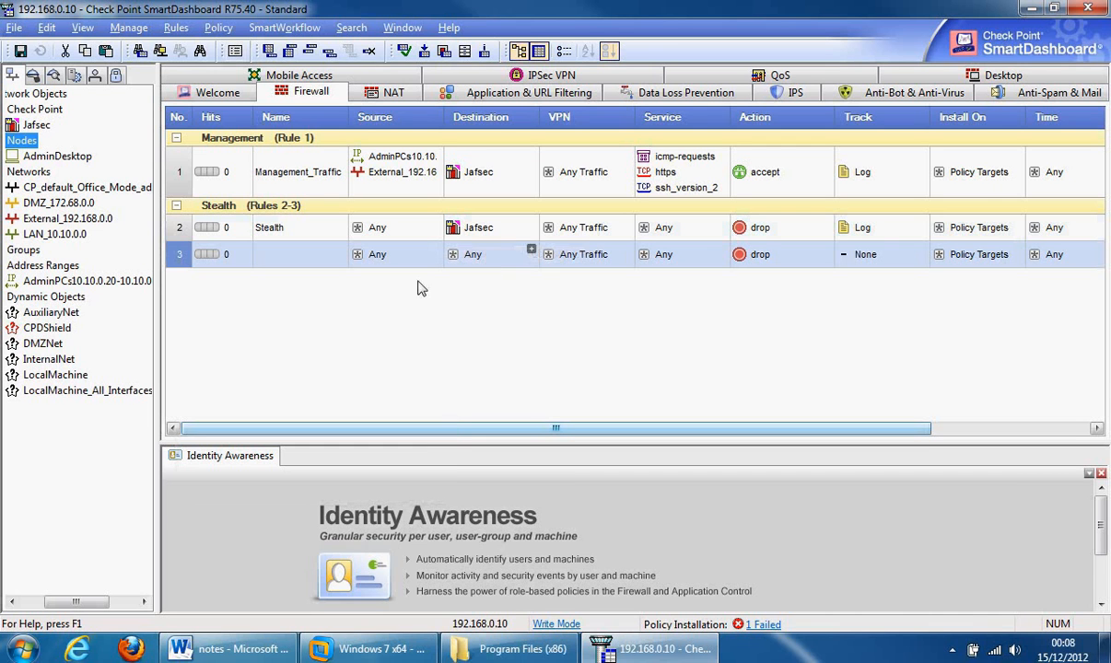
pyautogui.doubleClick(285, 260)
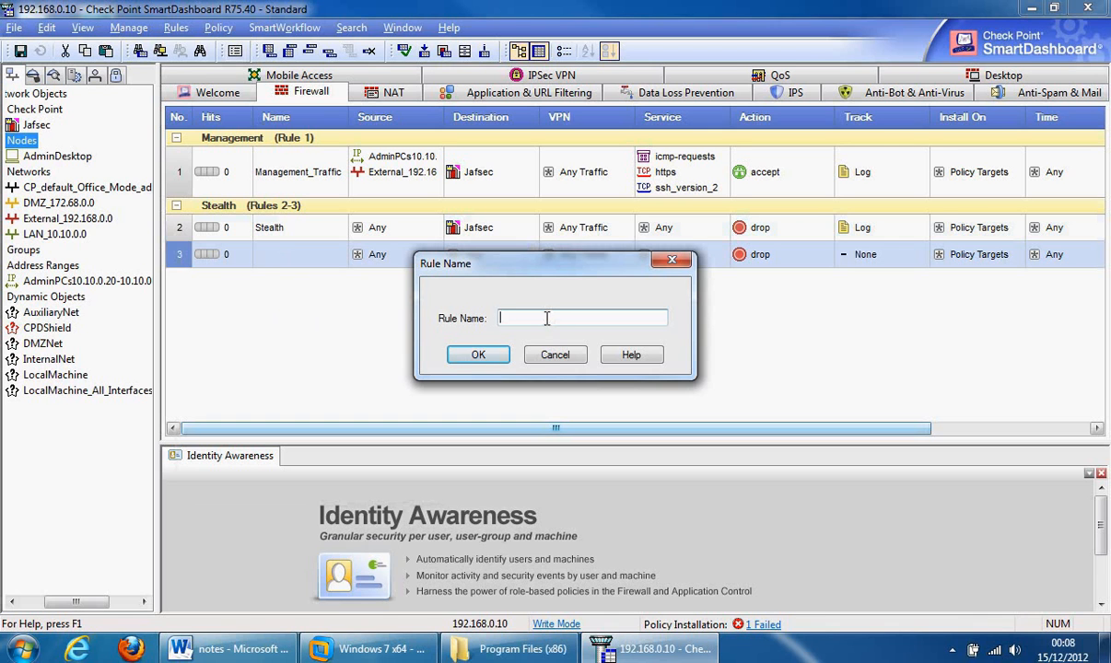
pyautogui.write('FTP_Admin')
pyautogui.click(498, 353)
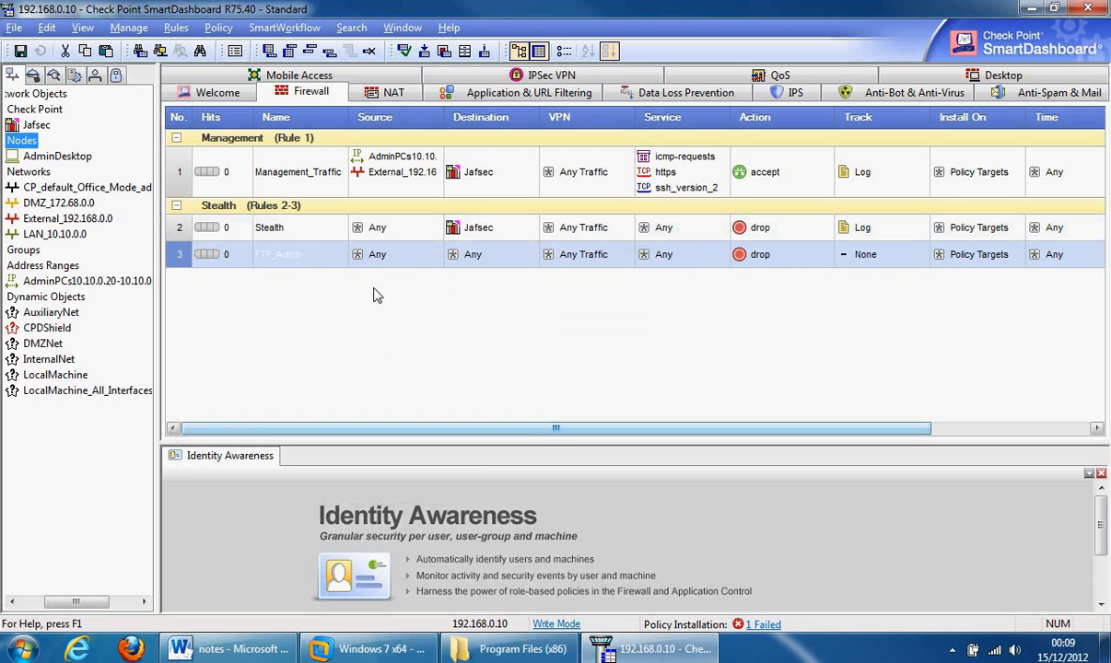
# - Set FTP_Admin's source to the AdminPCs range and its service to ftp
pyautogui.click(104, 289)
pyautogui.moveTo(104, 289); pyautogui.dragTo(406, 258)
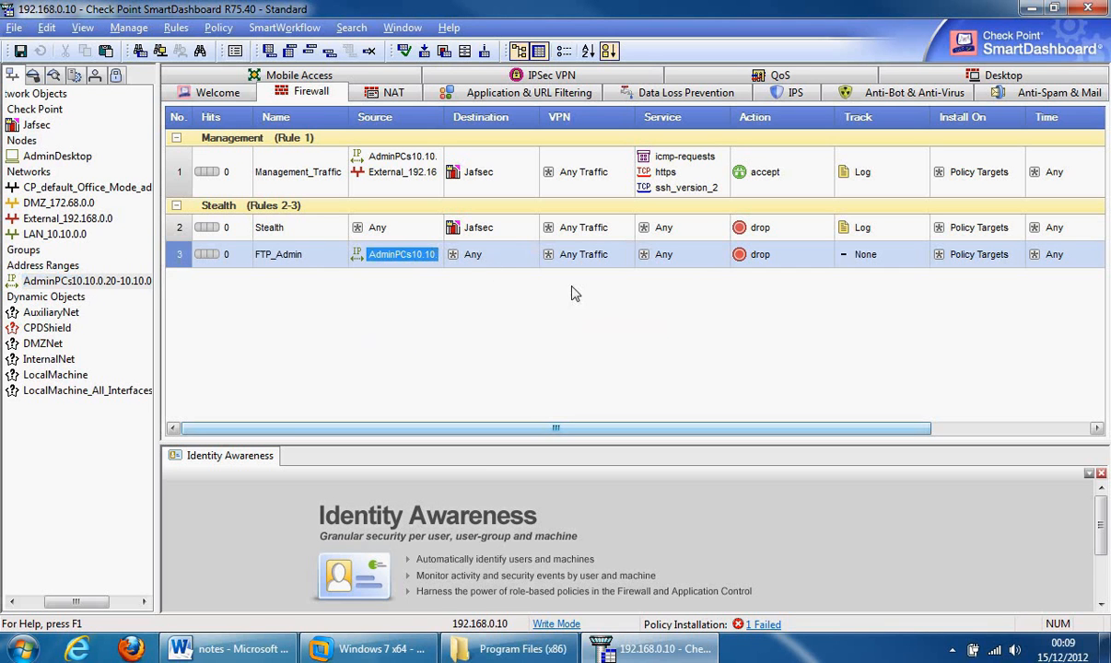
pyautogui.click(722, 249)
pyautogui.moveTo(1071, 313)
pyautogui.mouseDown()
pyautogui.moveTo(1080, 343)
pyautogui.moveTo(1080, 333)
pyautogui.mouseUp()
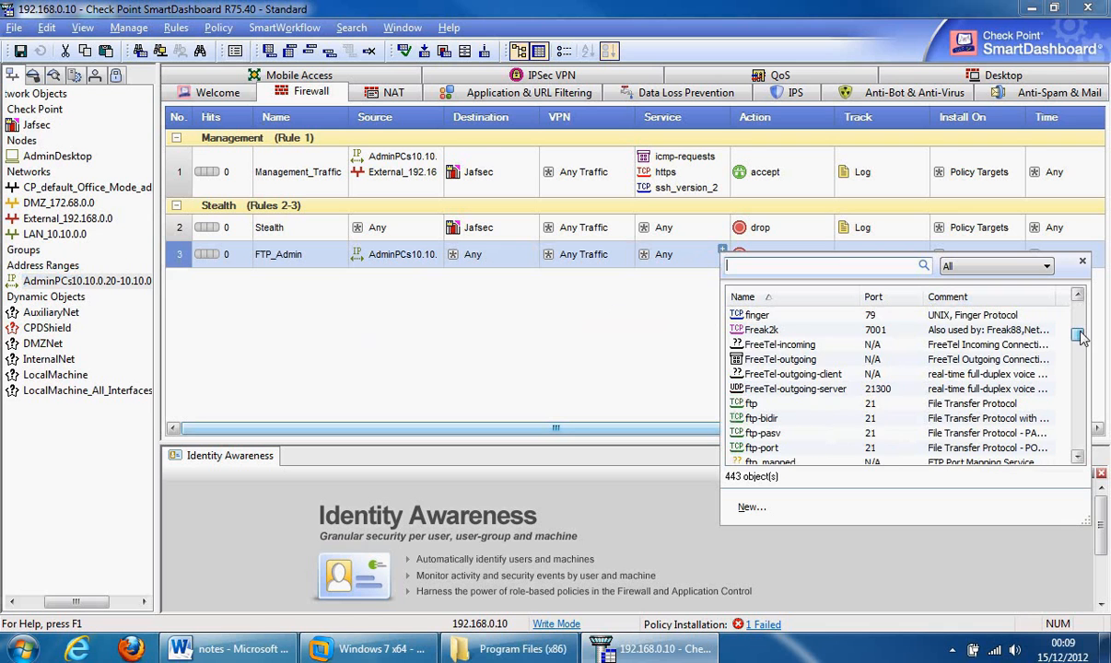
pyautogui.doubleClick(743, 409)
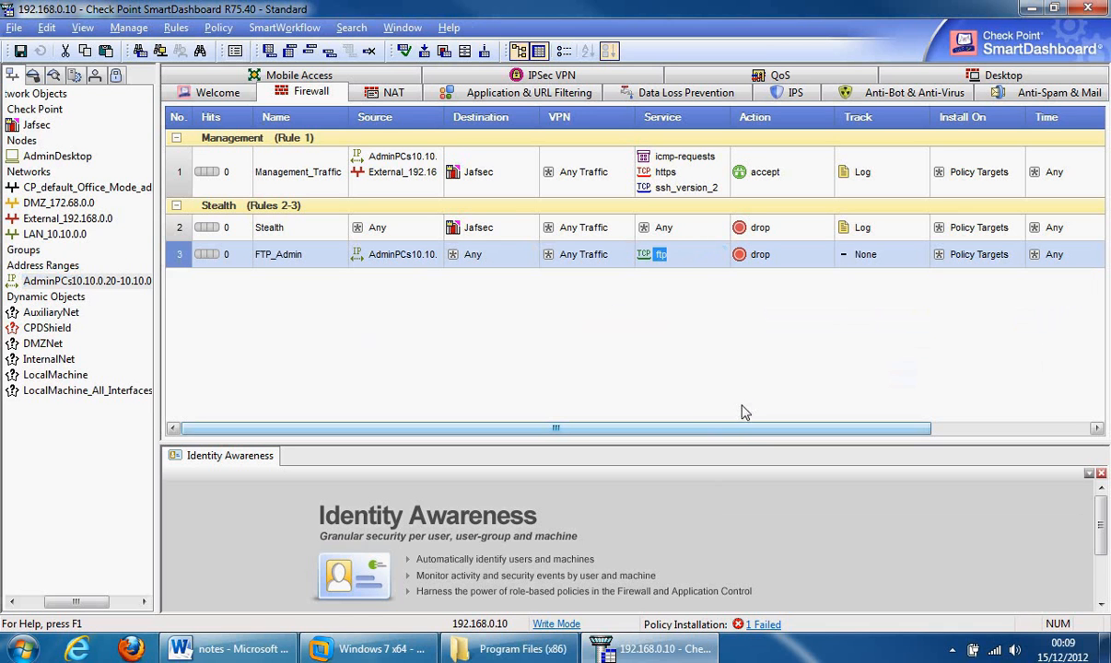
# - Set rule 3's action to accept and its tracking to Log
pyautogui.rightClick(772, 259)
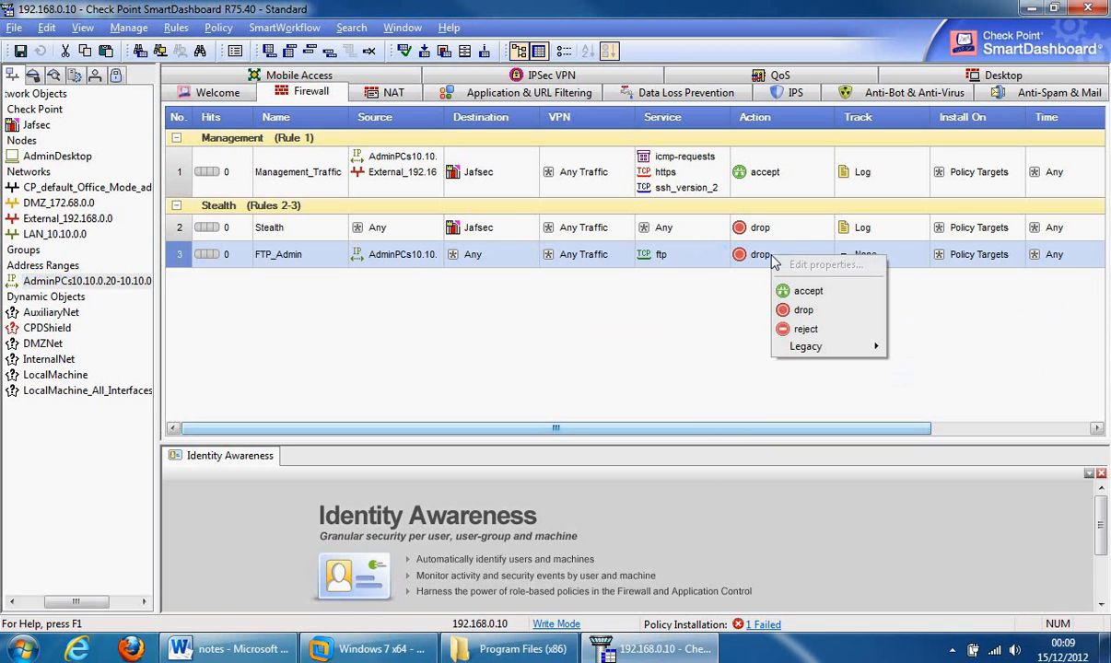
pyautogui.click(808, 292)
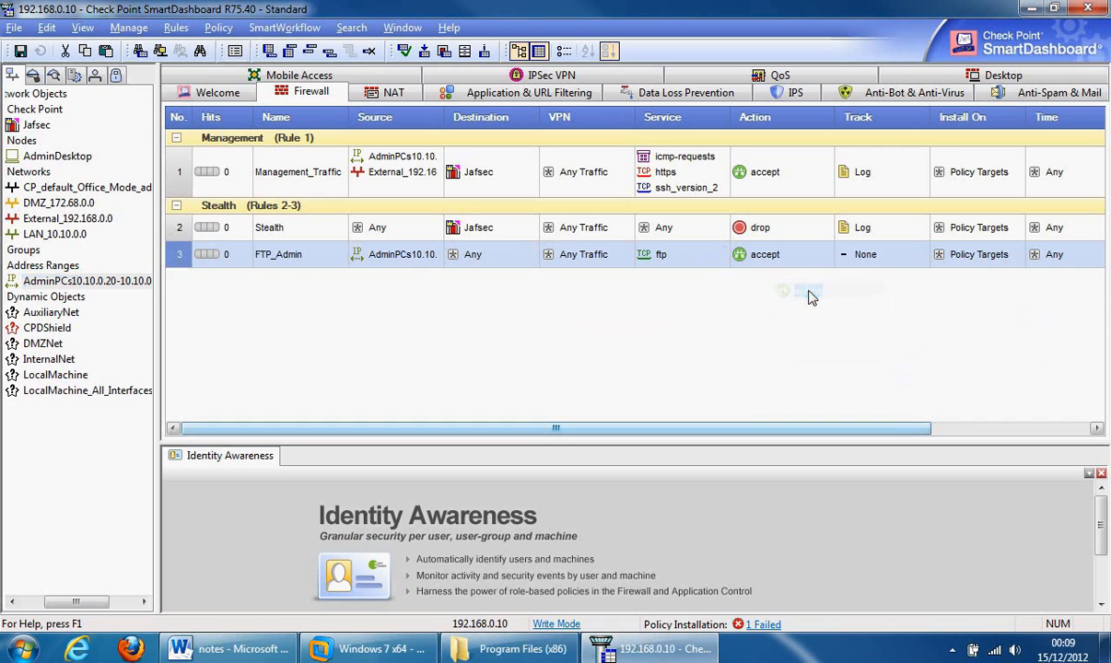
pyautogui.rightClick(877, 257)
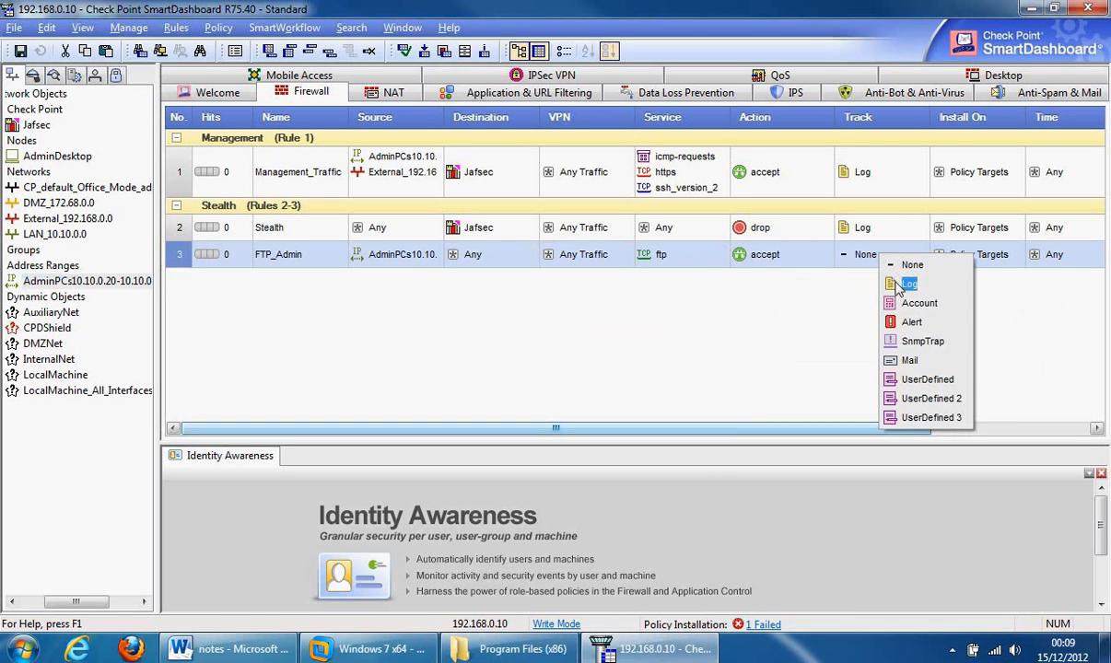
pyautogui.click(906, 285)
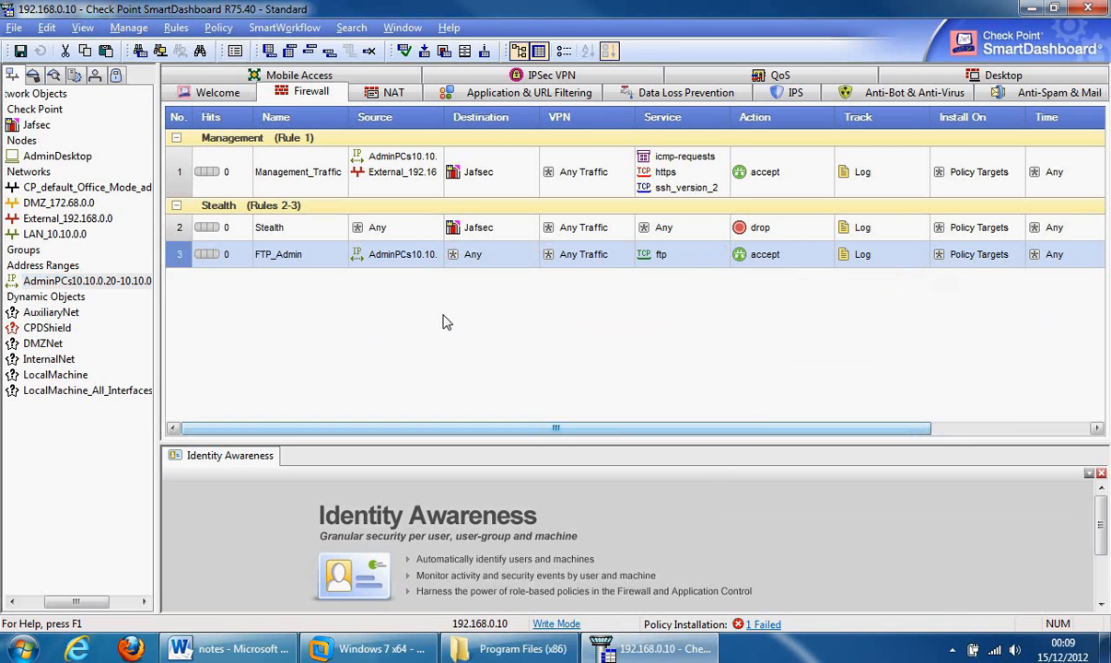
# - Insert a section title LAN_Outbound_Traffic directly above rule 3, FTP_Admin
pyautogui.rightClick(181, 265)
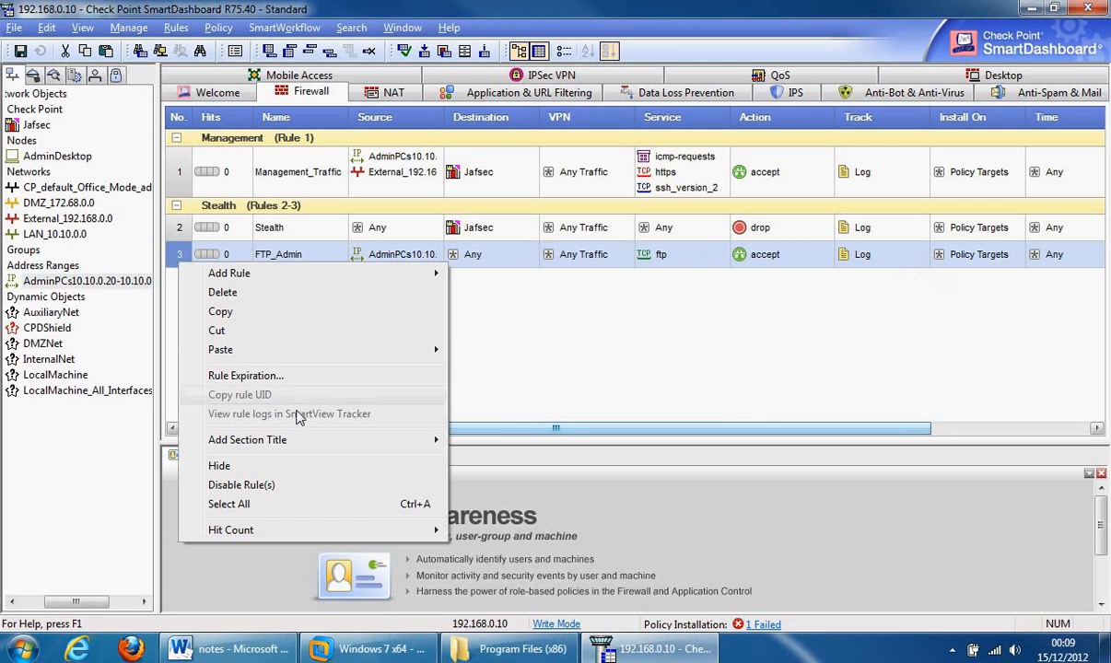
pyautogui.moveTo(308, 442)
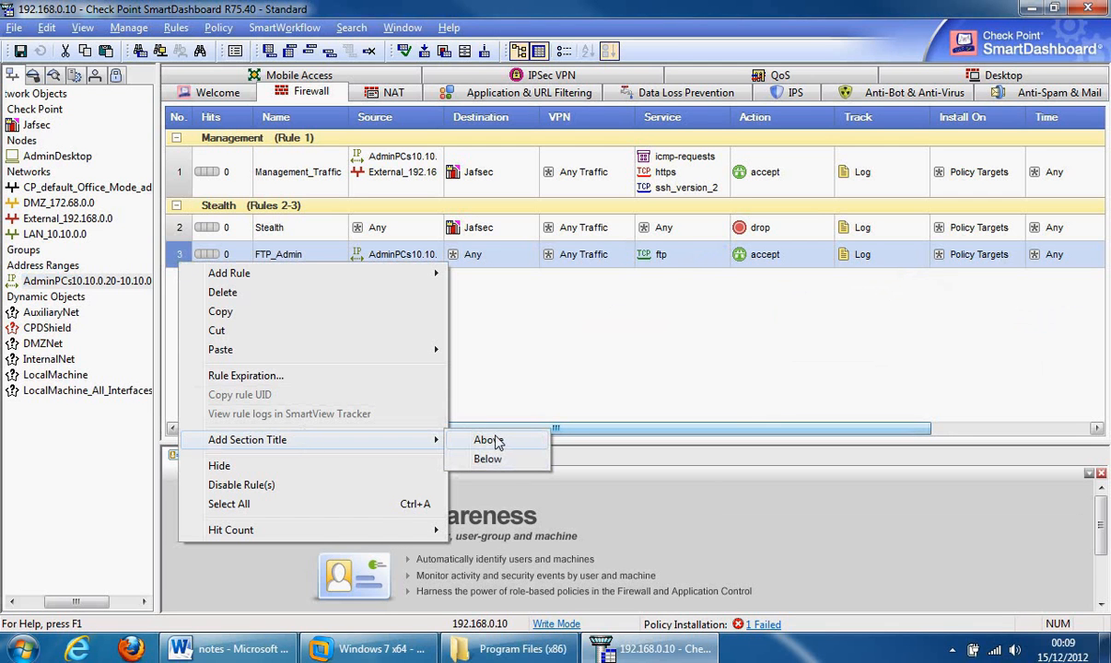
pyautogui.click(486, 440)
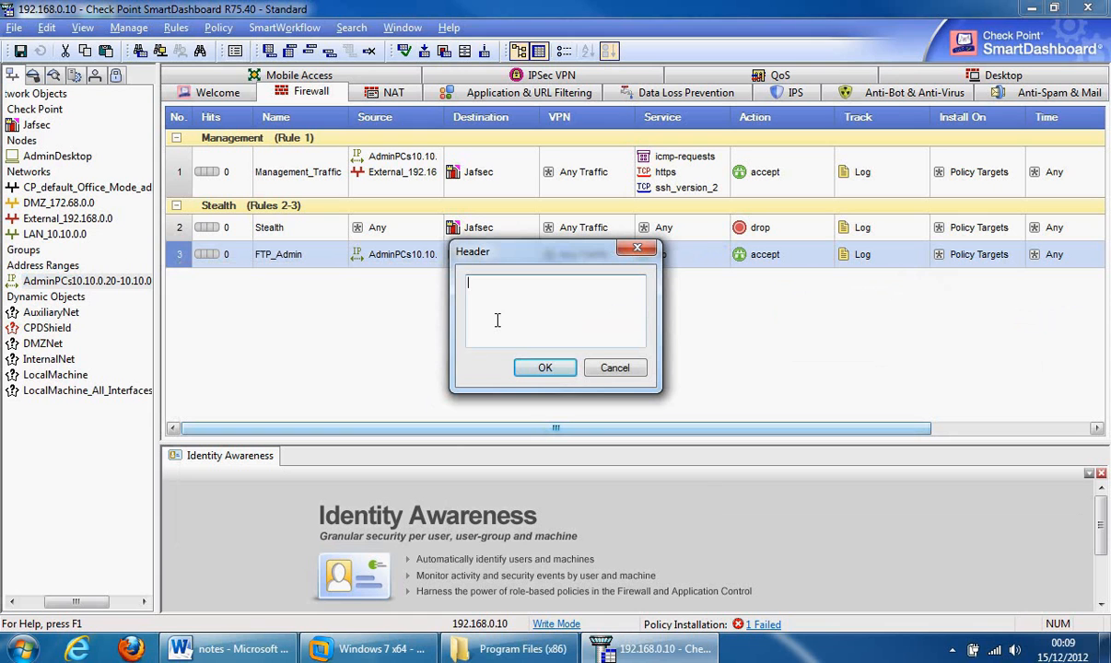
pyautogui.write('LAN_Outbound_Traffic')
pyautogui.click(545, 369)
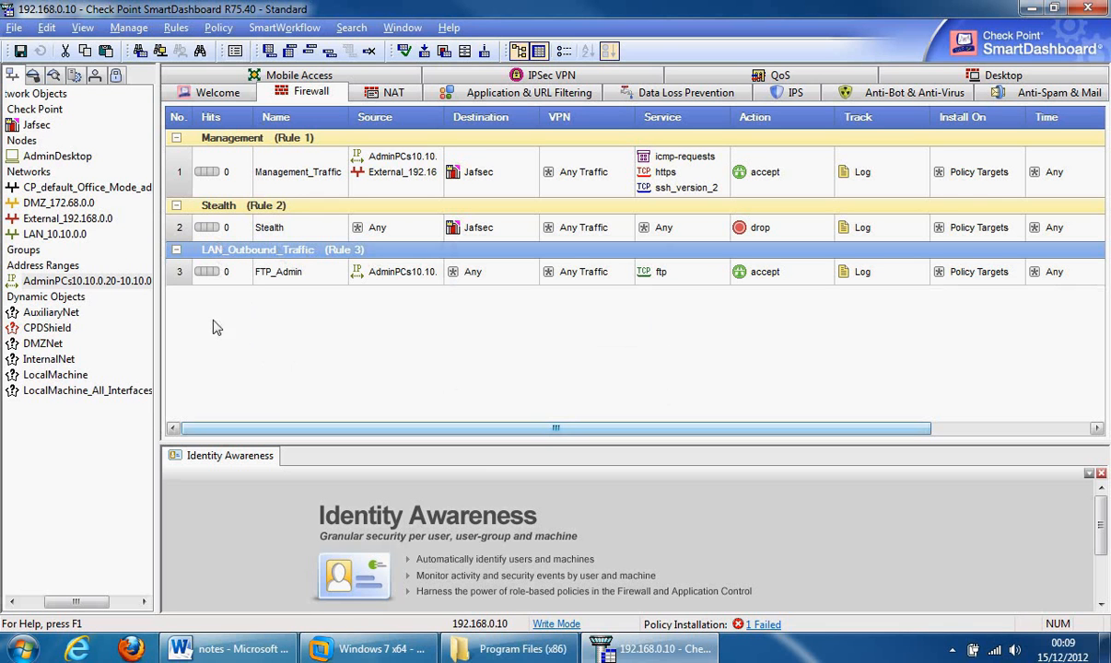
# - Insert rule 4 named Web_Access below FTP_Admin and set its source to LAN_10.10.0.0
pyautogui.rightClick(179, 272)
pyautogui.moveTo(283, 285)
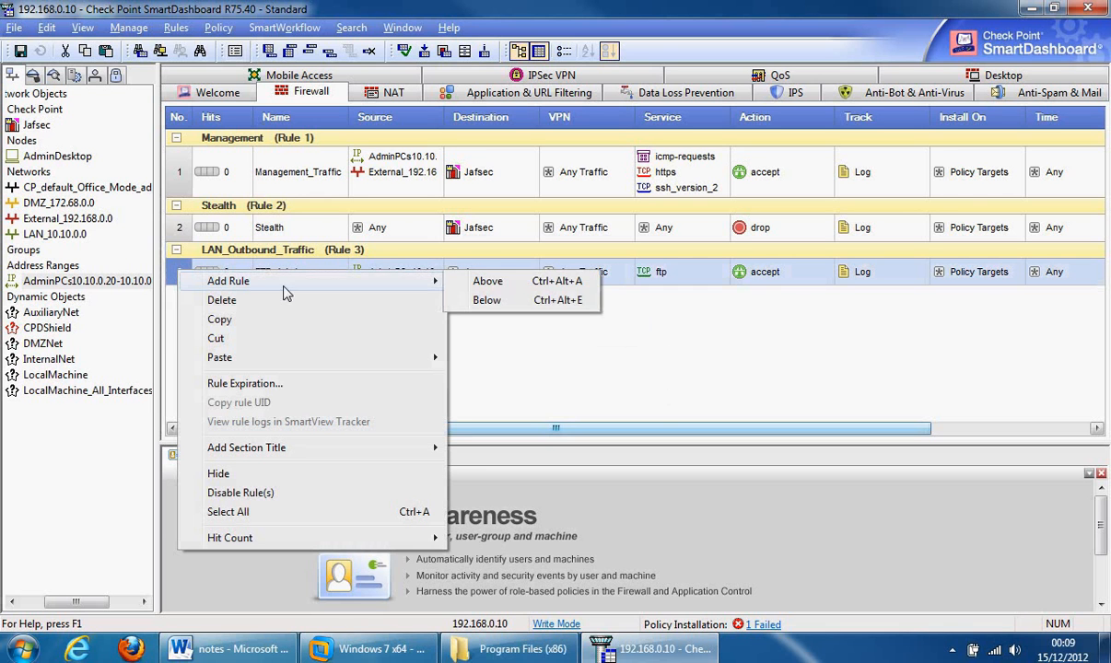
pyautogui.click(465, 301)
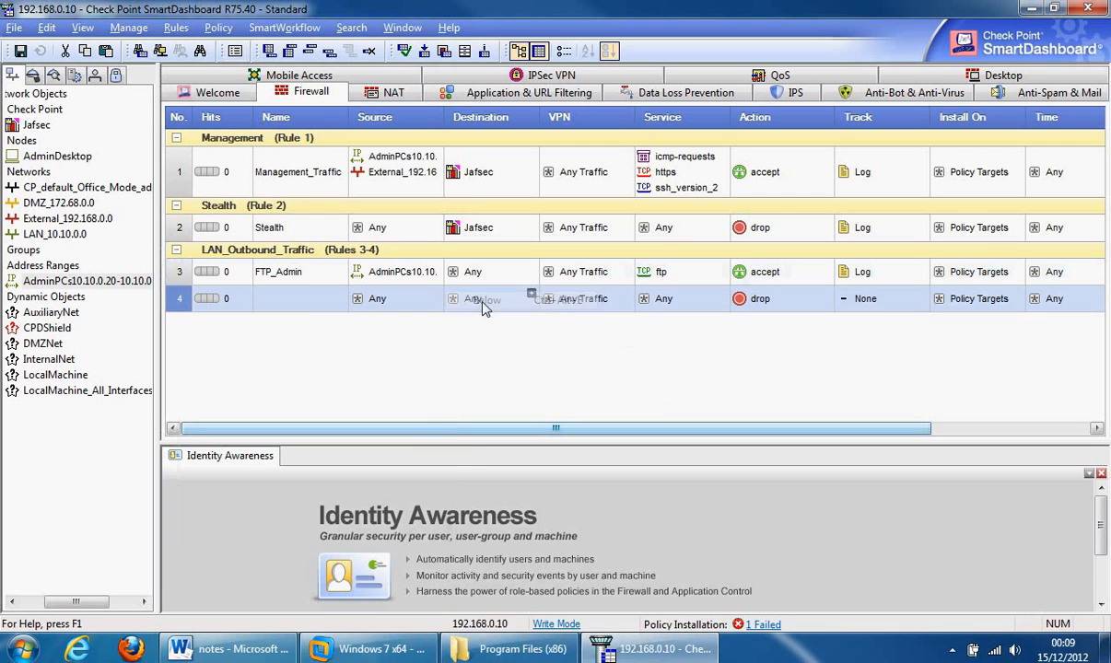
pyautogui.doubleClick(295, 305)
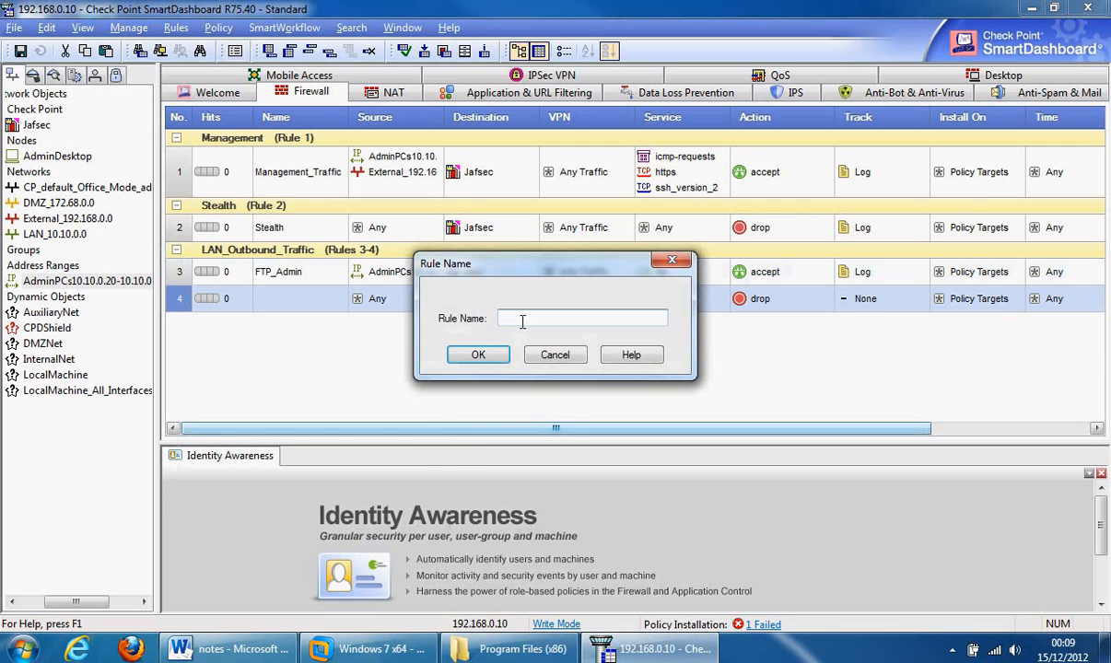
pyautogui.write('Web_Access')
pyautogui.click(491, 359)
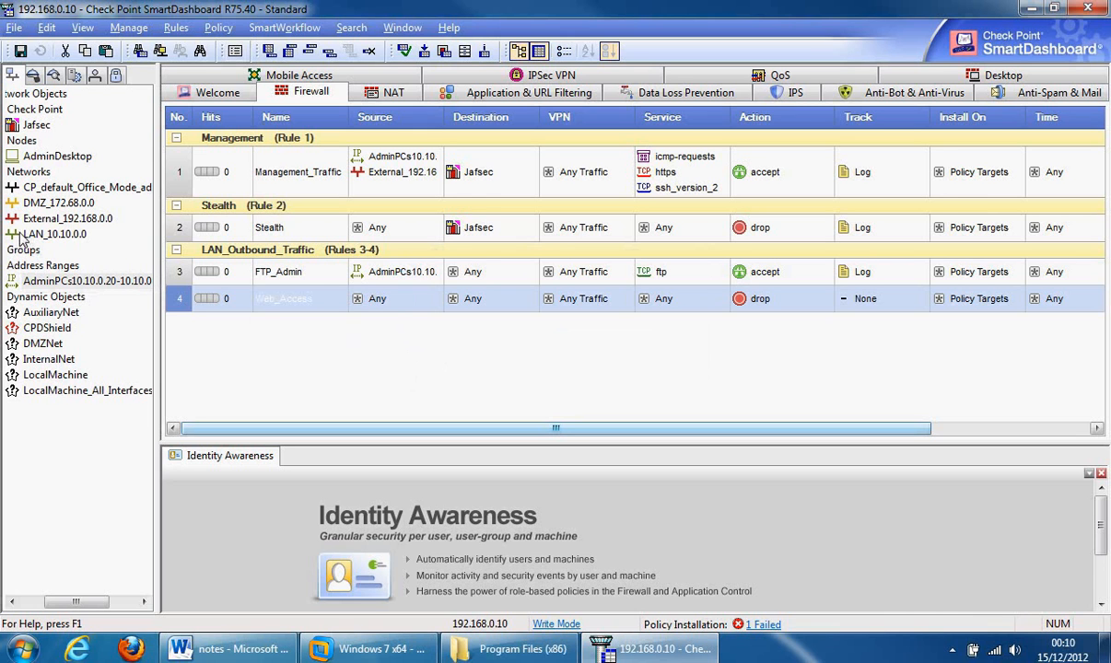
pyautogui.moveTo(20, 234); pyautogui.dragTo(412, 303)
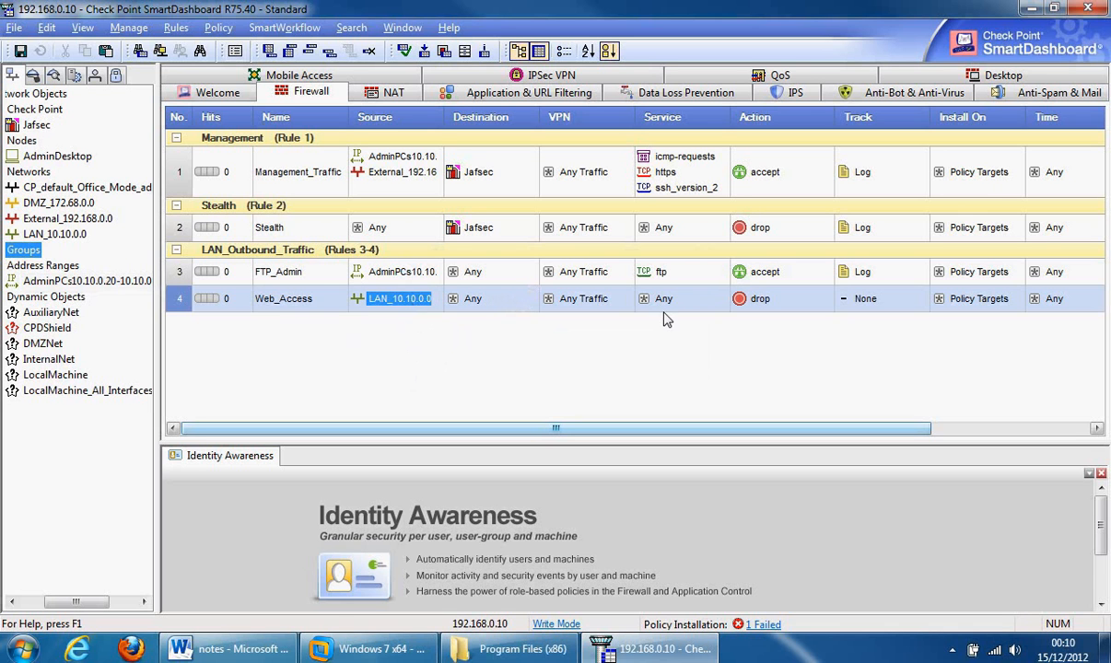
# - Add the http and dns services to rule 4, Web_Access
pyautogui.click(723, 293)
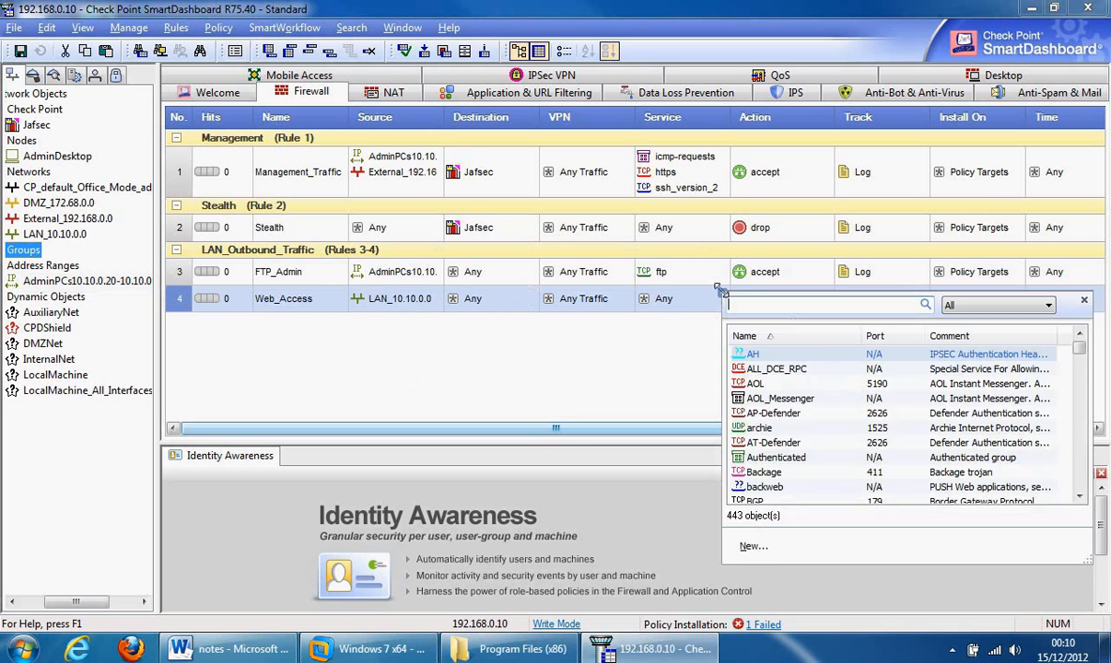
pyautogui.moveTo(1078, 348); pyautogui.dragTo(1079, 396)
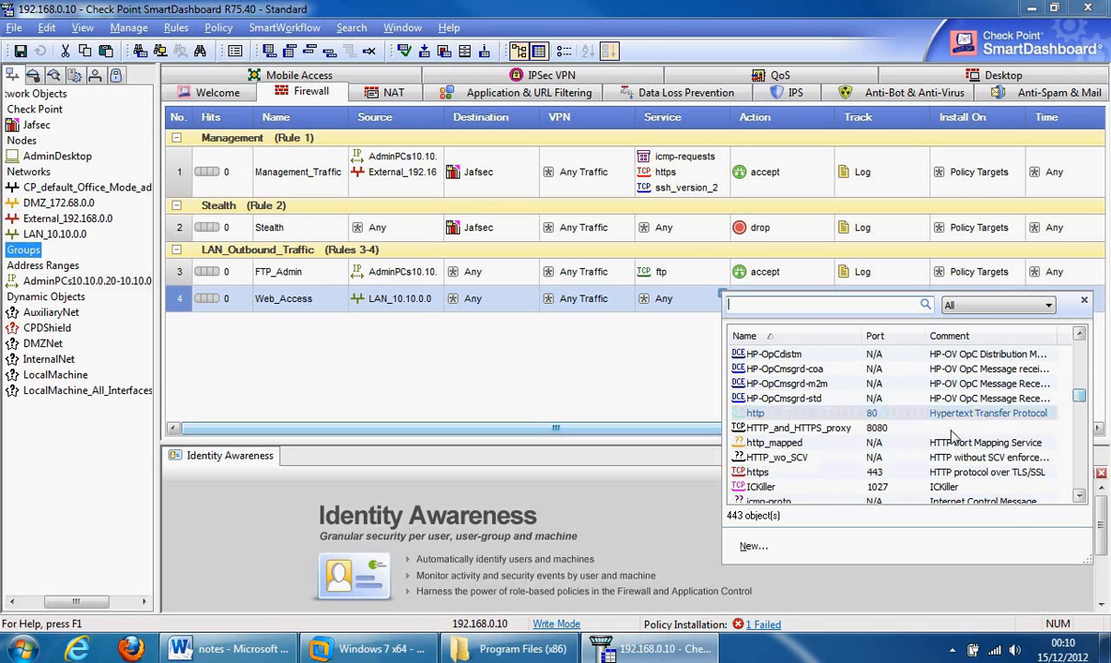
pyautogui.click(755, 413)
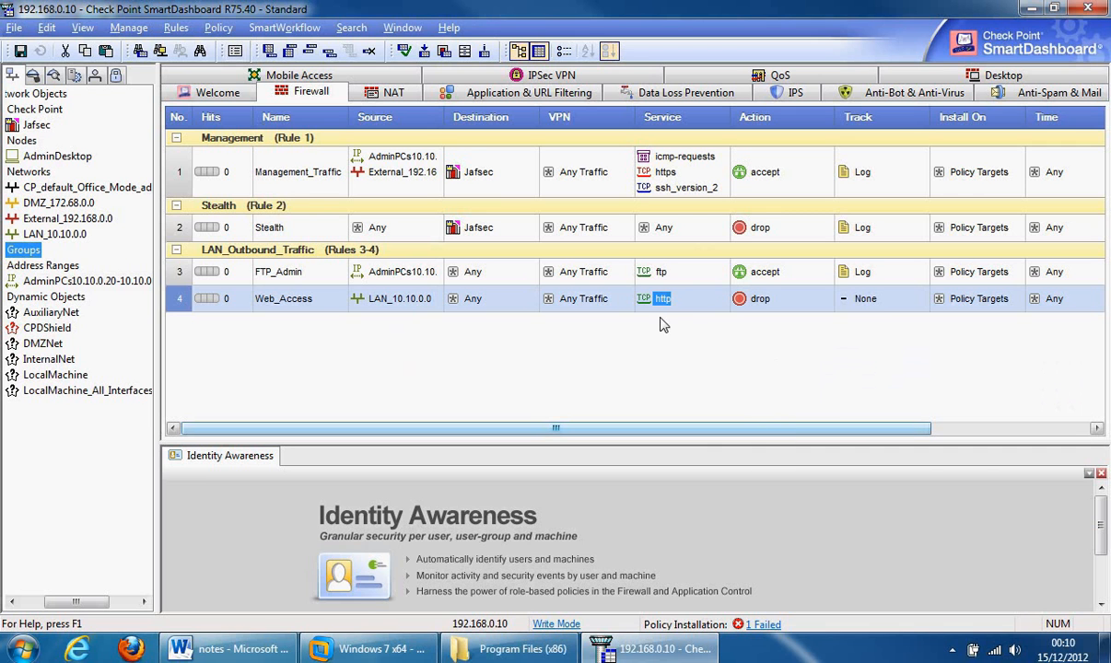
pyautogui.click(723, 297)
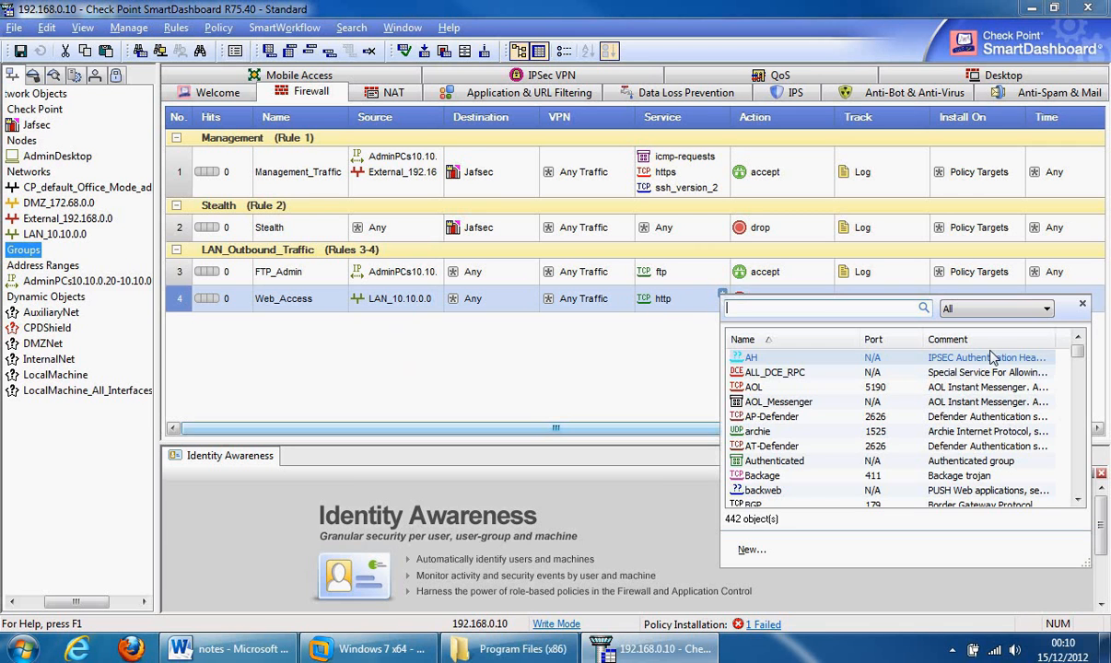
pyautogui.click(1078, 359)
pyautogui.moveTo(1077, 359); pyautogui.dragTo(1078, 378)
pyautogui.moveTo(1073, 372); pyautogui.dragTo(1077, 371)
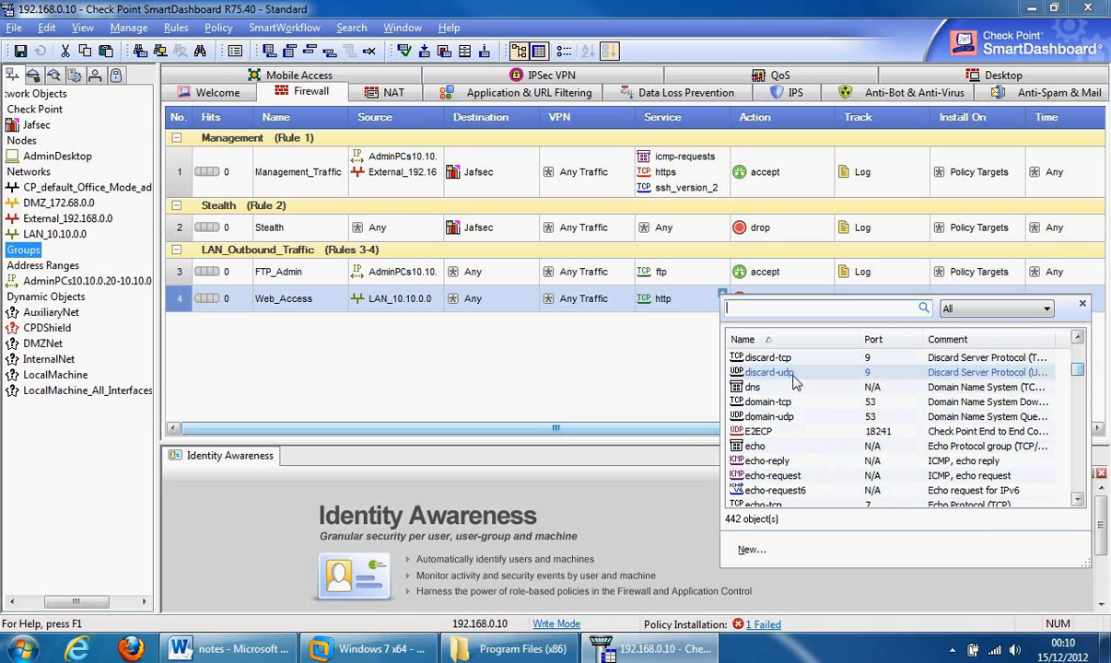
pyautogui.click(752, 390)
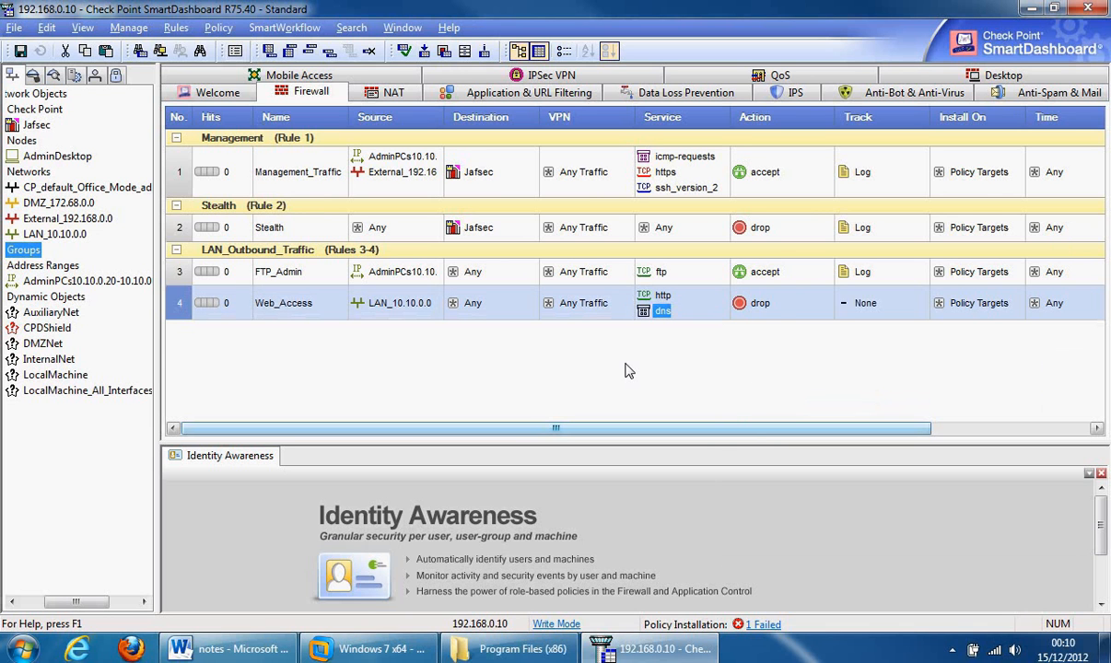
# - Set rule 4's action to accept and its tracking to Log
pyautogui.rightClick(768, 308)
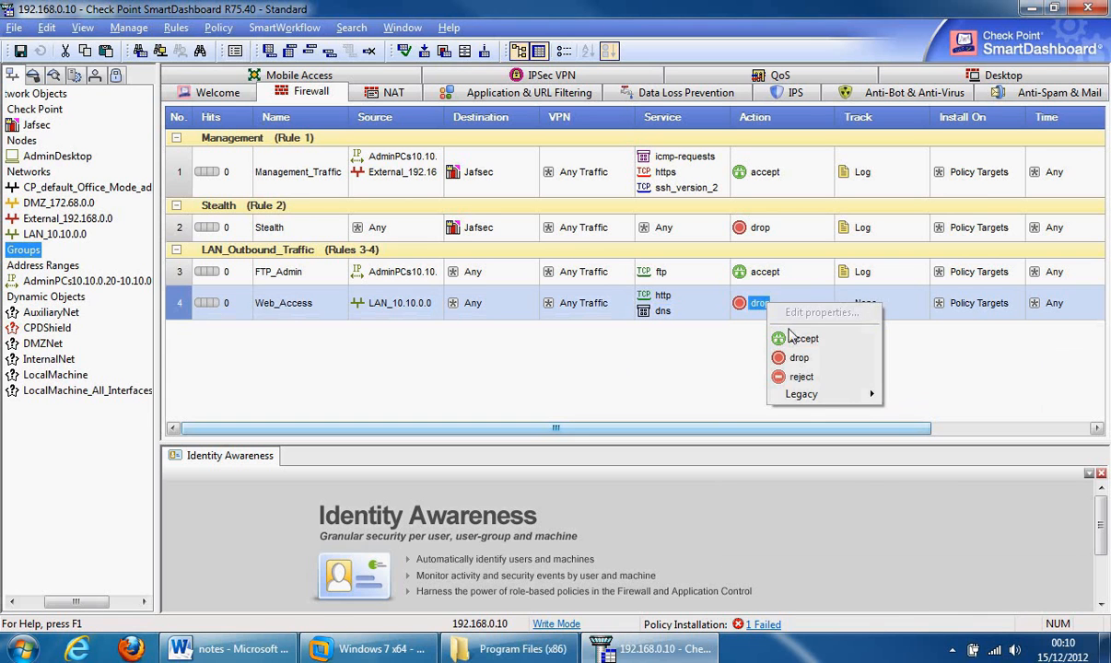
pyautogui.click(784, 338)
pyautogui.rightClick(870, 305)
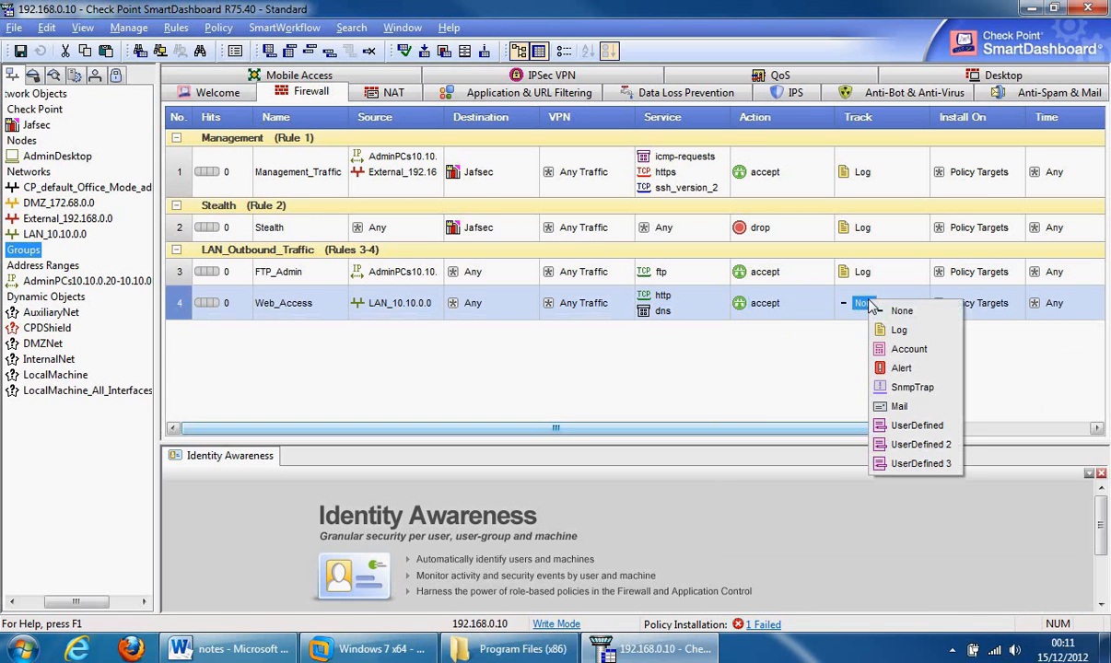
pyautogui.click(897, 330)
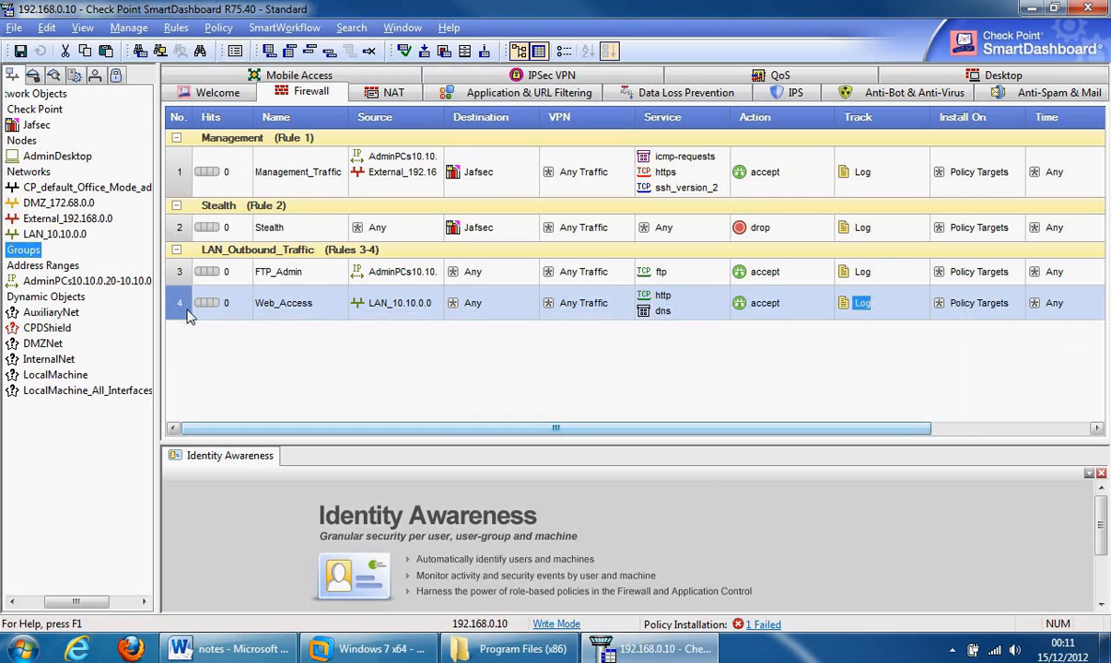
# - Insert a new rule 5 below Web_Access and name it Ping
pyautogui.rightClick(179, 309)
pyautogui.moveTo(292, 317)
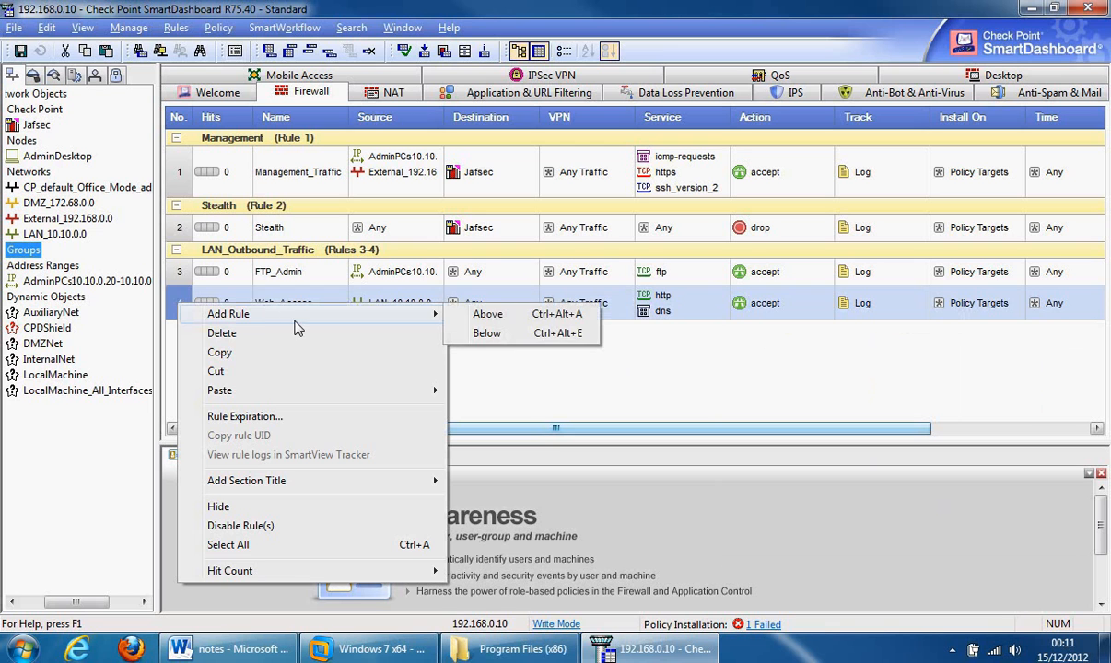
pyautogui.click(490, 333)
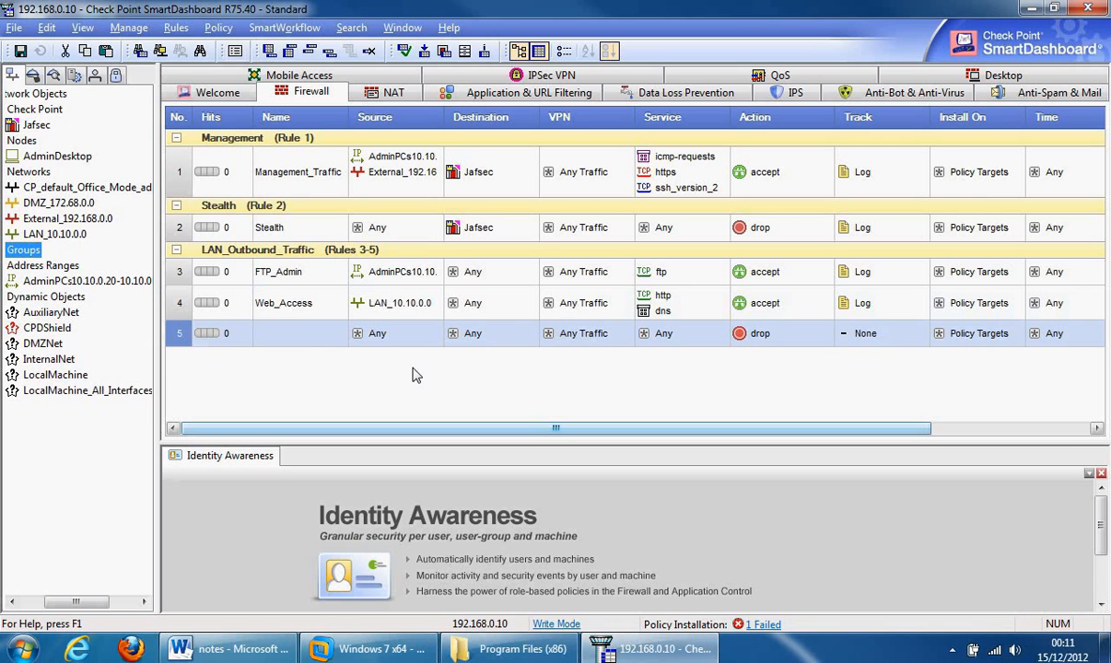
pyautogui.doubleClick(310, 340)
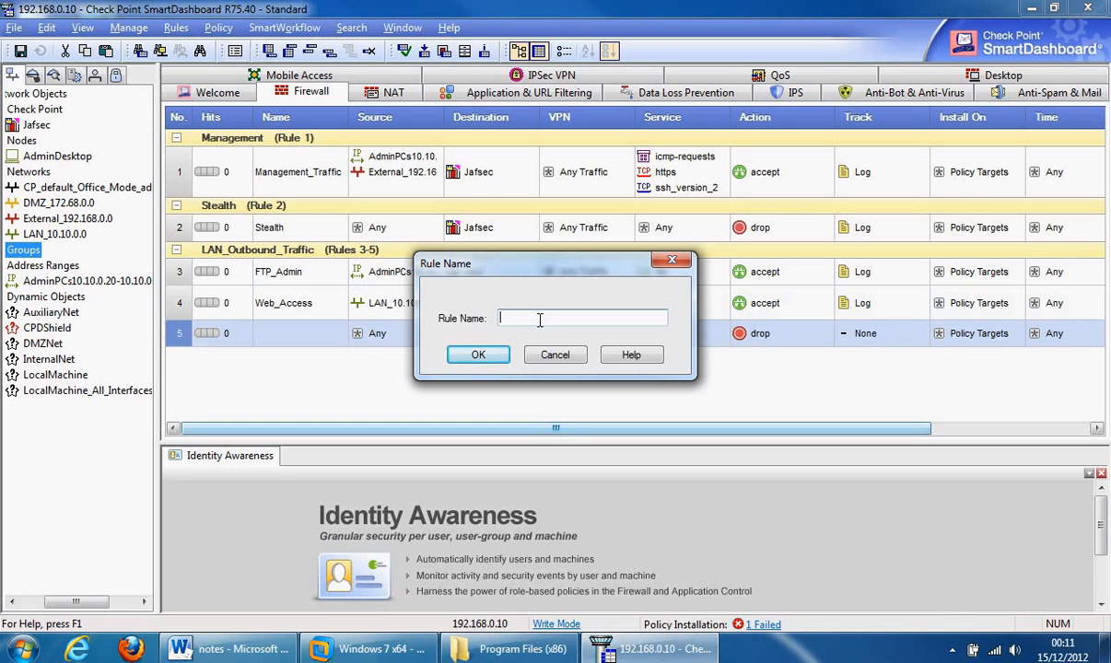
pyautogui.write('Ping')
pyautogui.click(466, 354)
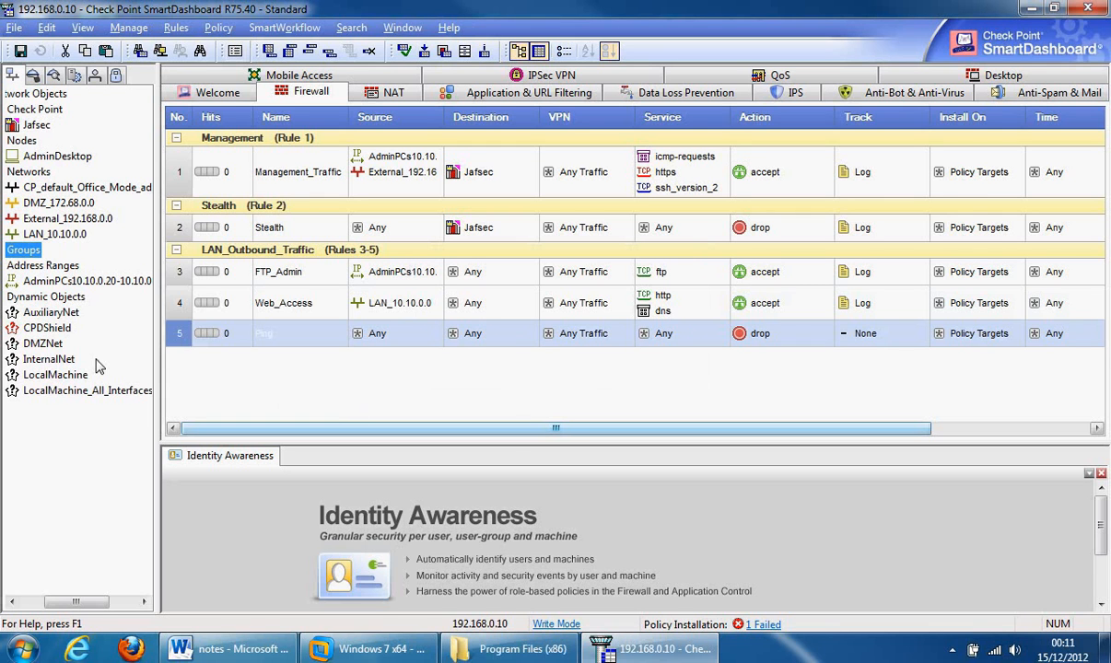
# - Set rule 5's source to LAN_10.10.0.0 and its destination to the Jafsec gateway
pyautogui.moveTo(32, 234); pyautogui.dragTo(387, 335)
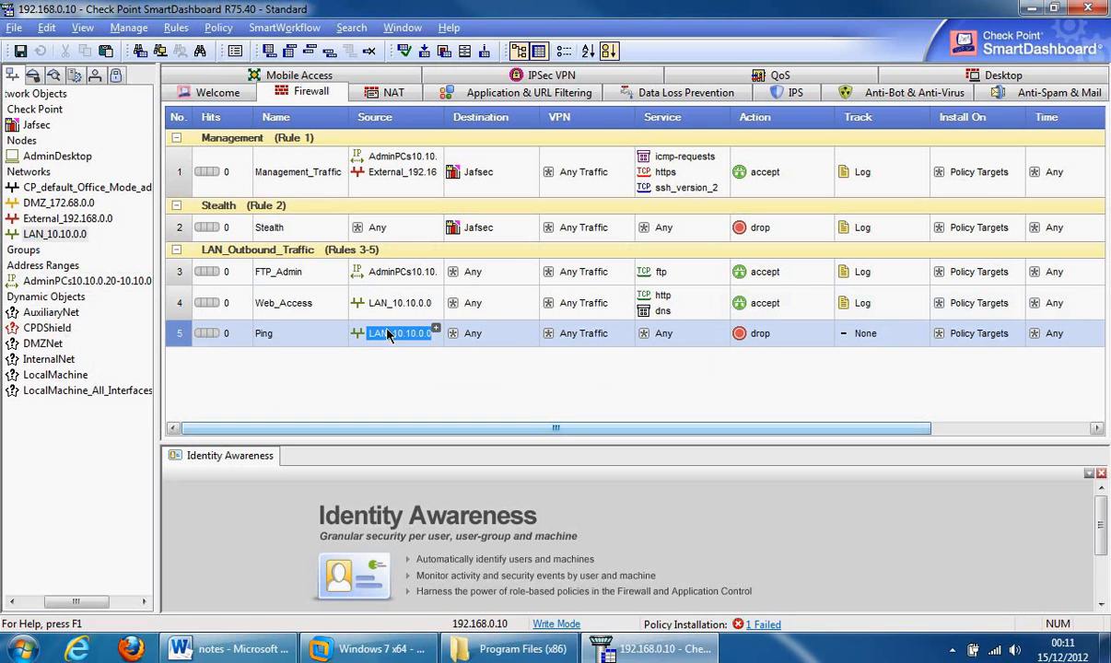
pyautogui.click(507, 343)
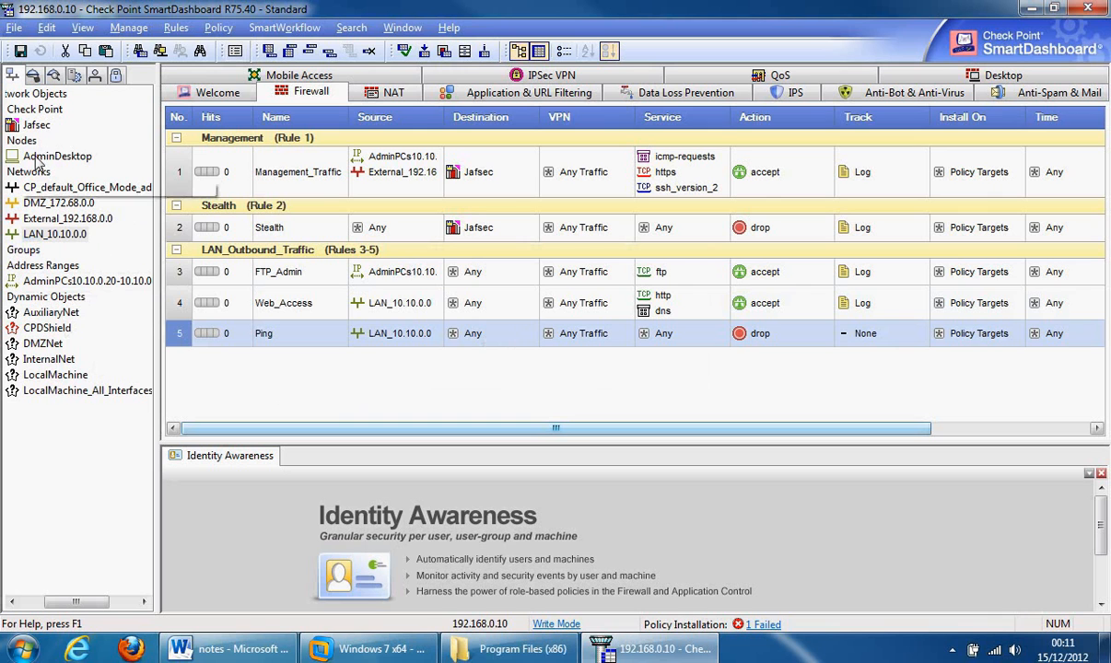
pyautogui.click(37, 124)
pyautogui.moveTo(57, 156); pyautogui.dragTo(479, 333)
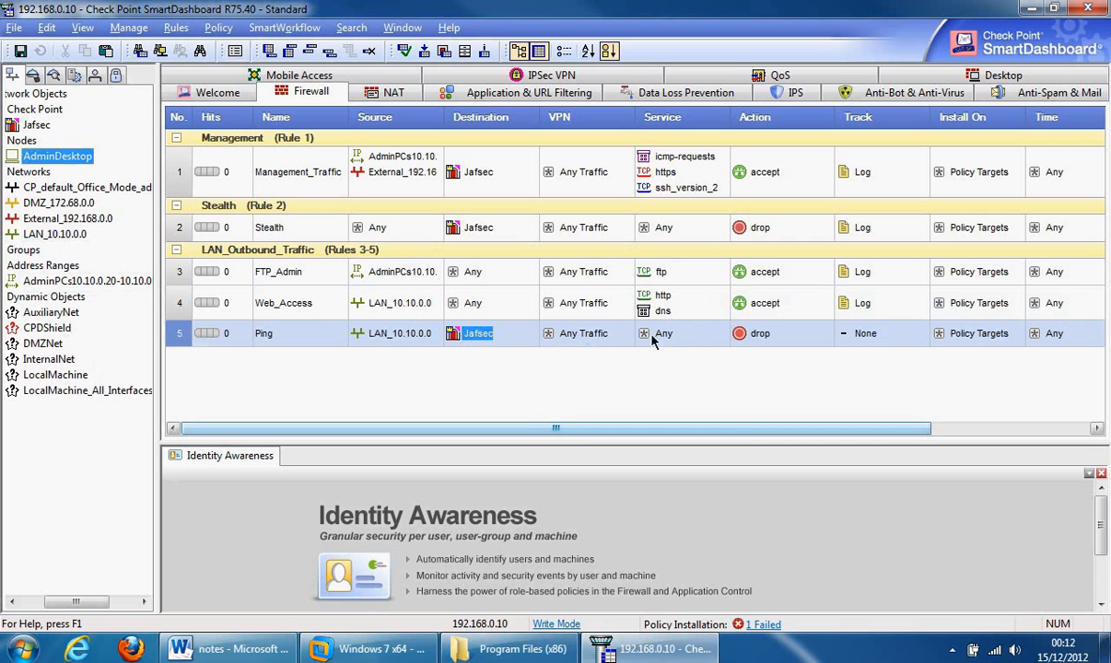
# - Give Ping the icmp-requests service, accept action, Log tracking and a negated Jafsec destination
pyautogui.click(722, 330)
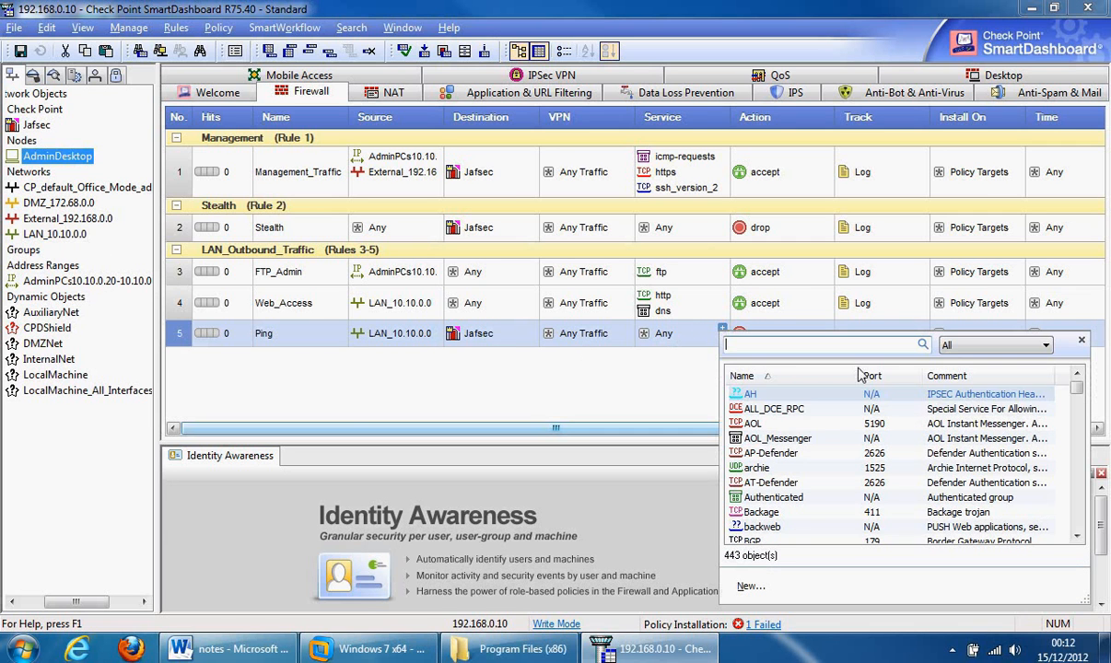
pyautogui.moveTo(1078, 389); pyautogui.dragTo(1084, 442)
pyautogui.doubleClick(773, 483)
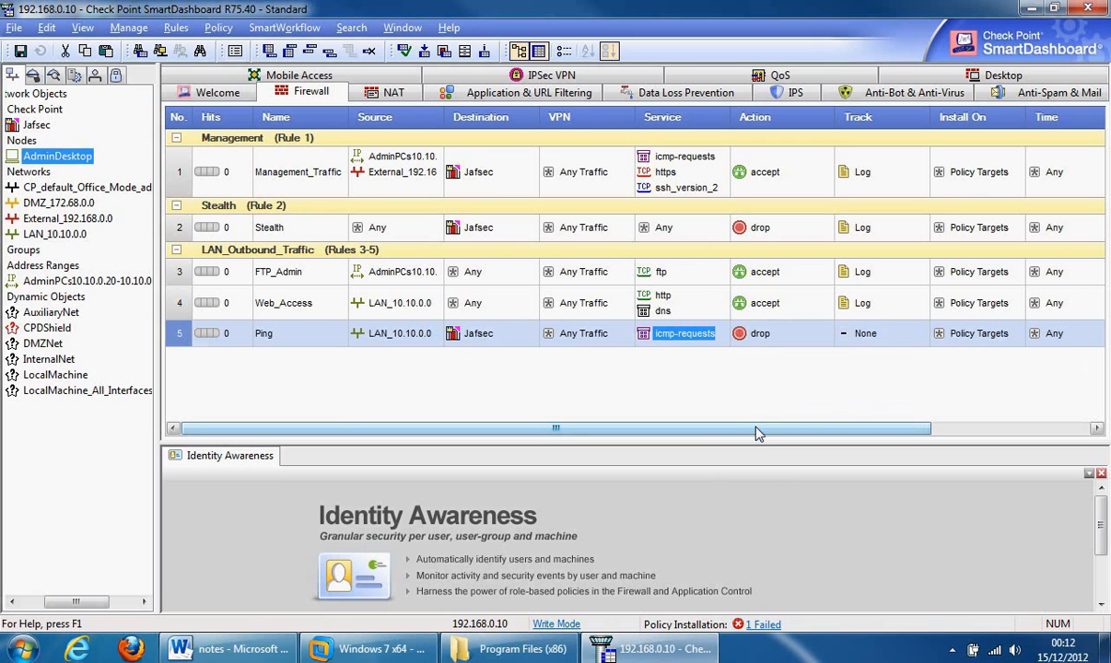
pyautogui.rightClick(757, 345)
pyautogui.click(774, 371)
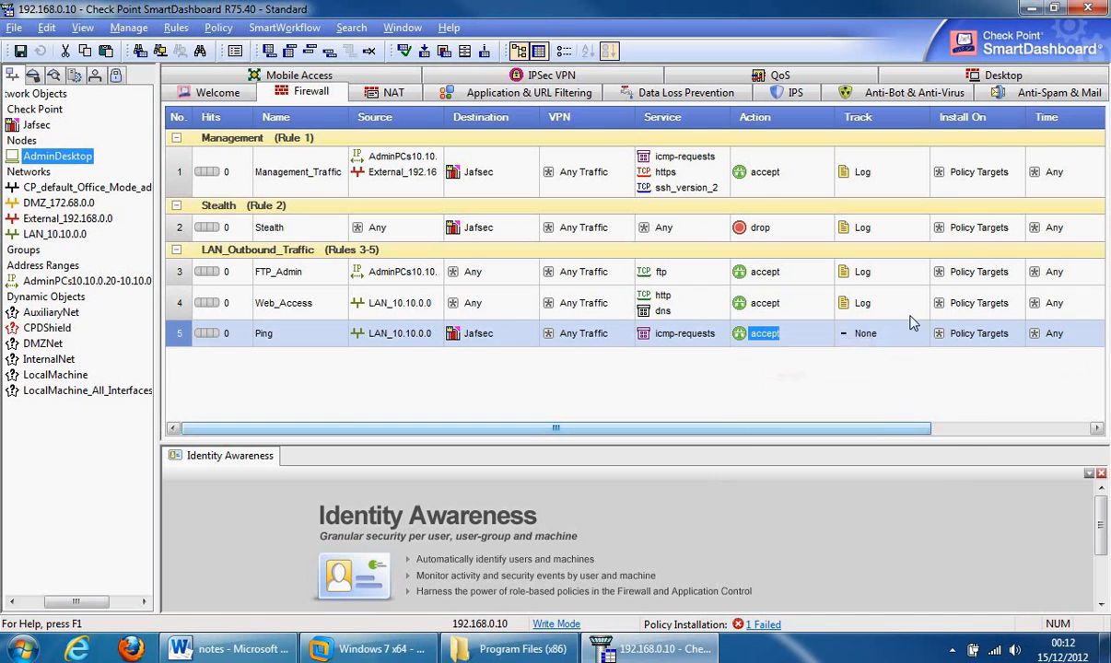
pyautogui.rightClick(867, 333)
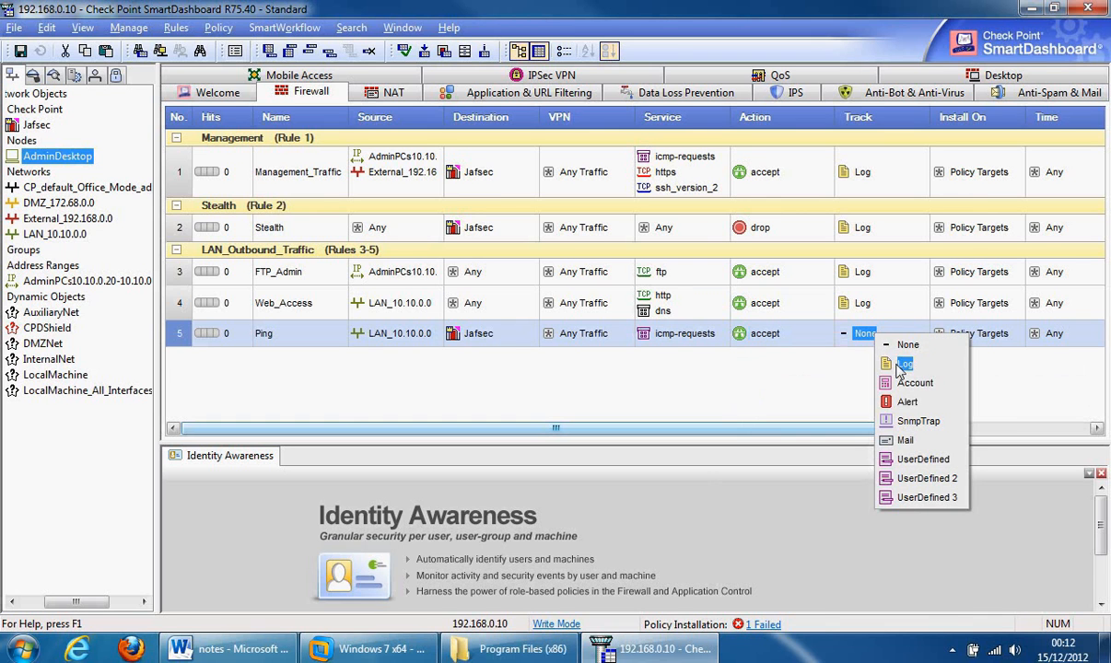
pyautogui.click(903, 364)
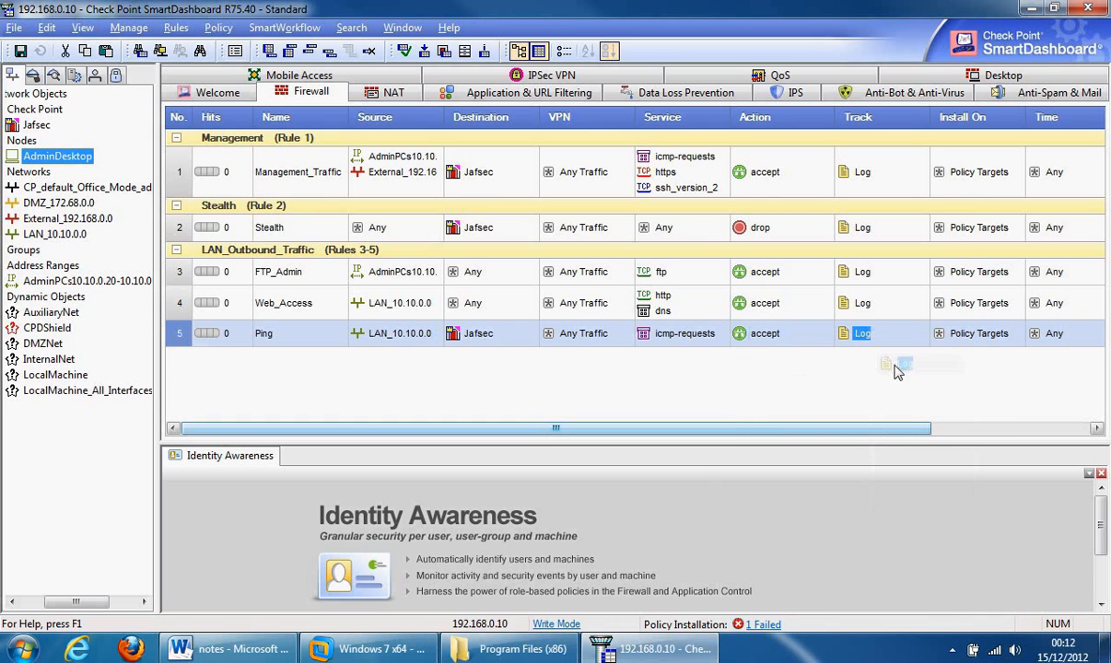
pyautogui.rightClick(455, 337)
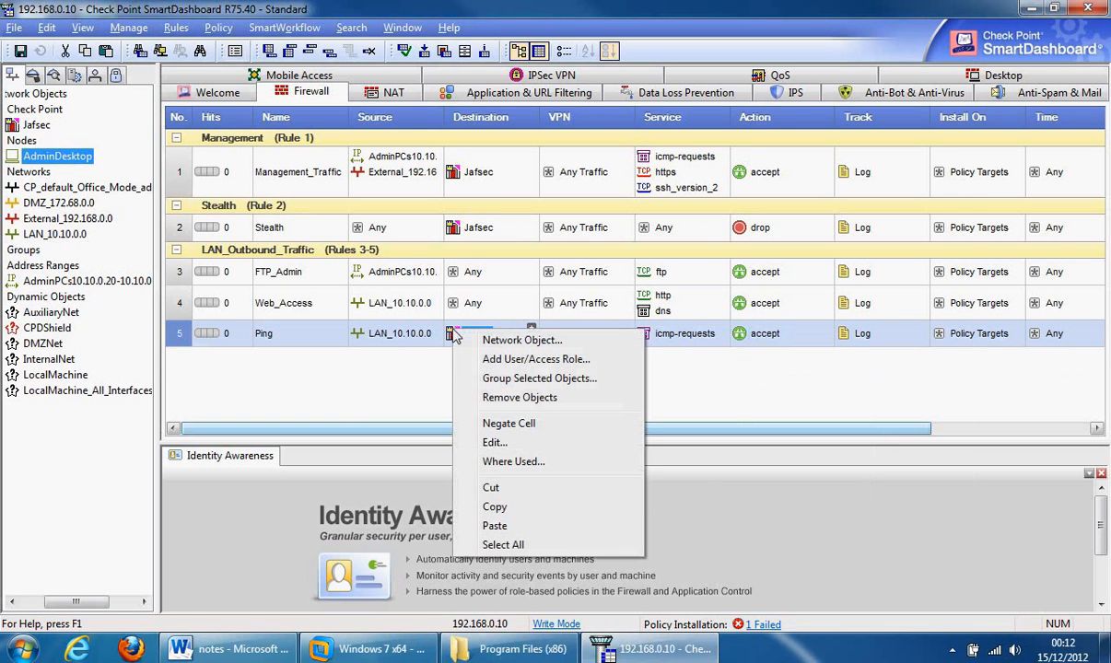
pyautogui.click(505, 425)
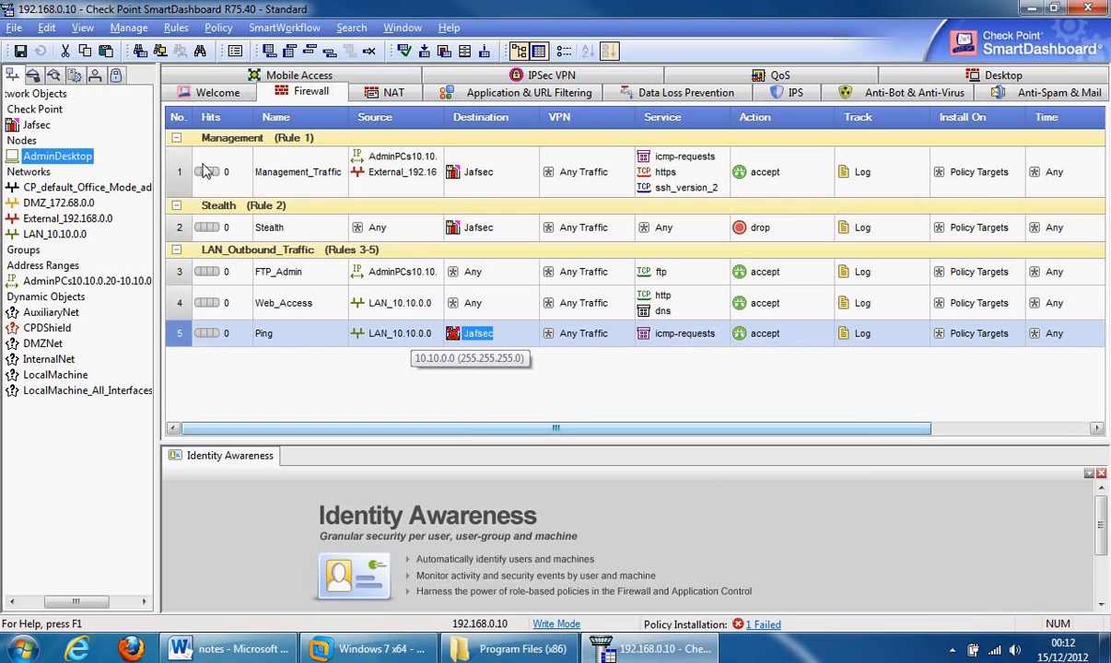
# - Open cmd in the Windows 7 VM and run ipconfig, showing address 10.10.0.15
pyautogui.click(377, 650)
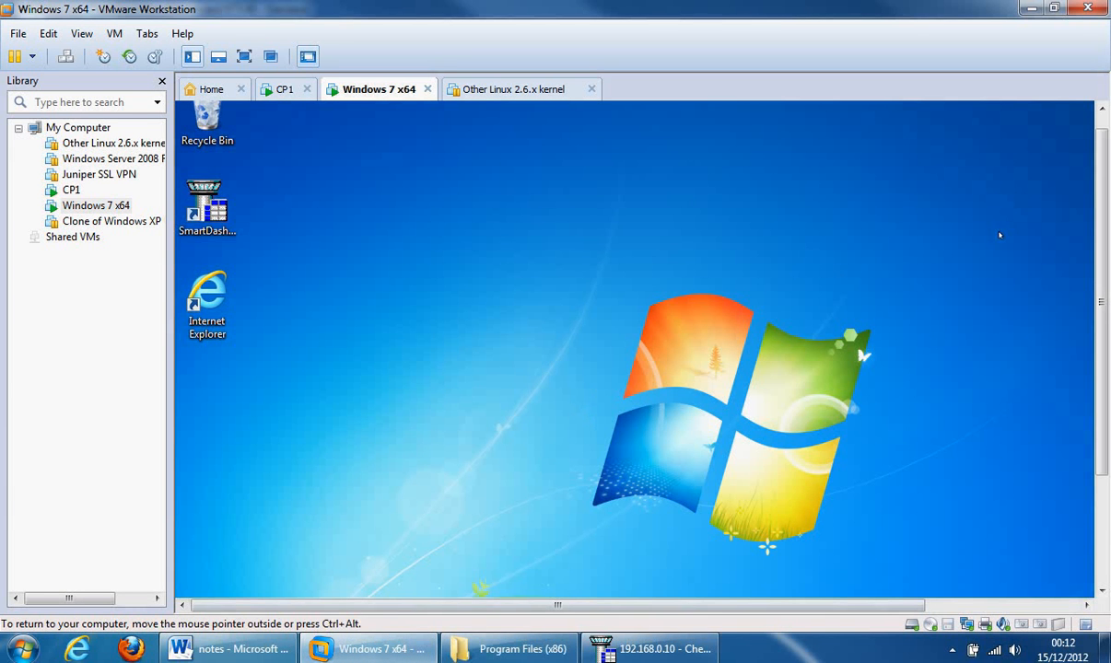
pyautogui.moveTo(1101, 269); pyautogui.dragTo(1102, 391)
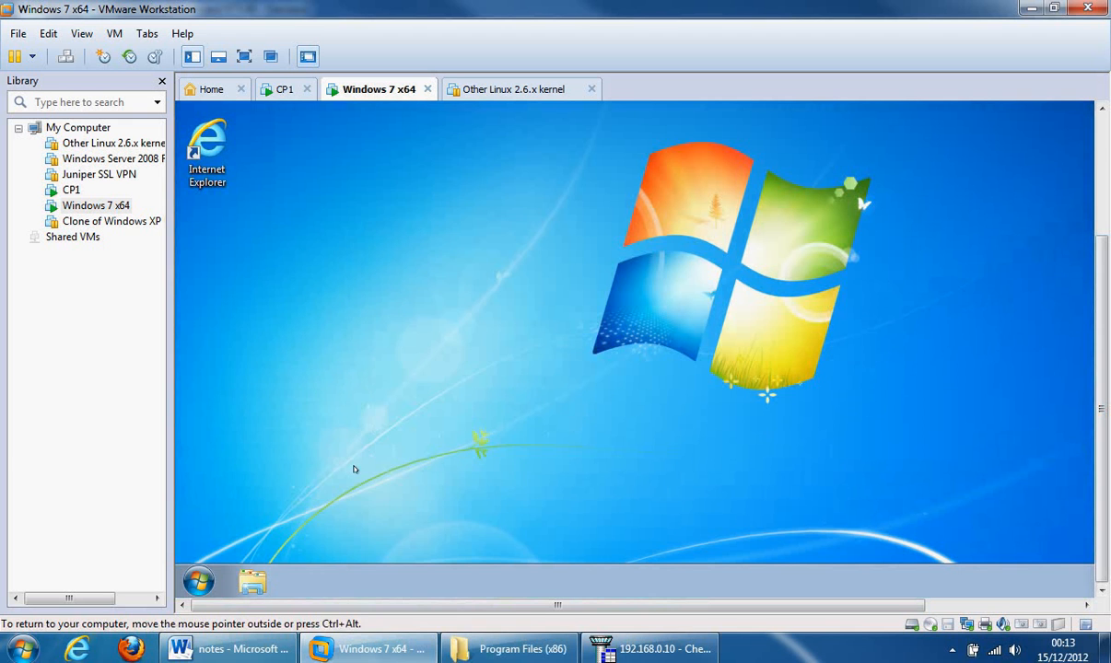
pyautogui.click(198, 580)
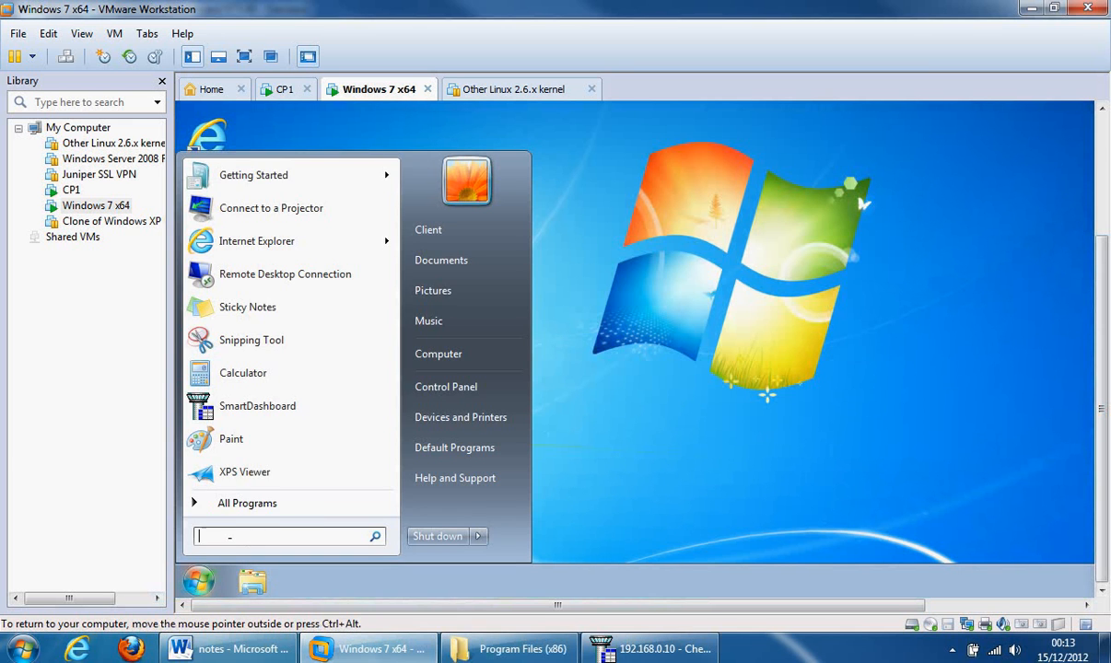
pyautogui.write('cmd')
pyautogui.press('Return')
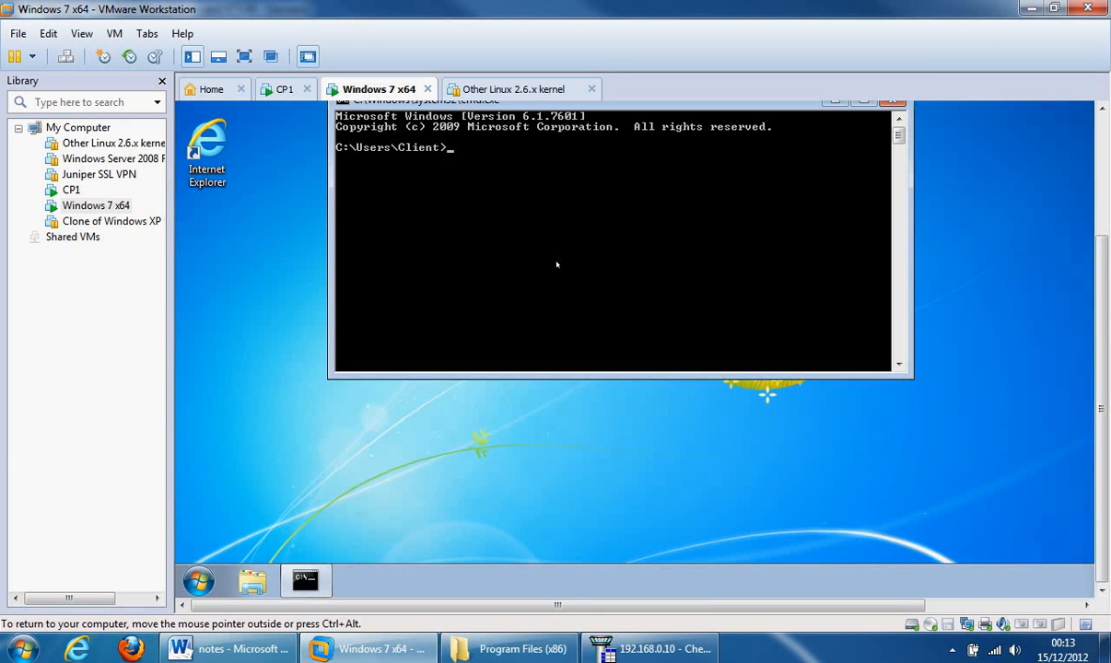
pyautogui.write('ipconfig')
pyautogui.press('Return')
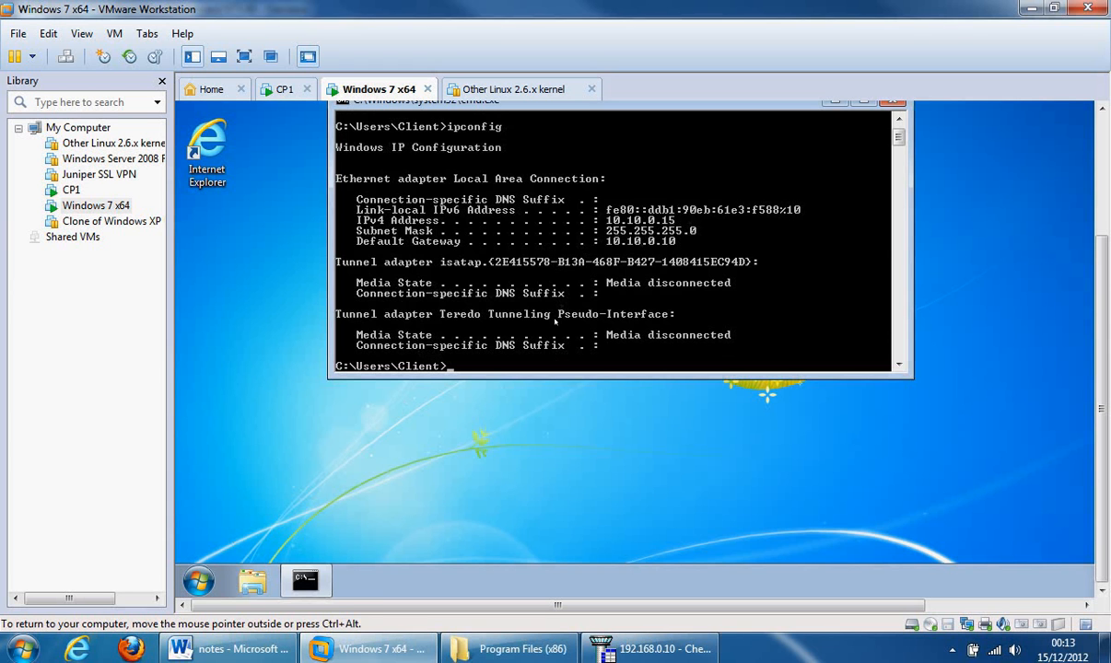
# - Ping the gateway at 10.10.0.10 from the guest command prompt
pyautogui.write('ping 10.10.0.15')
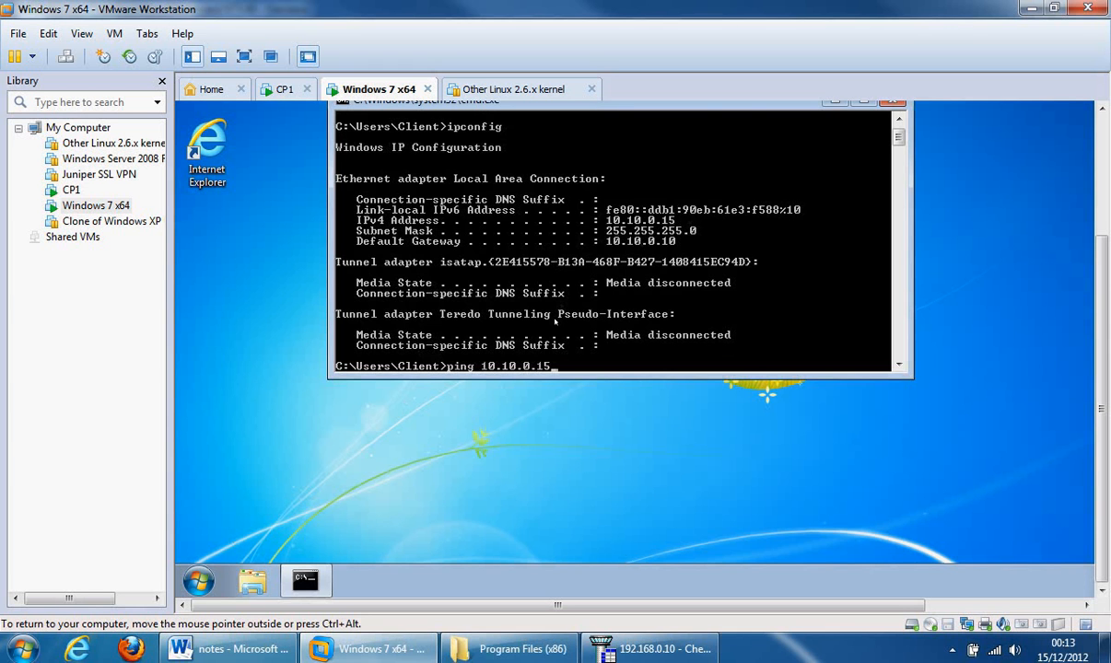
pyautogui.press('BackSpace')
pyautogui.write('0')
pyautogui.press('Return')
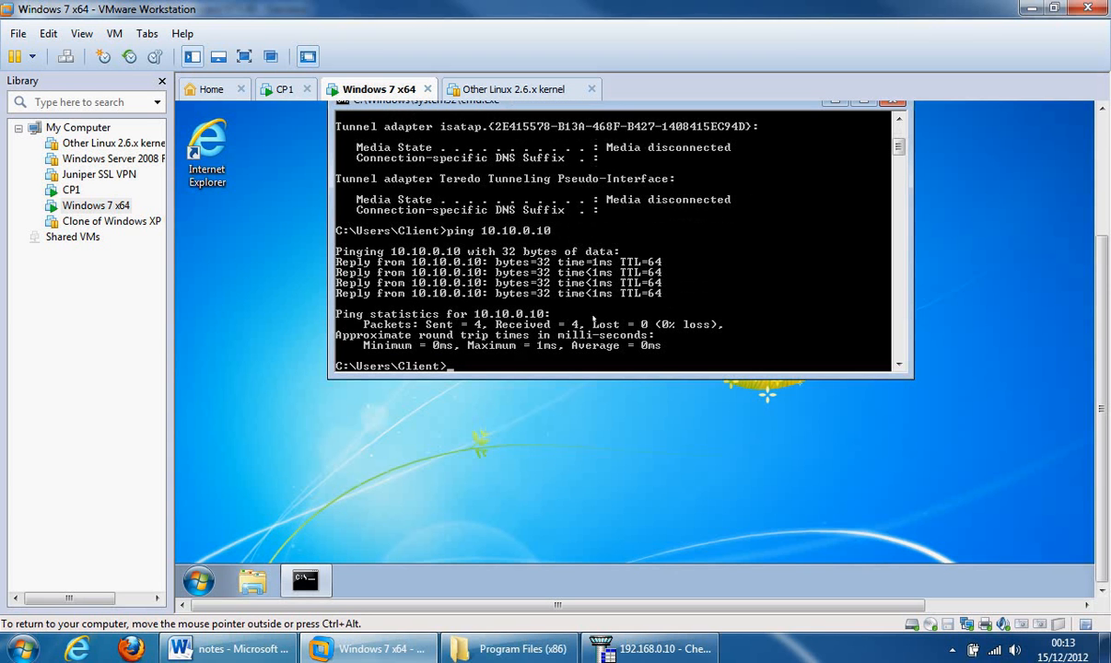
# - Ping 192.168.0.10 and 192.168.0.1, then minimize VMware to return to SmartDashboard
pyautogui.press('Up')
pyautogui.press('BackSpace')
pyautogui.press('BackSpace')
pyautogui.press('BackSpace')
pyautogui.press('BackSpace')
pyautogui.press('BackSpace')
pyautogui.press('BackSpace')
pyautogui.press('BackSpace')
pyautogui.press('BackSpace')
pyautogui.press('BackSpace')
pyautogui.write('92.168.0.10')
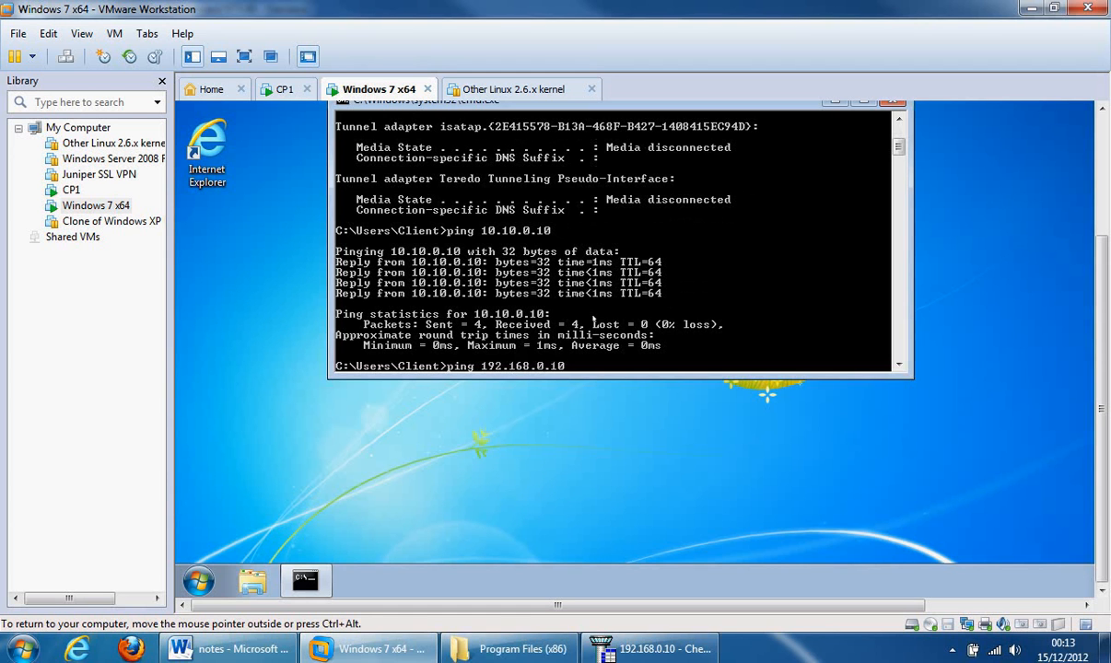
pyautogui.press('Return')
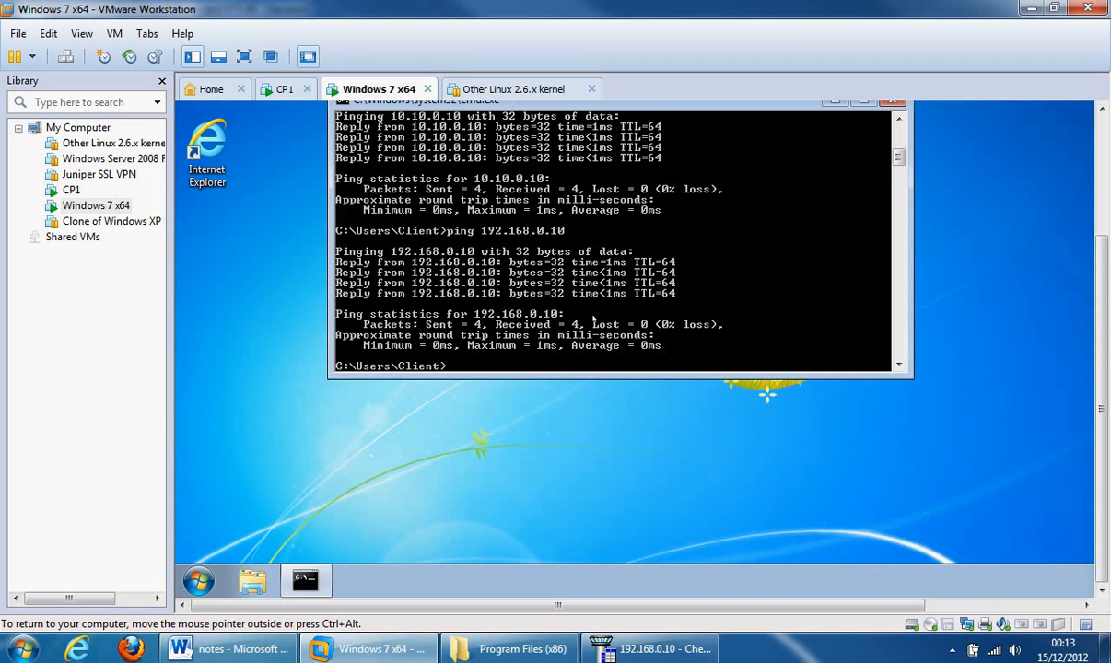
pyautogui.press('Up')
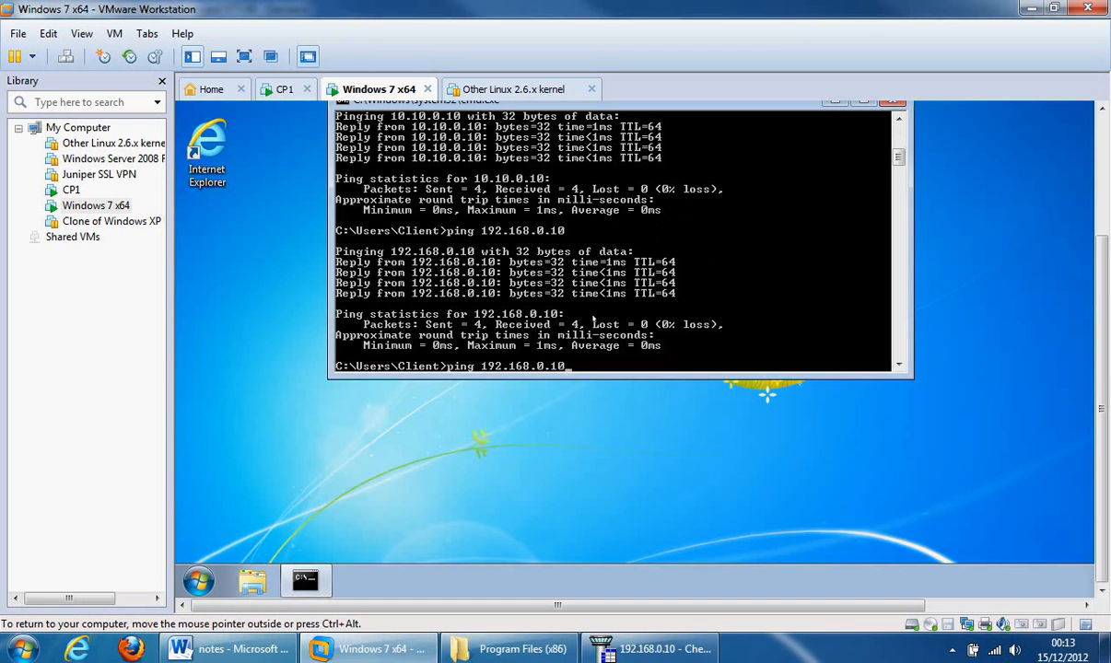
pyautogui.press('BackSpace')
pyautogui.press('Return')
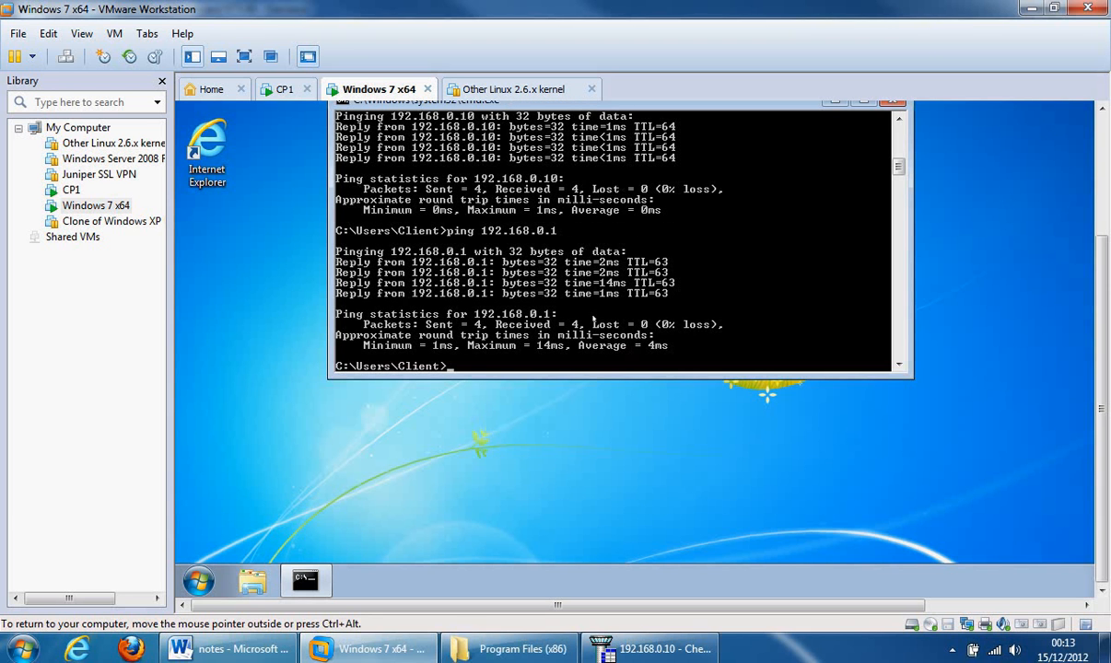
pyautogui.click(378, 652)
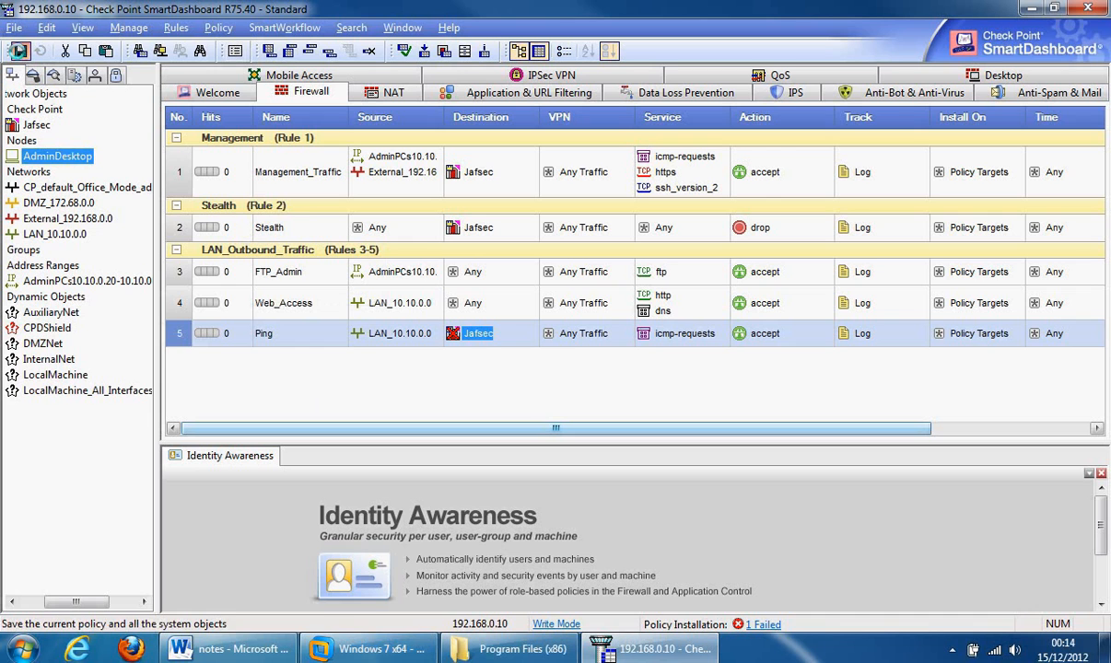
# - Save the rule base and install the policy on Jafsec until it completes successfully
pyautogui.click(20, 51)
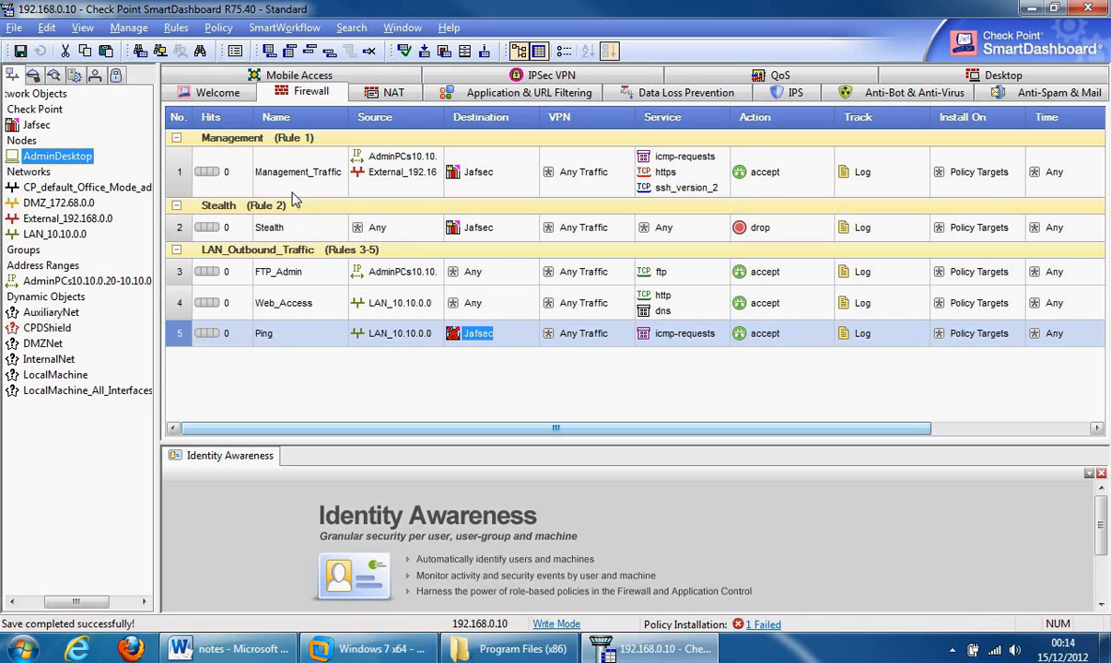
pyautogui.click(216, 28)
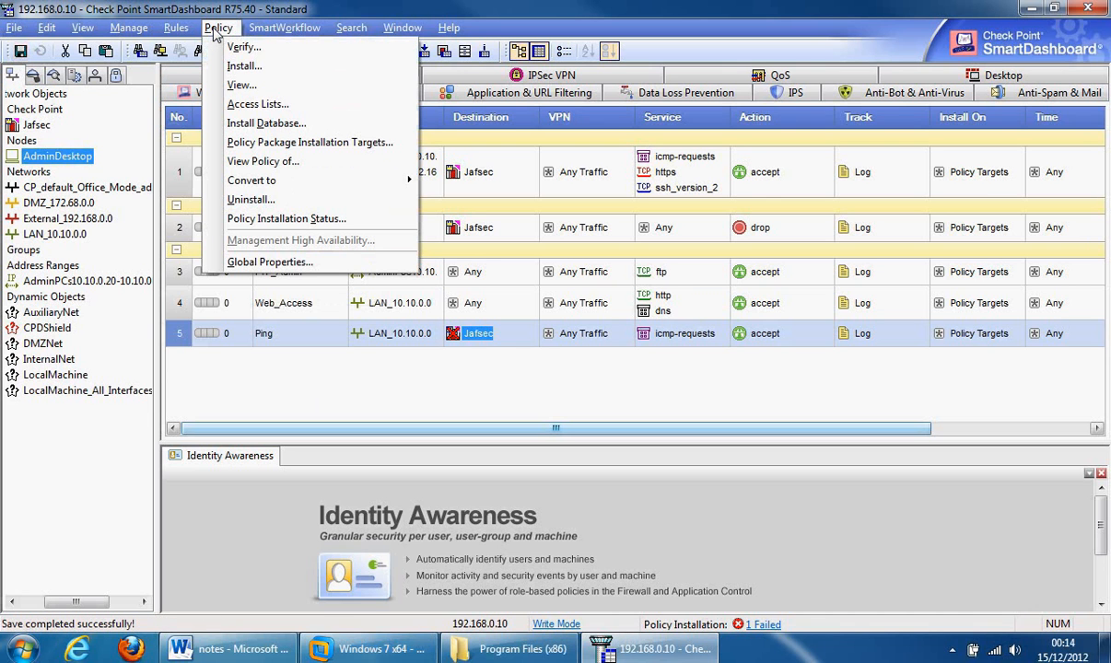
pyautogui.click(244, 66)
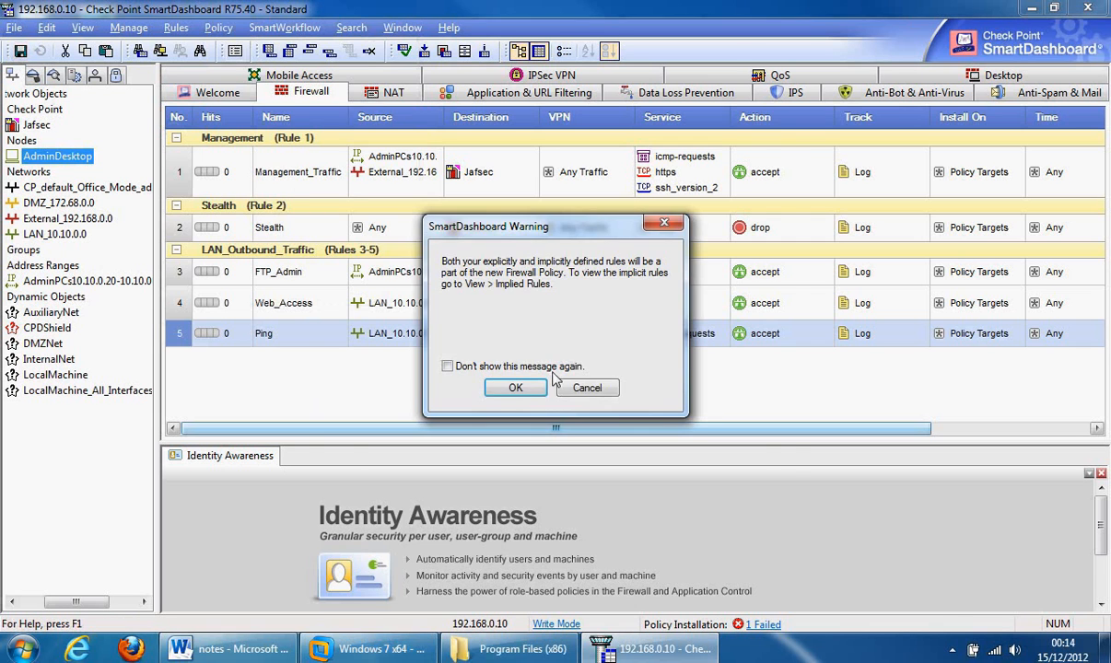
pyautogui.click(540, 386)
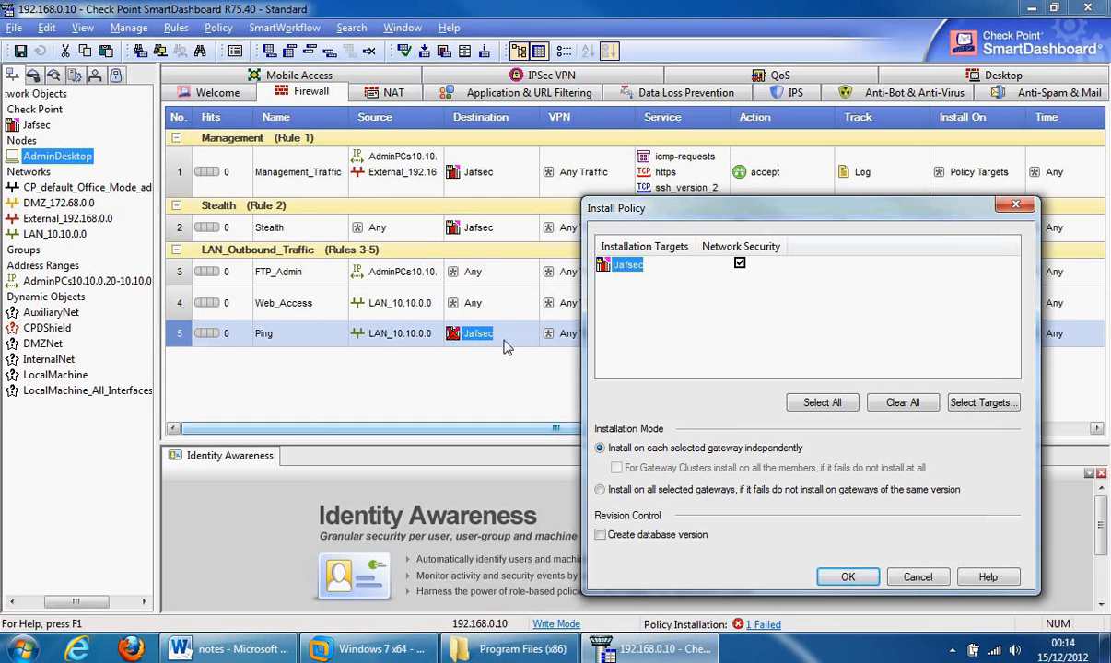
pyautogui.click(834, 581)
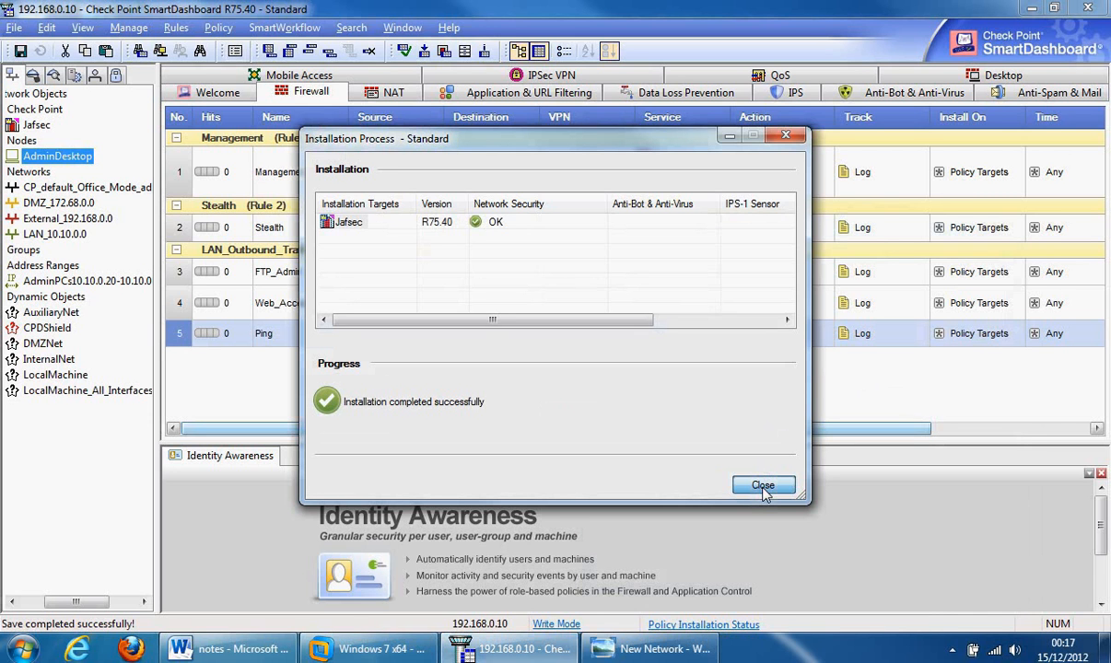
pyautogui.click(764, 488)
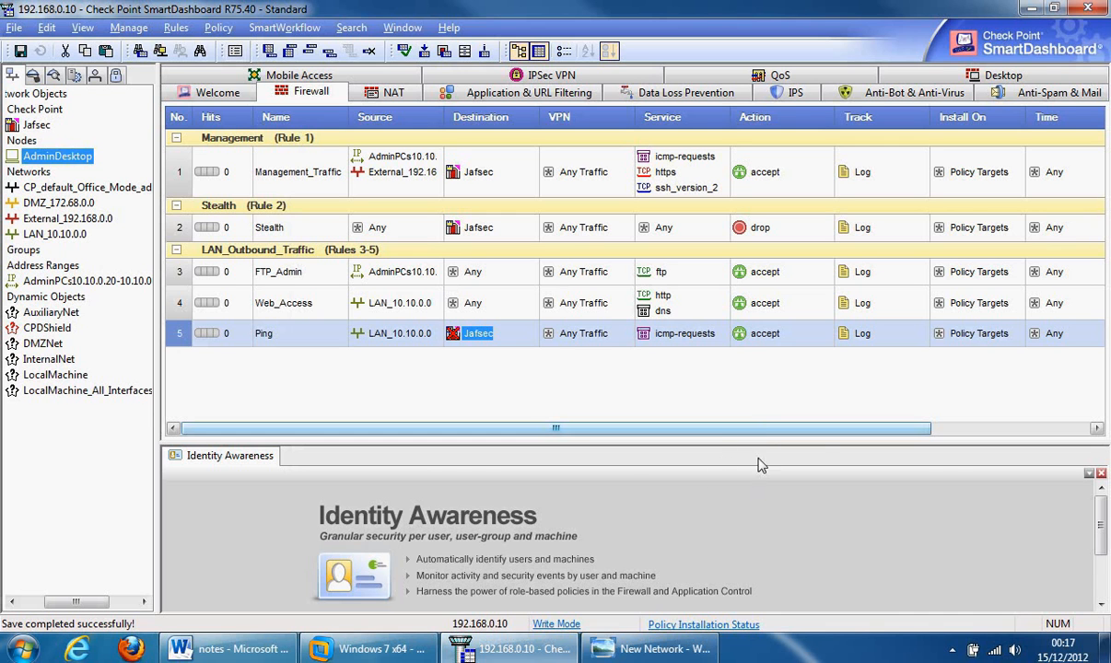
# - View the New Network topology diagram in Photo Viewer, then go back to the Windows 7 x64 VM
pyautogui.moveTo(652, 650)
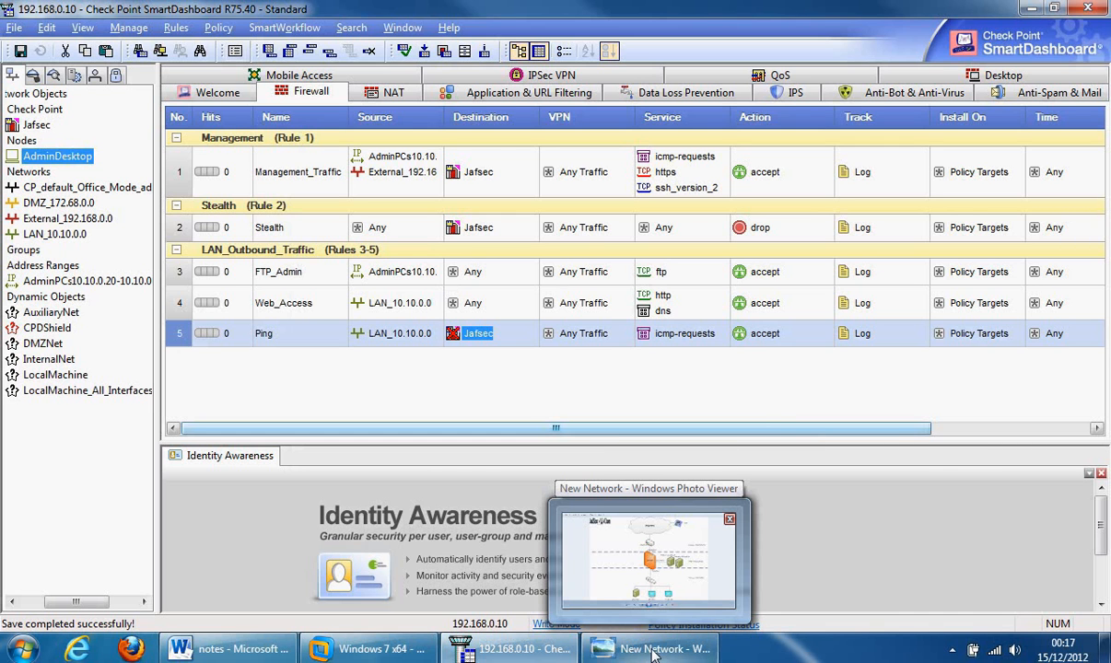
pyautogui.click(652, 651)
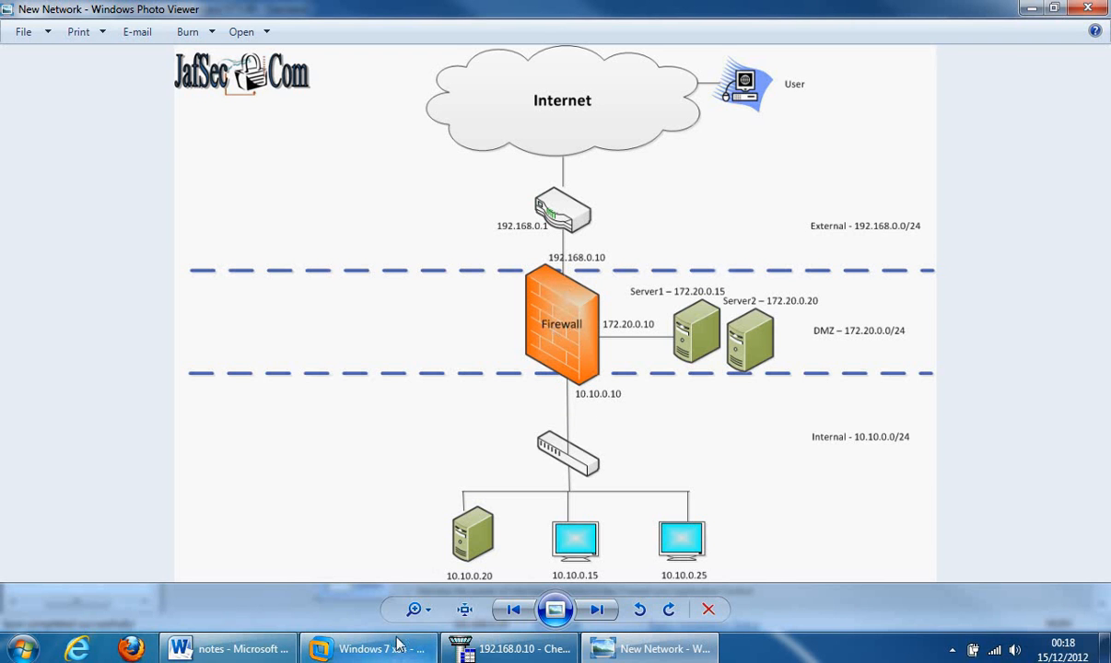
pyautogui.click(364, 650)
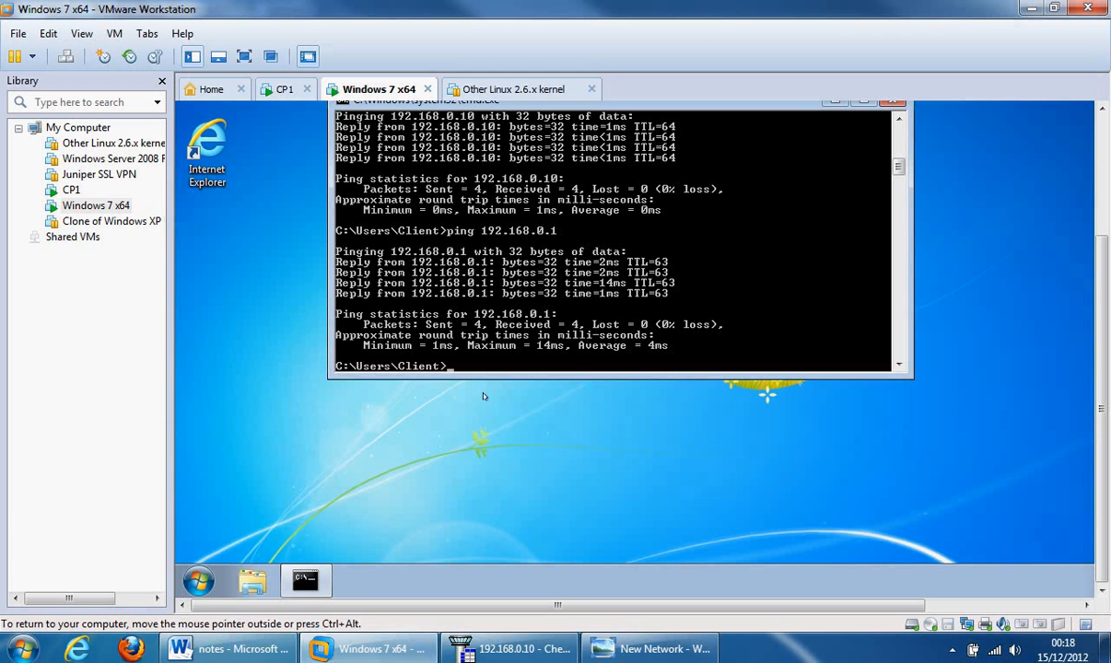
# - Rerun ping 192.168.0.1 to confirm the guest still gets replies
pyautogui.scroll(3, 1083, 282)
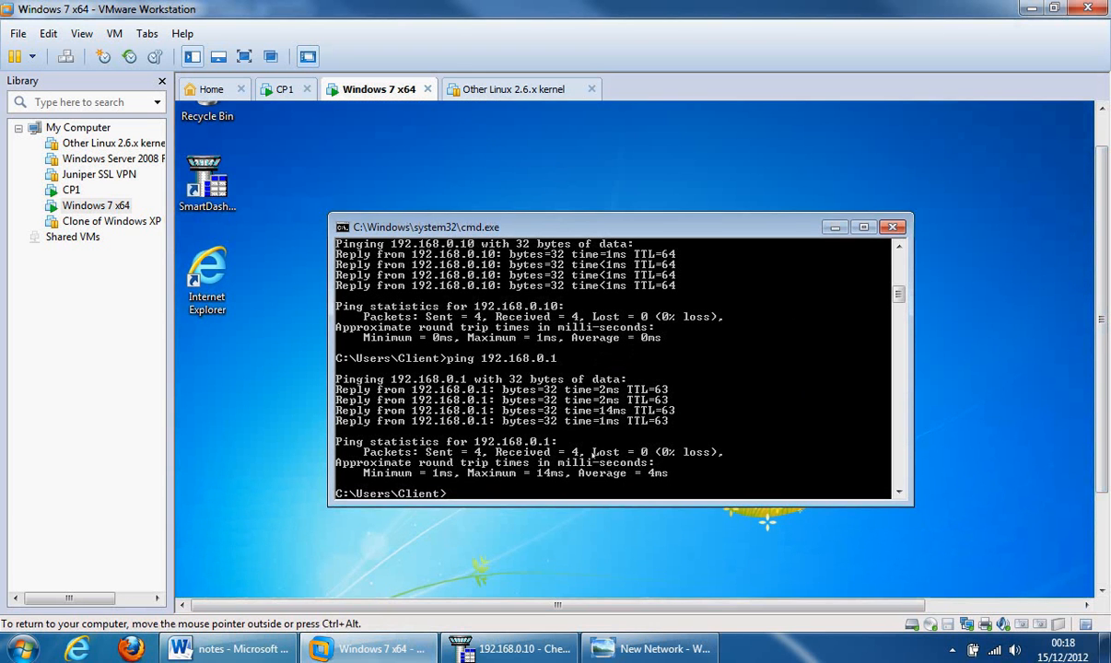
pyautogui.press('Up')
pyautogui.press('Return')
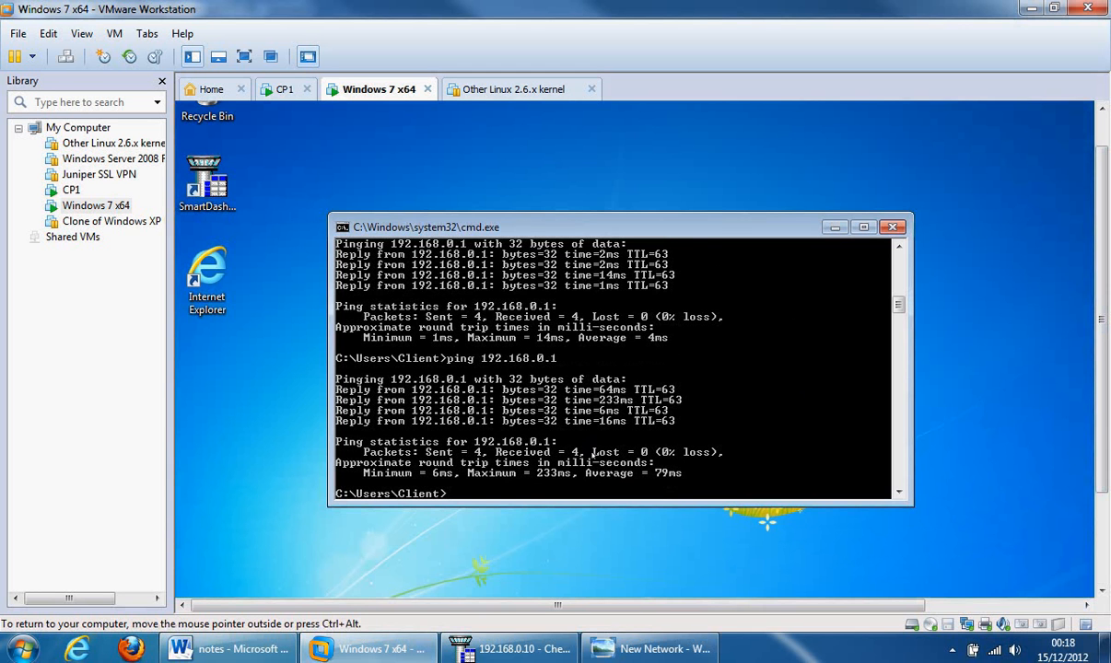
# - Ping 192.168.0.10 and 10.10.0.10, stopping each once it times out
pyautogui.press('Up')
pyautogui.write('0')
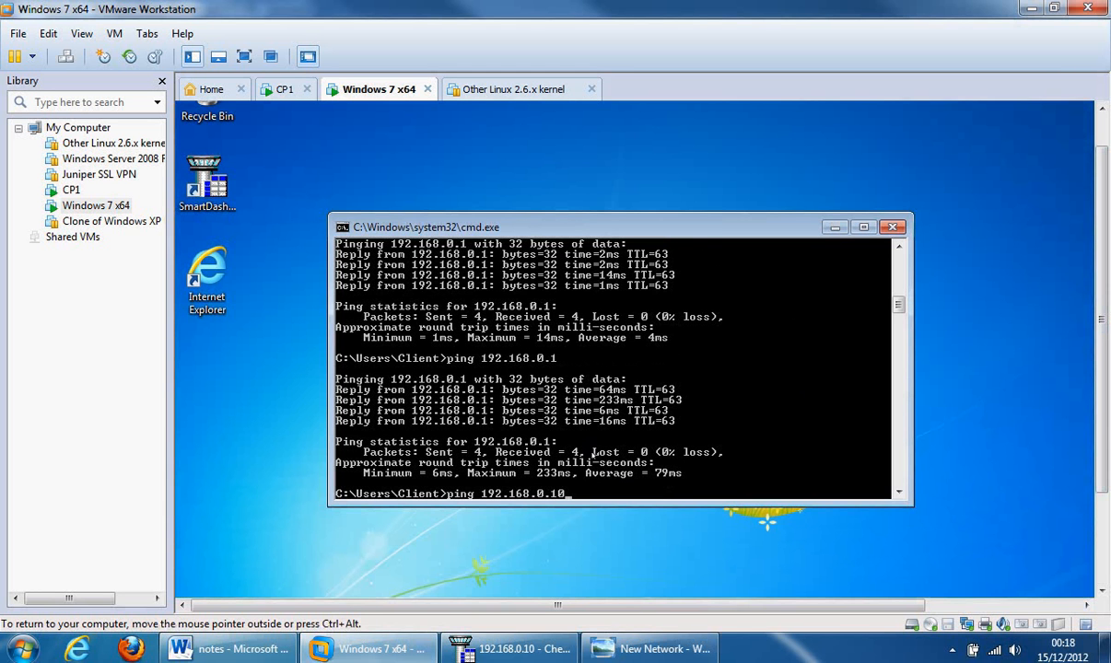
pyautogui.press('Return')
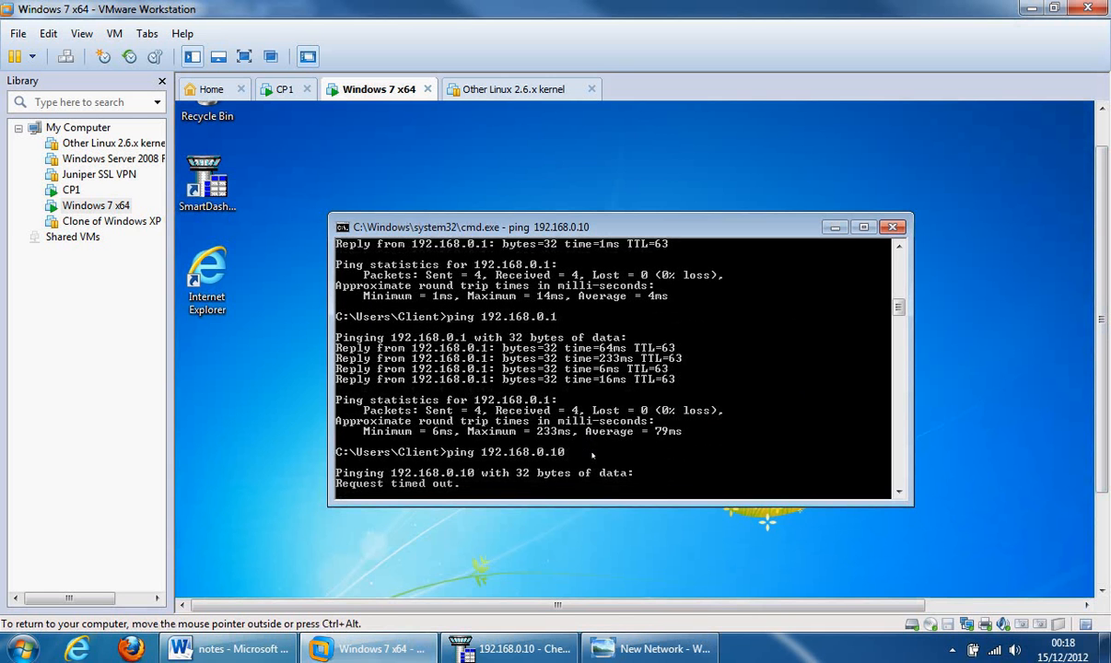
pyautogui.hotkey('ctrl', 'c')
pyautogui.write('ping 10.10.0.10')
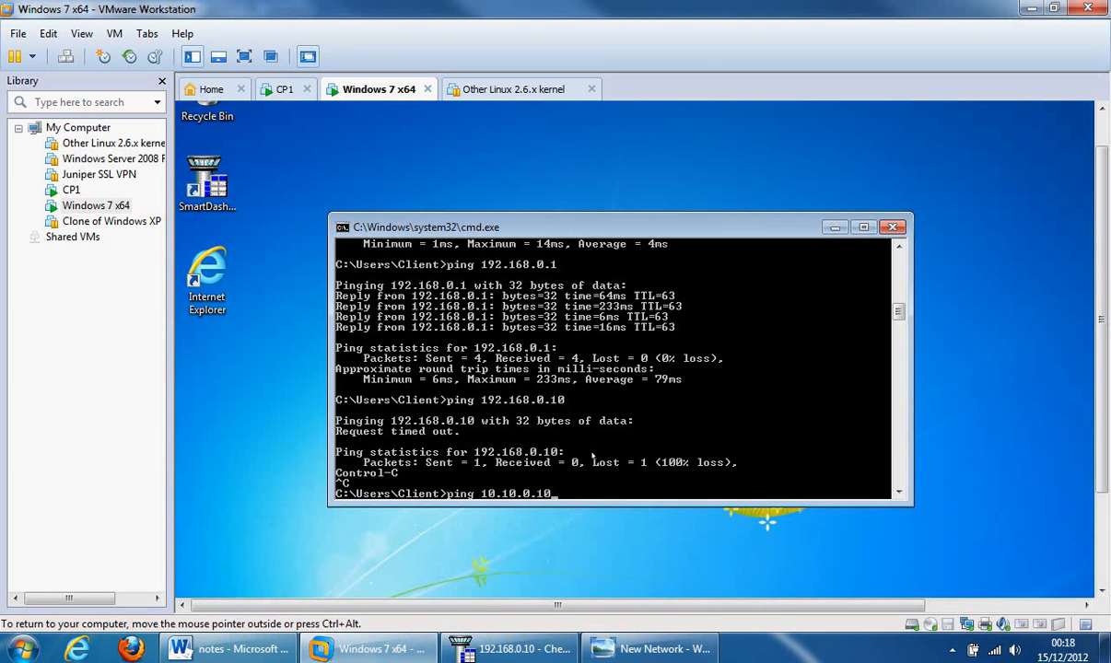
pyautogui.press('Return')
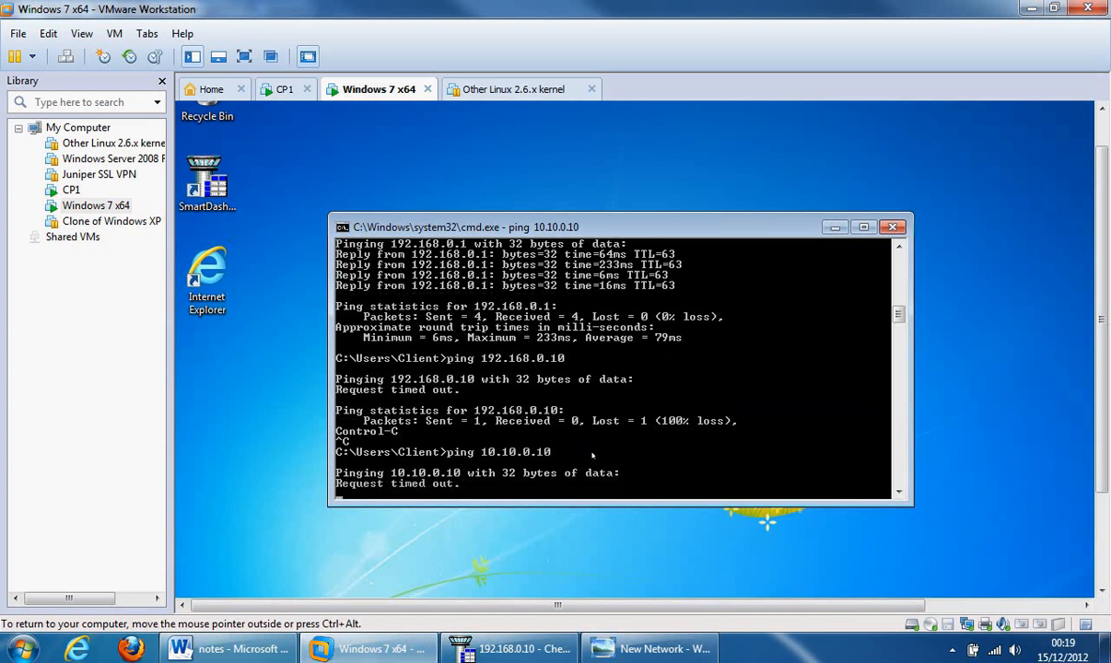
pyautogui.hotkey('ctrl', 'c')
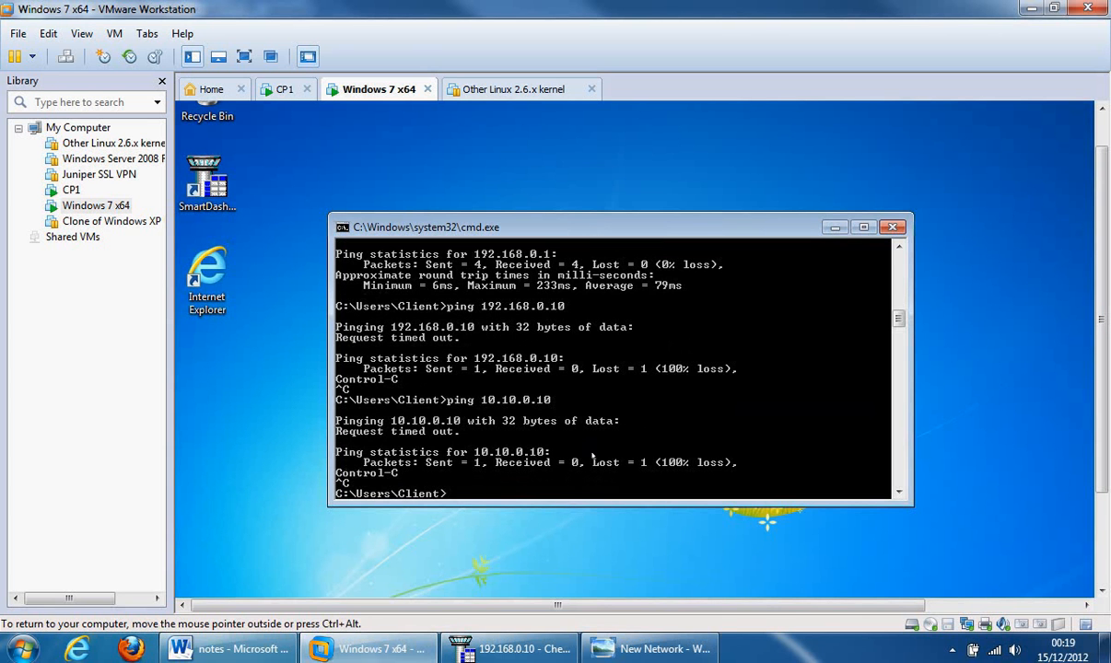
pyautogui.click(474, 650)
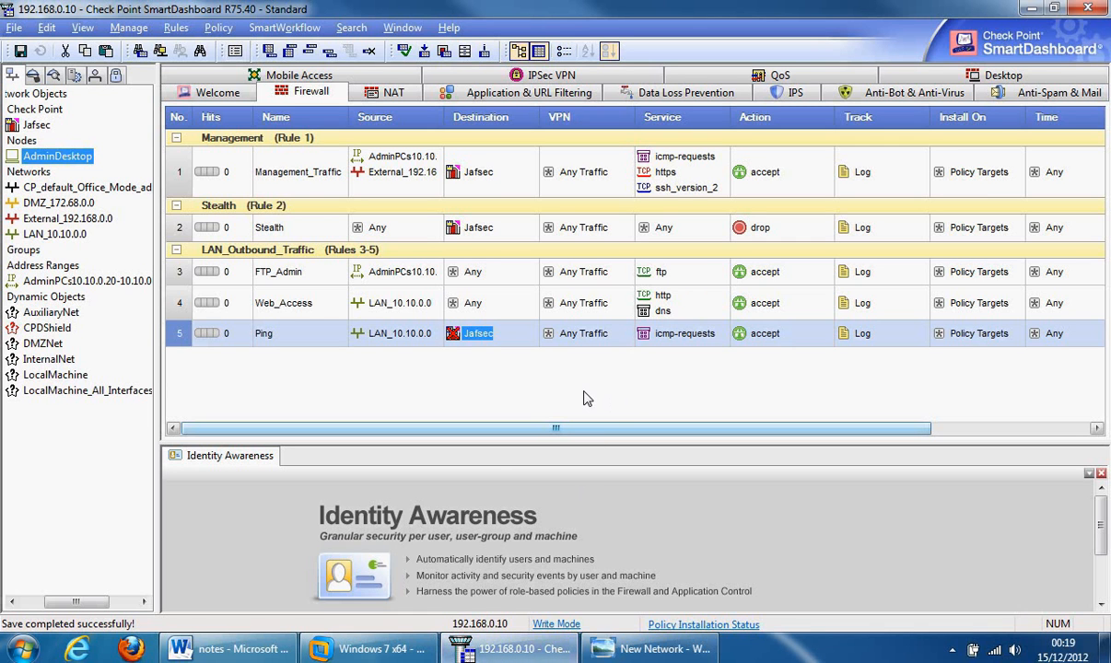
# - Insert a section title named DMZ_Inbound_Traffic at rule 5 in the firewall rule base
pyautogui.rightClick(184, 340)
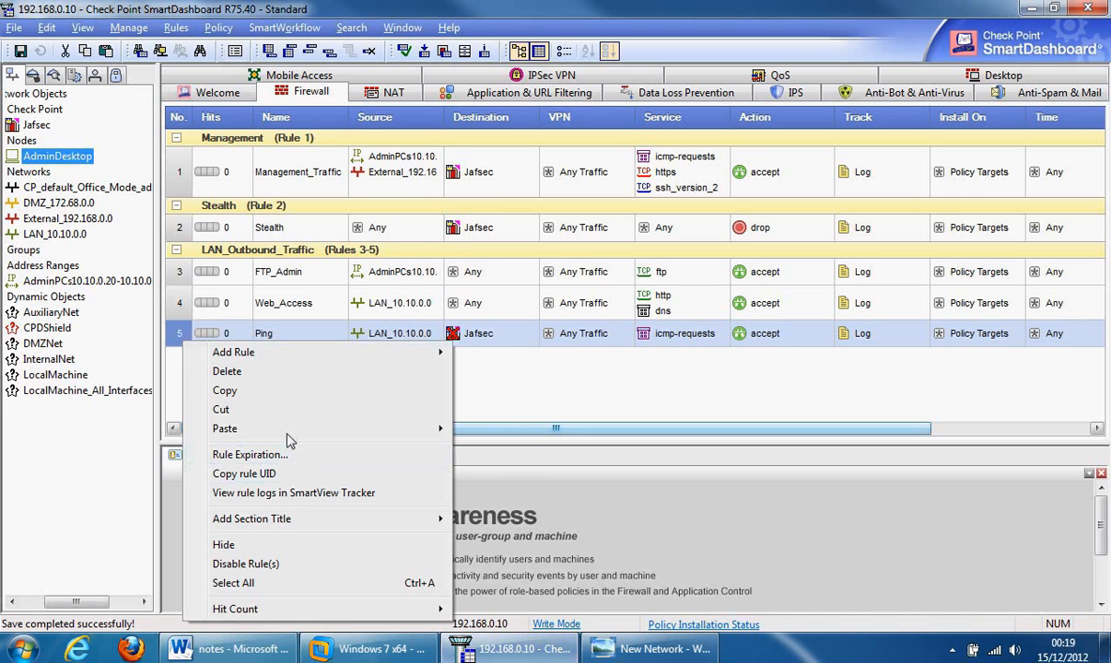
pyautogui.moveTo(426, 519)
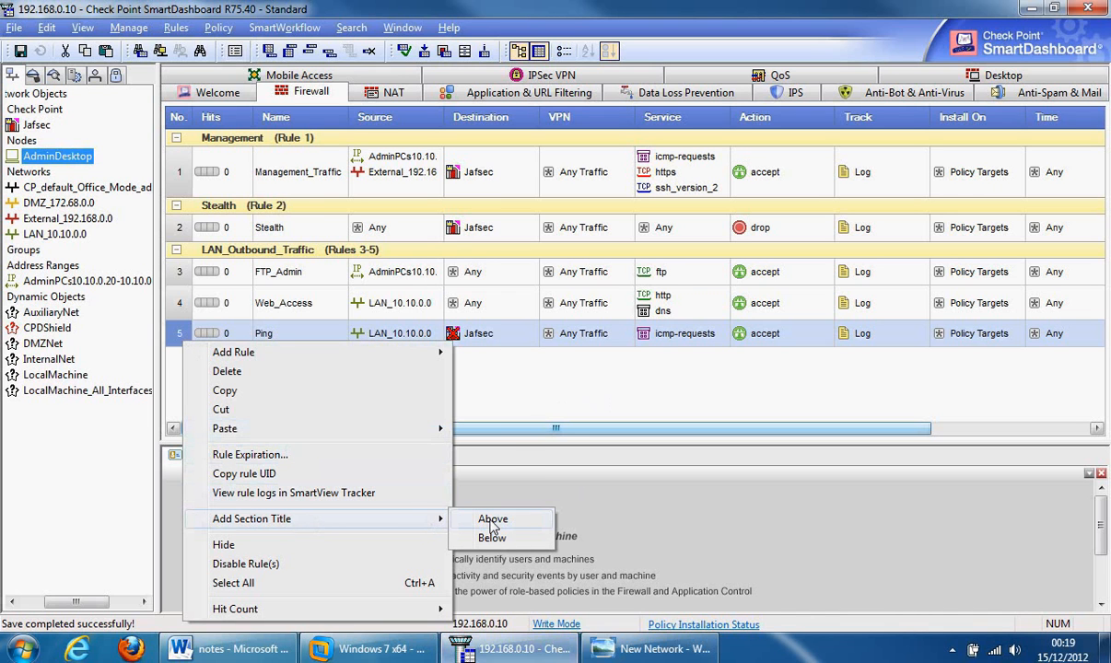
pyautogui.click(477, 534)
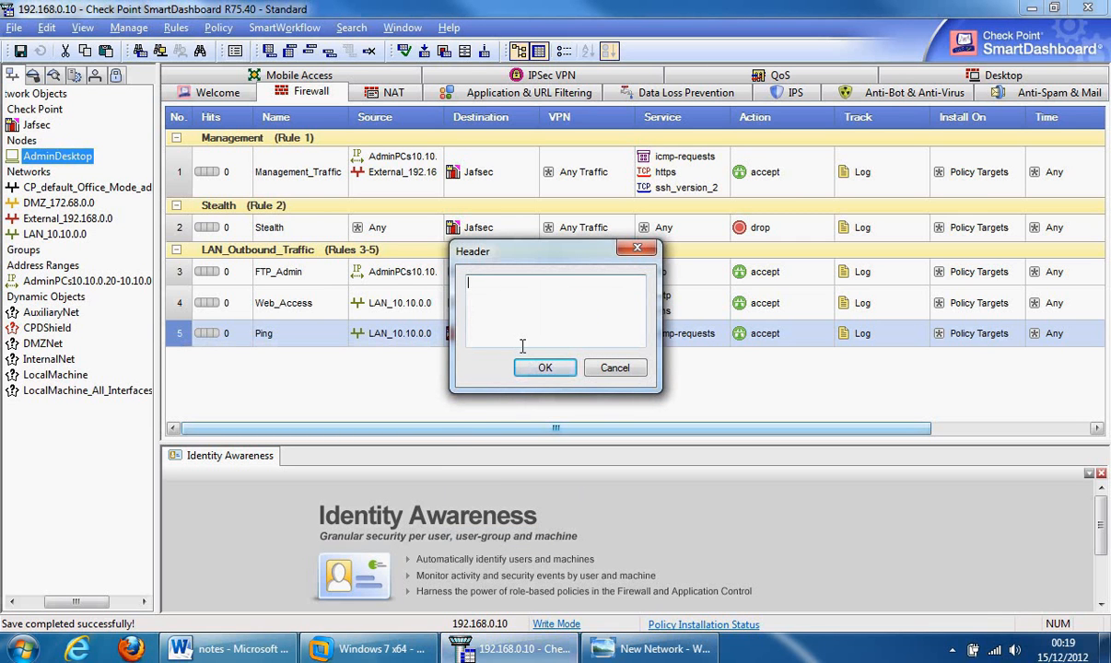
pyautogui.write('DMZ_Inbound_Traffic')
pyautogui.click(530, 368)
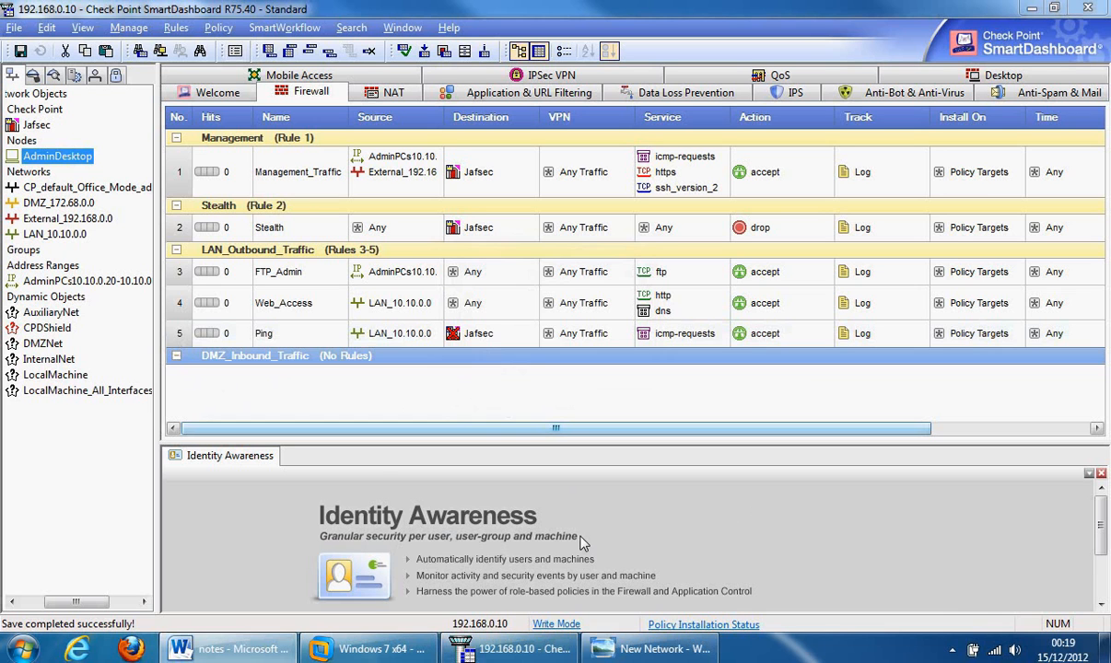
pyautogui.rightClick(199, 337)
# - Add a new rule 6 below Ping, headed by a 'Drop Noisy Traffic' section title
pyautogui.moveTo(241, 350)
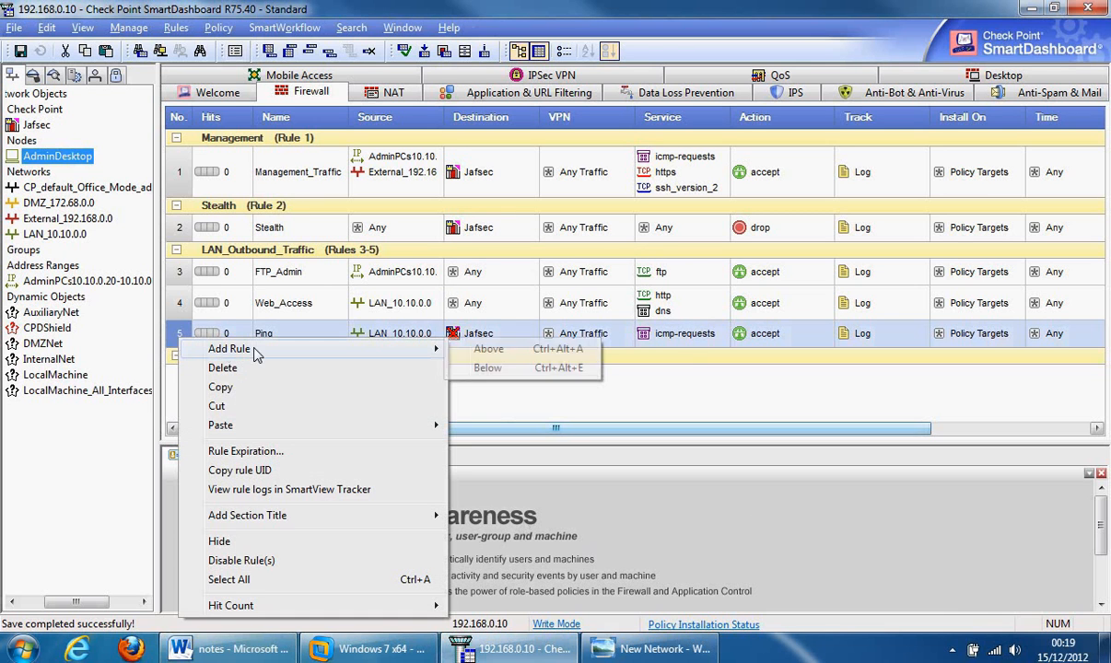
pyautogui.click(523, 368)
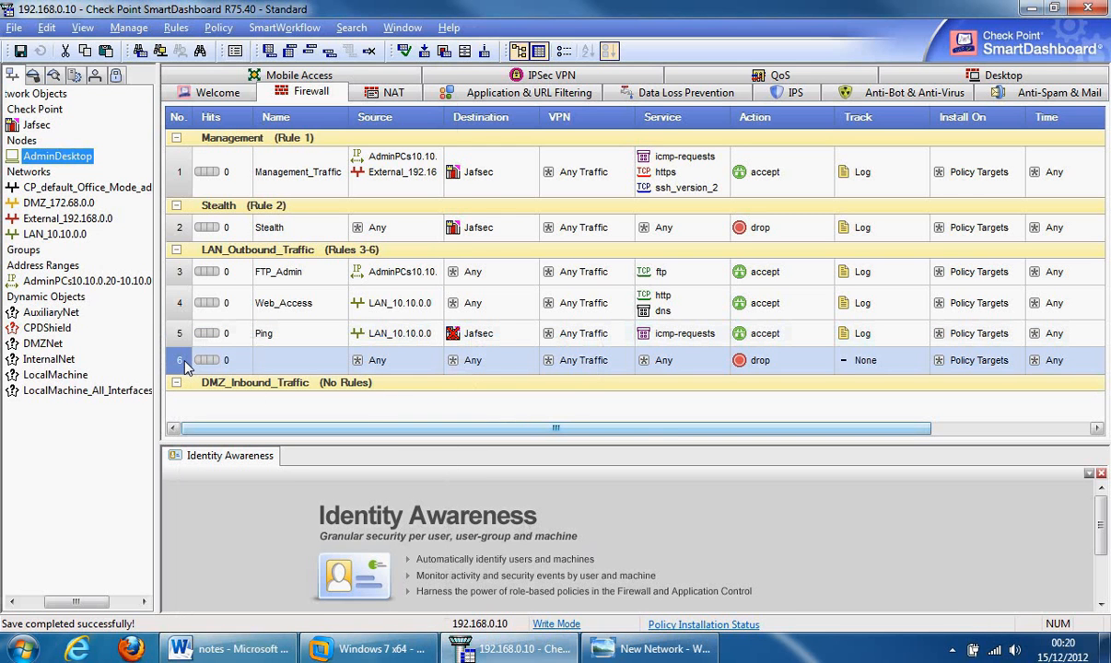
pyautogui.rightClick(173, 339)
pyautogui.moveTo(327, 260)
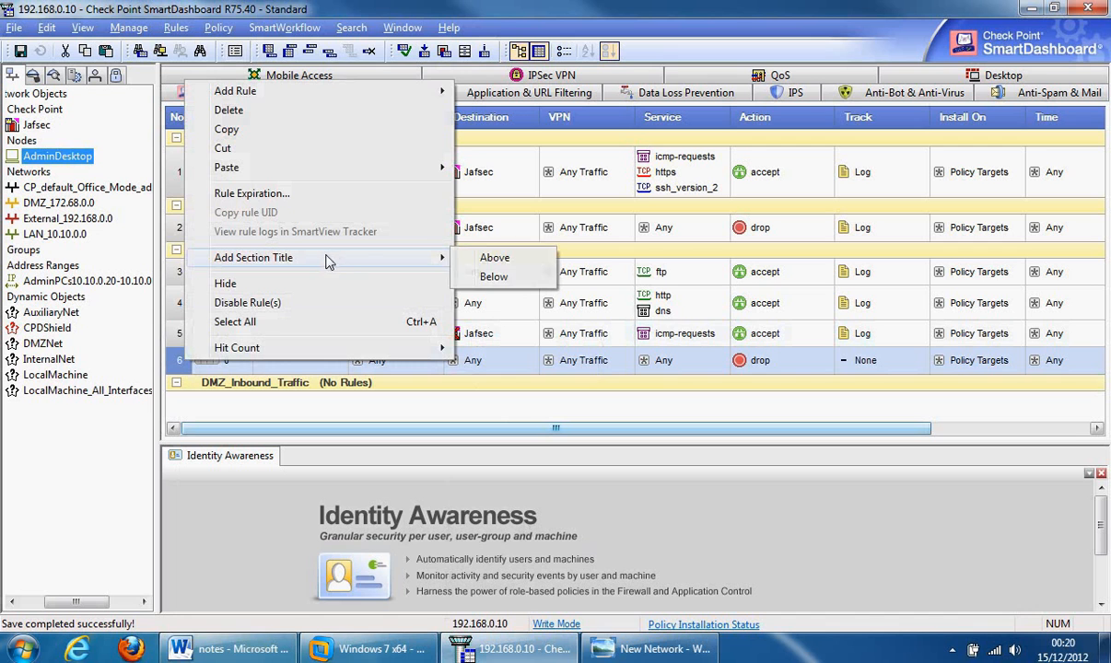
pyautogui.click(506, 261)
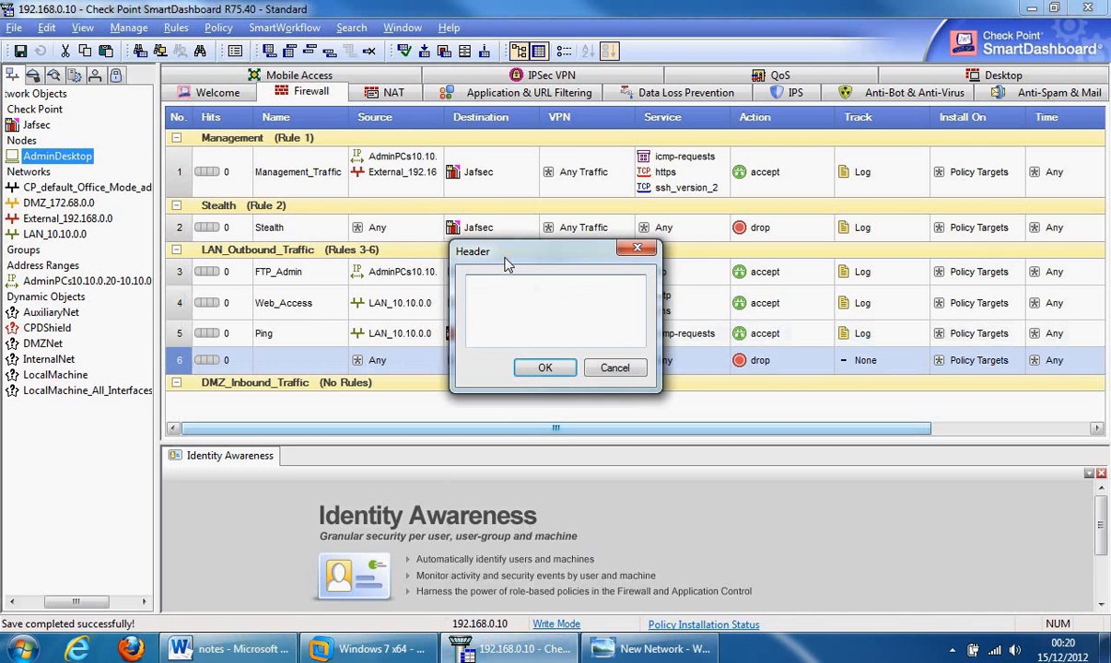
pyautogui.write('Drop Noisy Traffic')
pyautogui.click(544, 369)
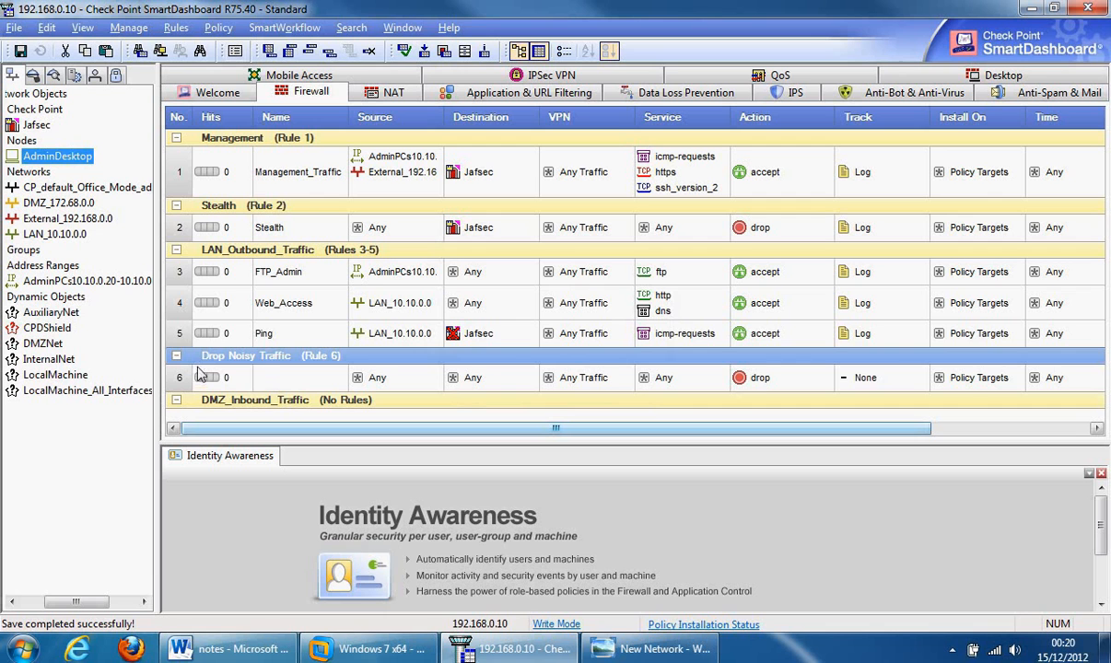
# - Name rule 6 'Drop Noisy Traffic'
pyautogui.doubleClick(269, 374)
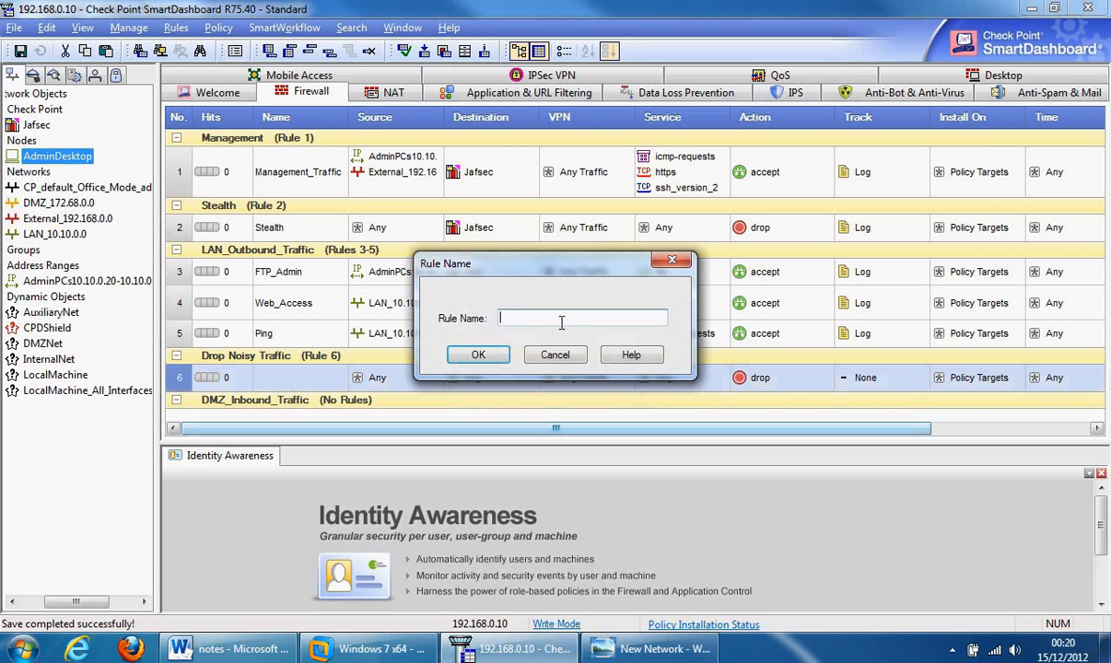
pyautogui.write('Drop Noisy Traffic')
pyautogui.click(478, 355)
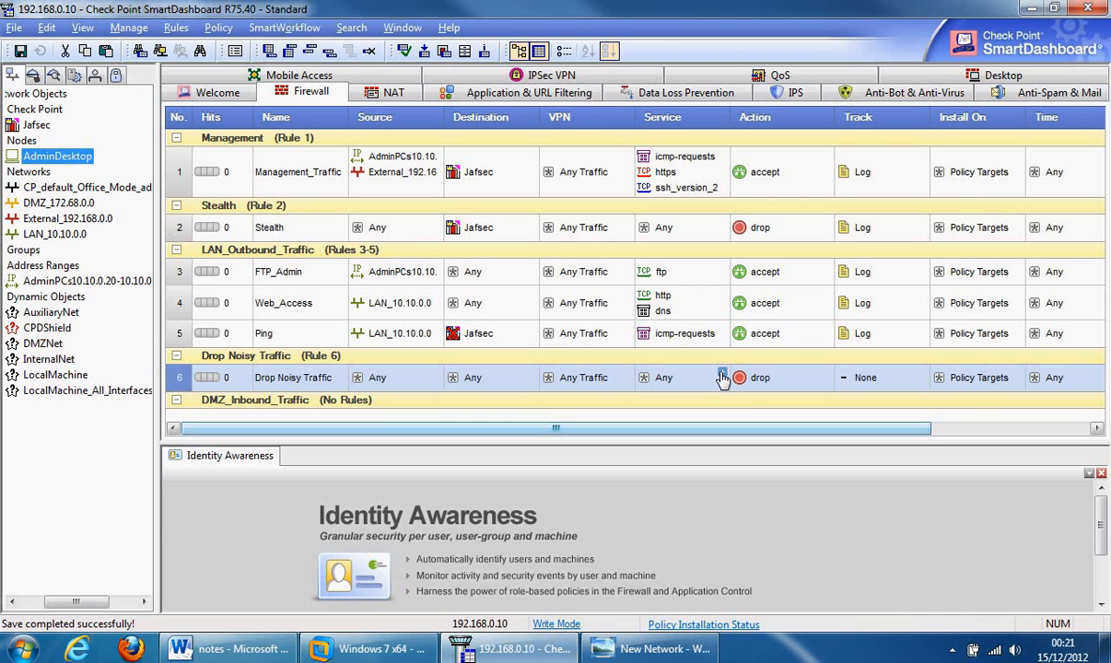
# - Set rule 6's service to the UDP bootp service instead of Any
pyautogui.click(724, 377)
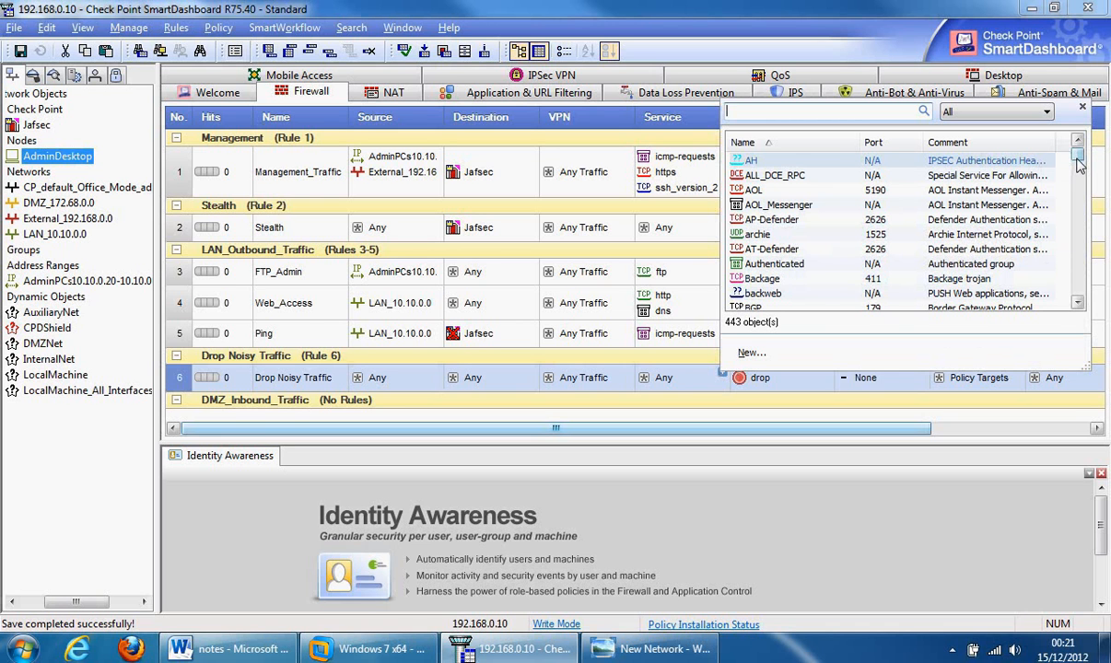
pyautogui.scroll(-2, 1079, 163)
pyautogui.moveTo(1079, 163)
pyautogui.mouseDown()
pyautogui.moveTo(1079, 214)
pyautogui.moveTo(1084, 160)
pyautogui.mouseUp()
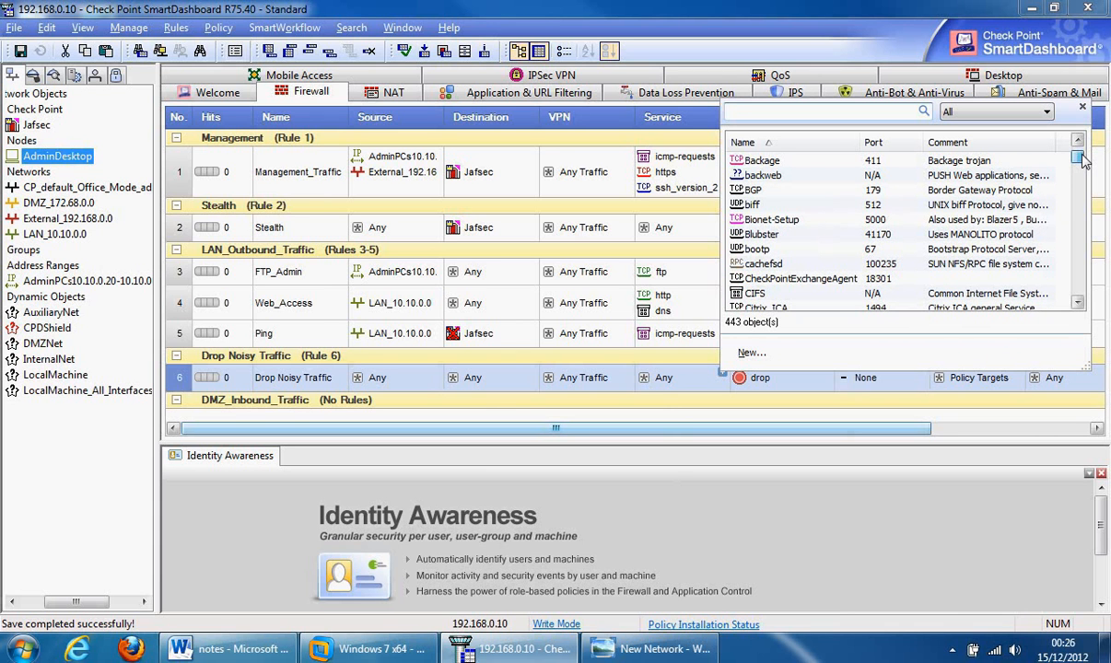
pyautogui.doubleClick(758, 250)
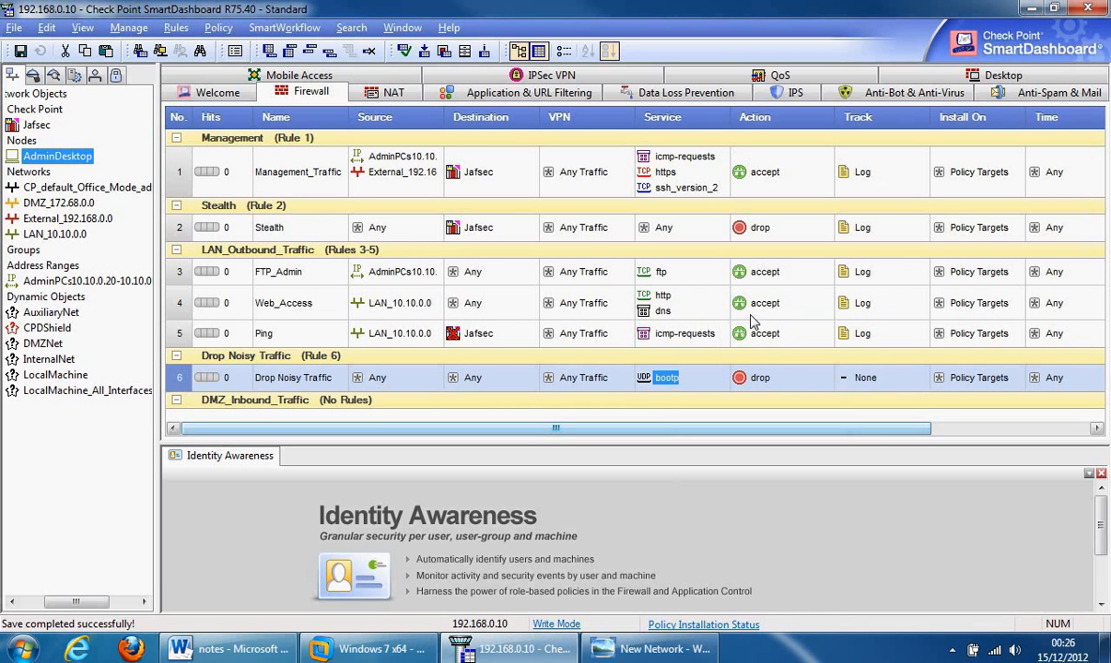
pyautogui.click(33, 77)
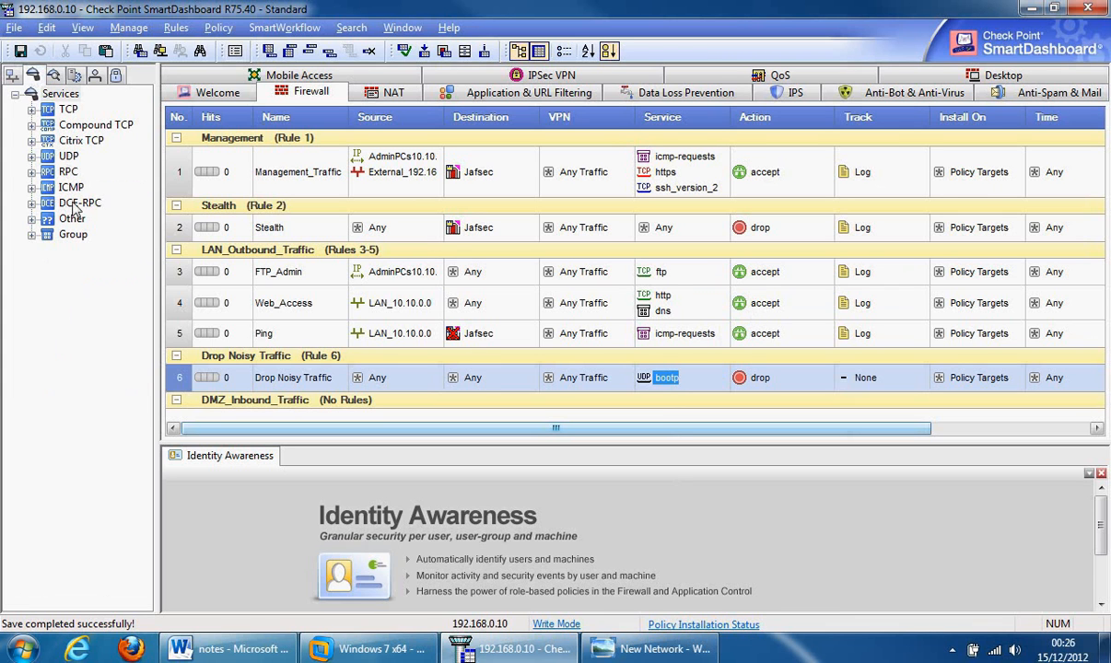
pyautogui.click(12, 75)
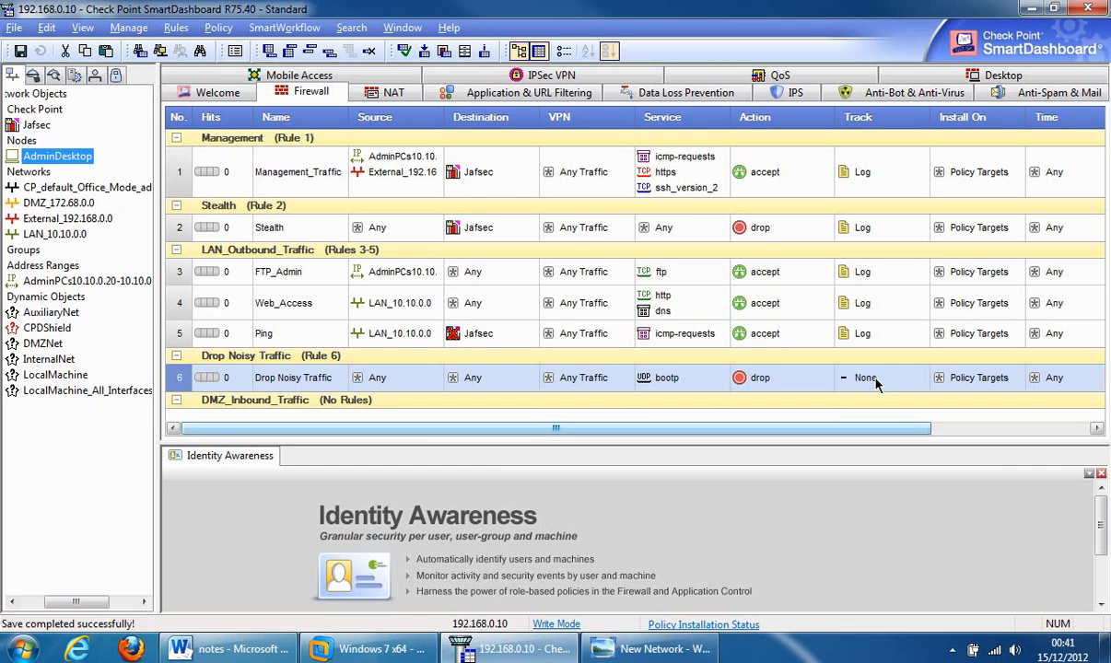
# - Delete the empty DMZ_Inbound_Traffic section header and confirm with Yes
pyautogui.rightClick(184, 409)
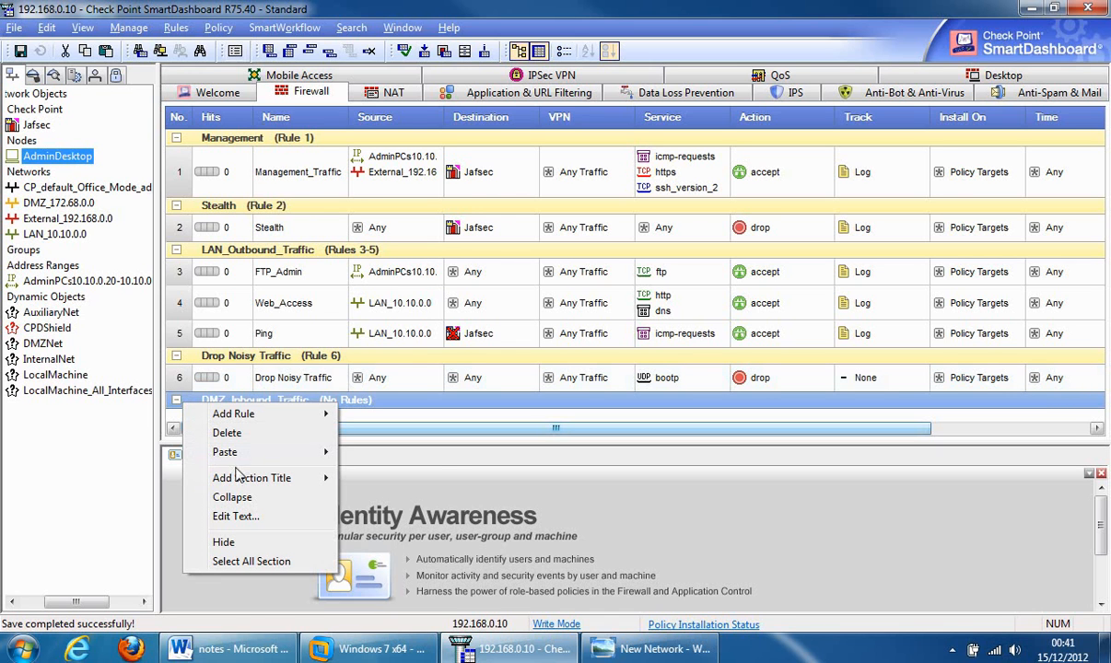
pyautogui.moveTo(267, 478)
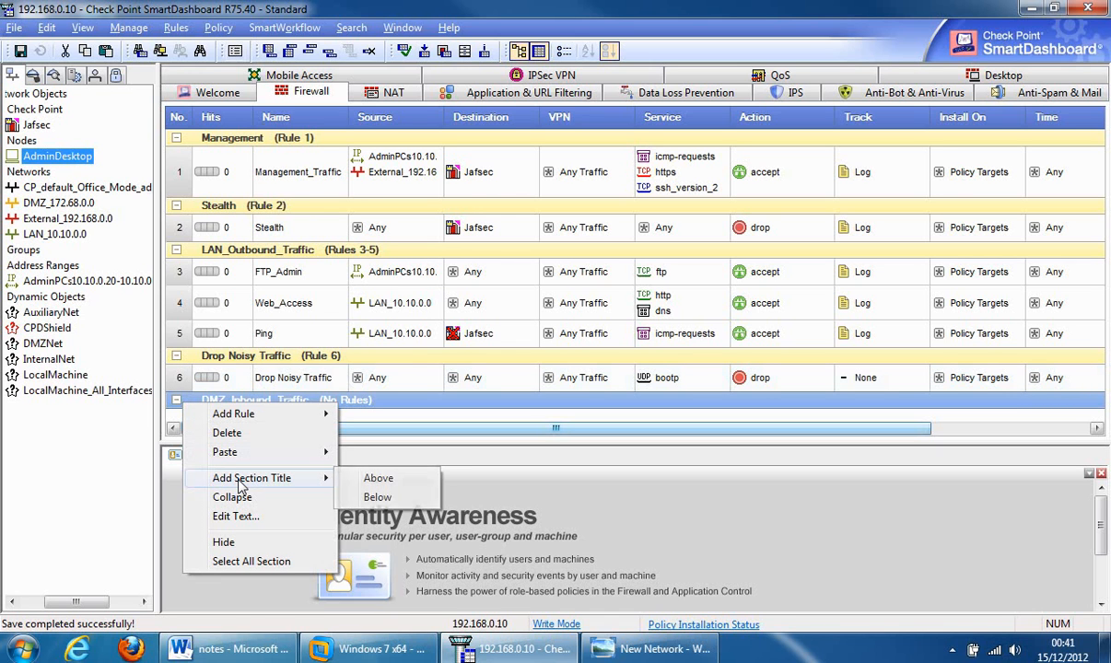
pyautogui.click(268, 433)
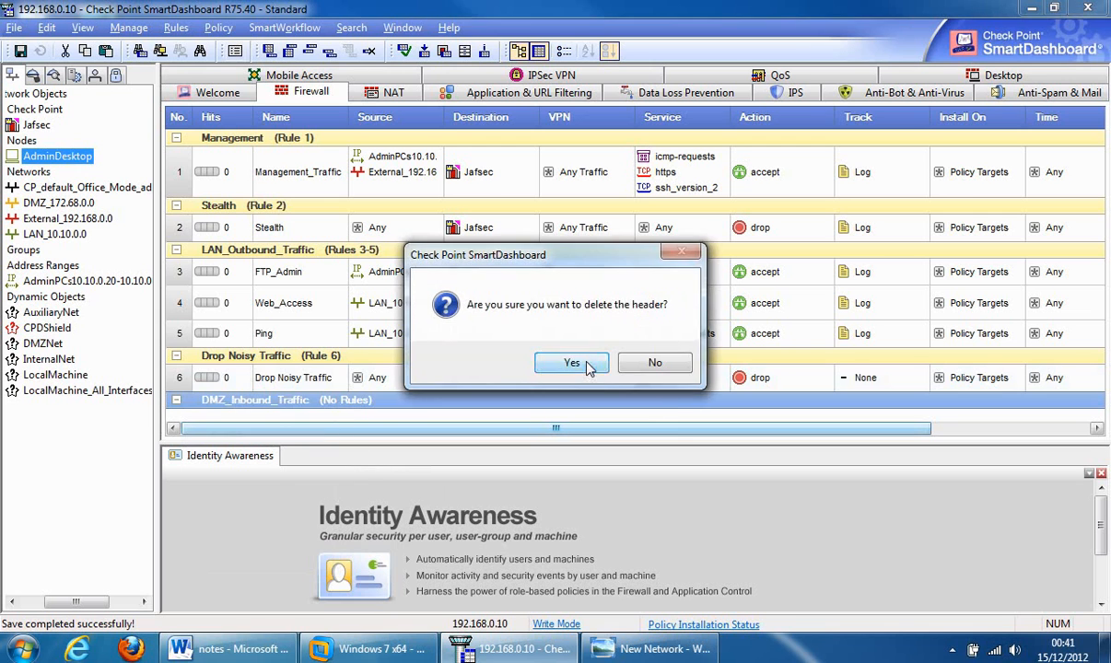
pyautogui.click(571, 360)
pyautogui.rightClick(195, 380)
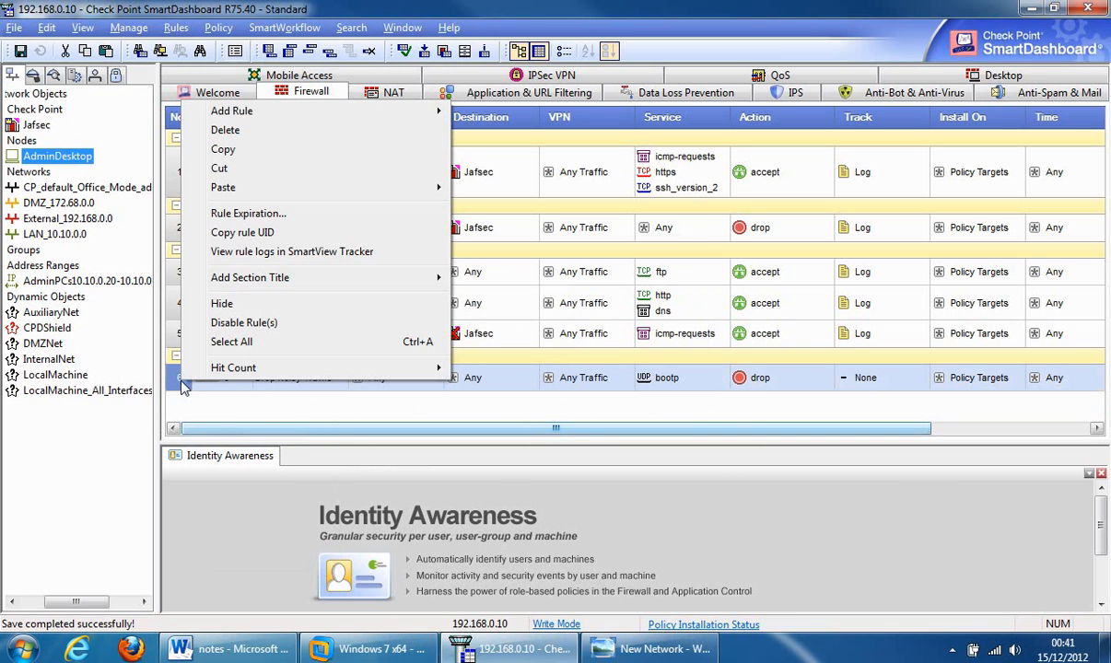
# - Add rule 7 below rule 6 and name it 'Deny All'
pyautogui.moveTo(399, 109)
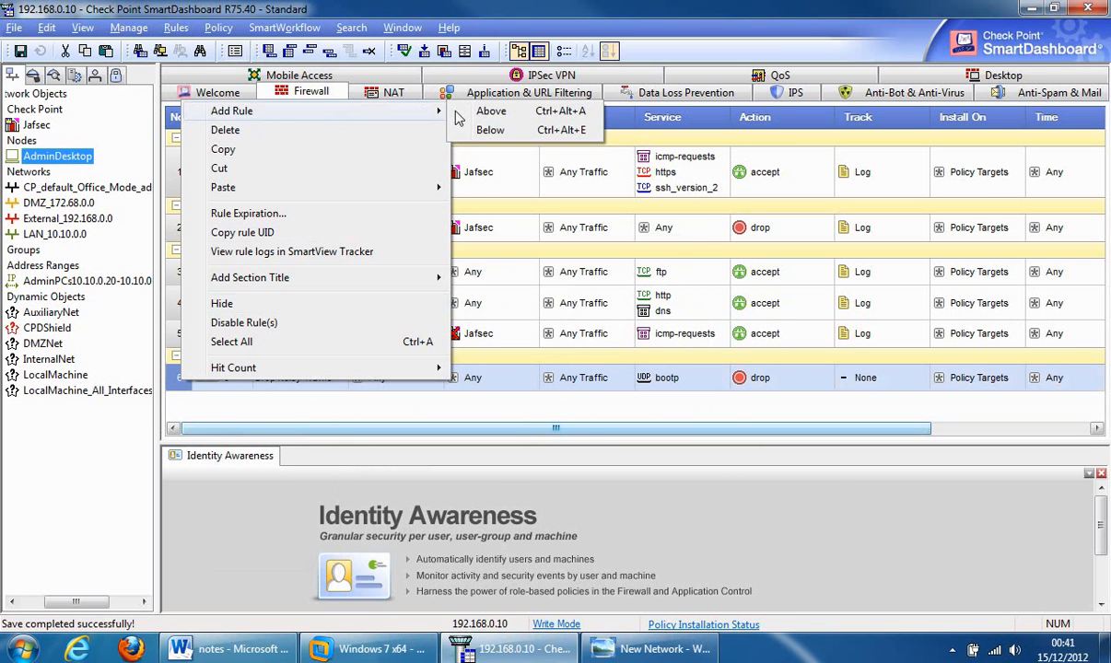
pyautogui.click(496, 132)
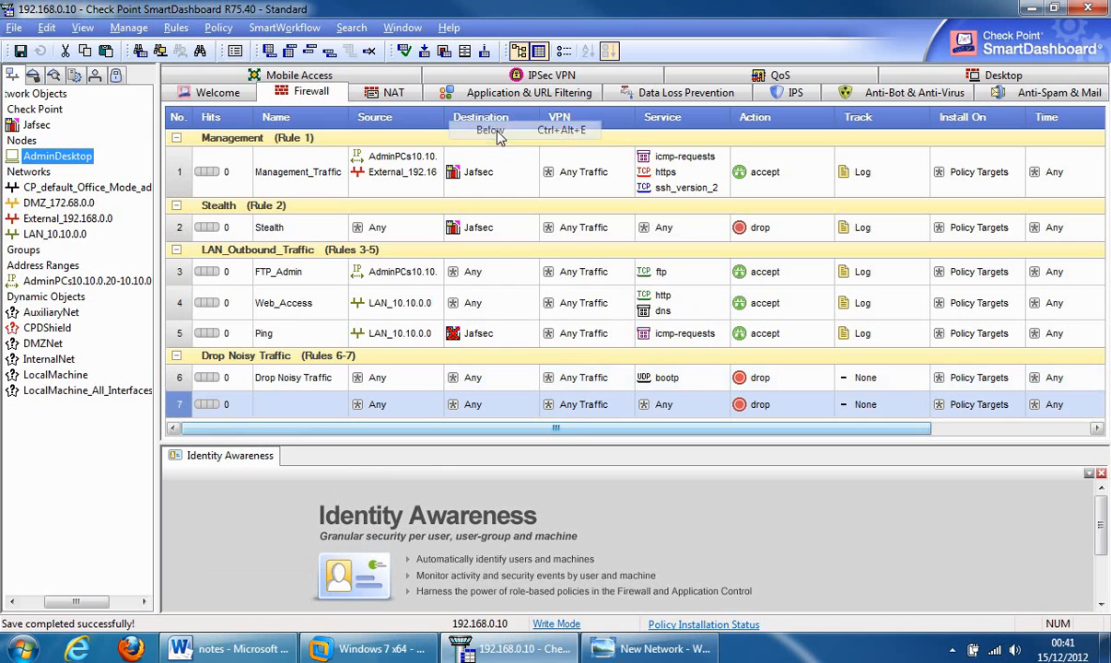
pyautogui.doubleClick(293, 404)
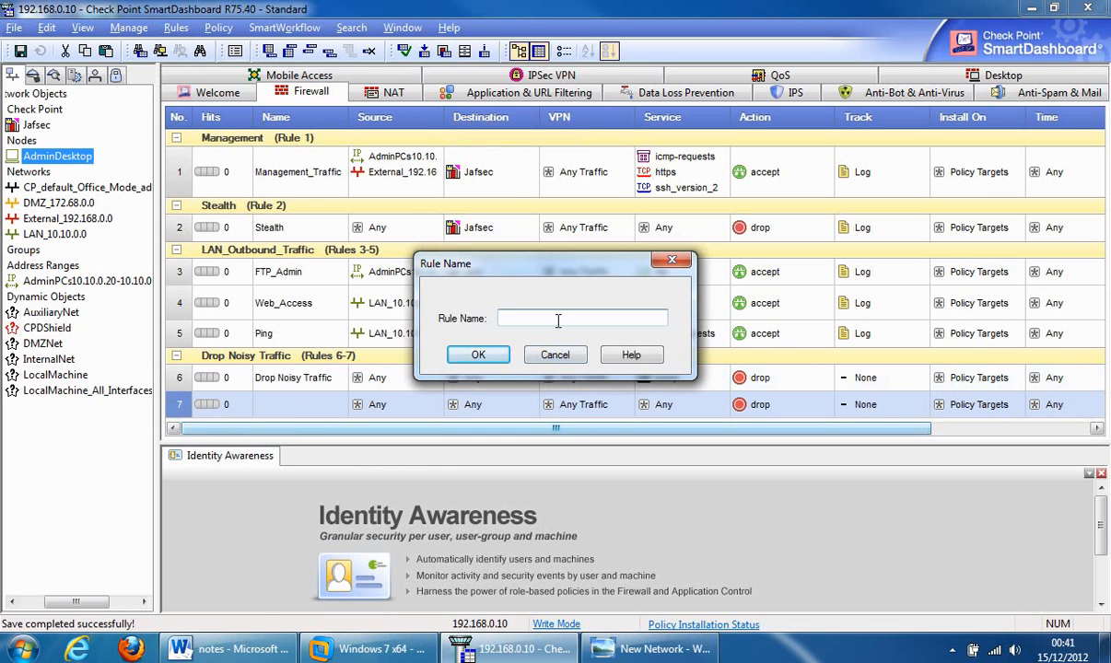
pyautogui.write('Deny All')
pyautogui.click(479, 354)
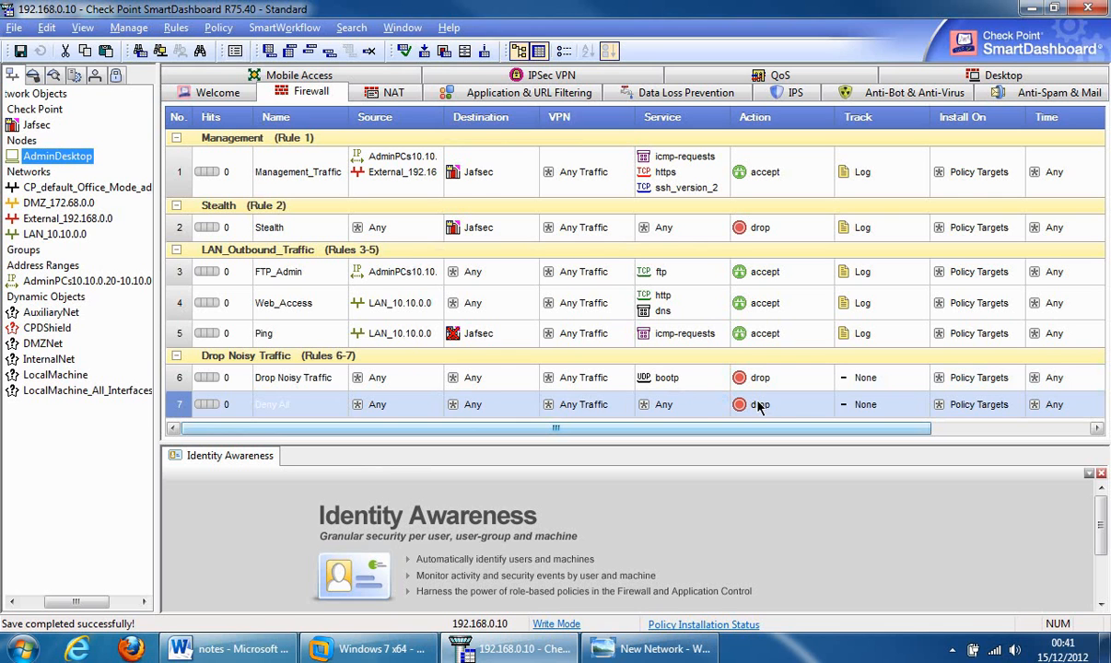
# - Set rule 7's Track column to Log
pyautogui.rightClick(869, 406)
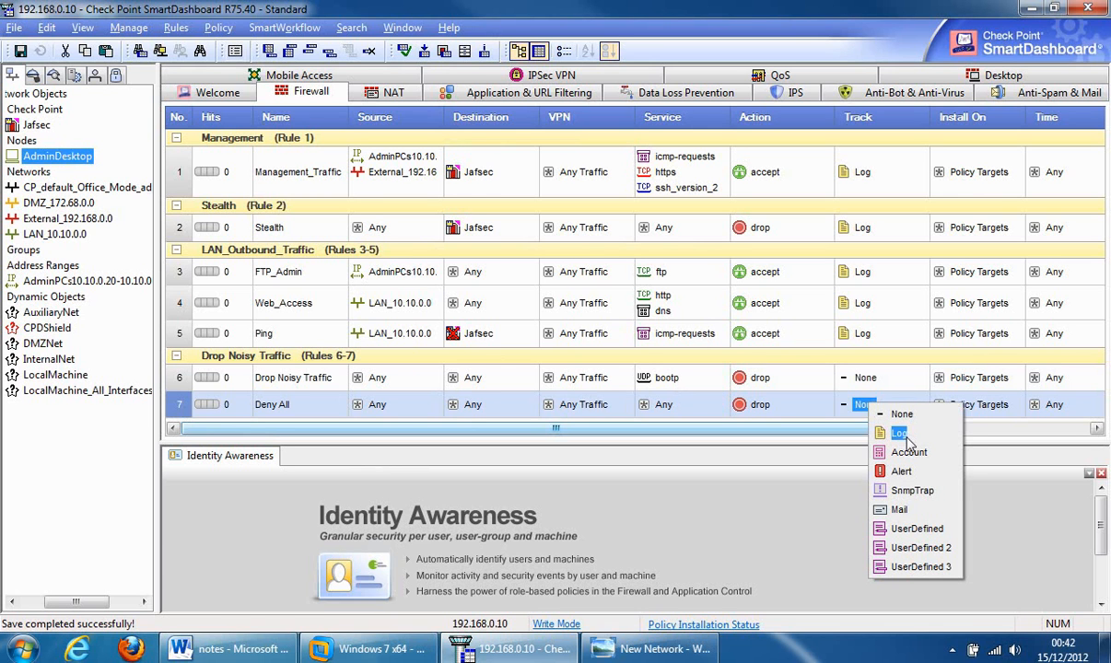
pyautogui.click(901, 434)
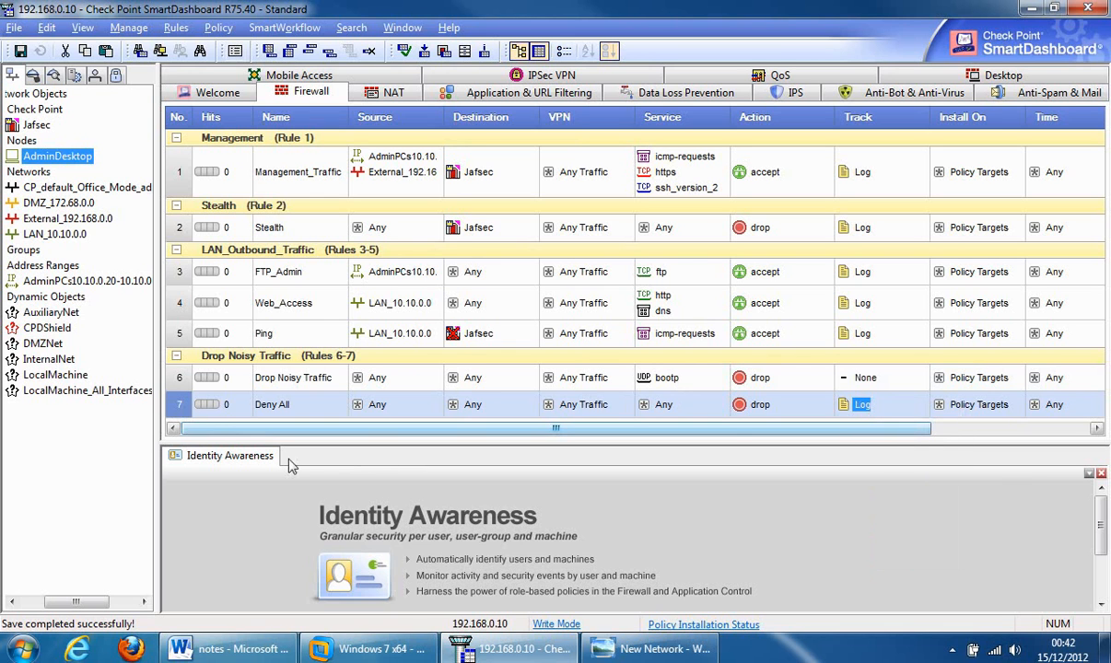
pyautogui.rightClick(183, 413)
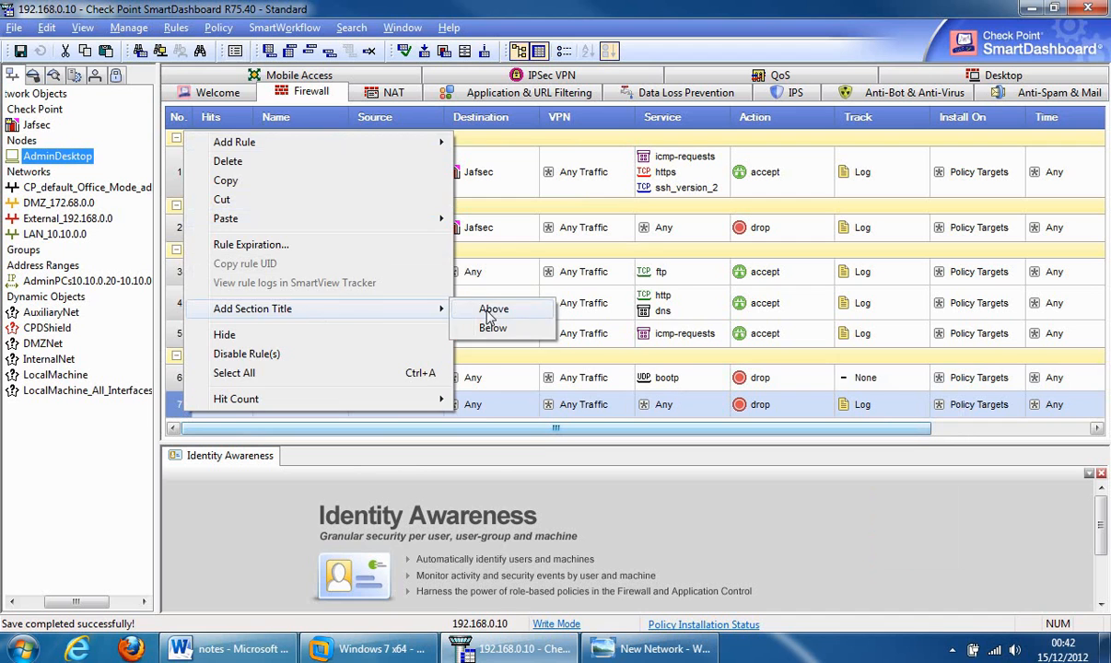
# - Add a 'Deny All' section title above rule 7
pyautogui.click(490, 307)
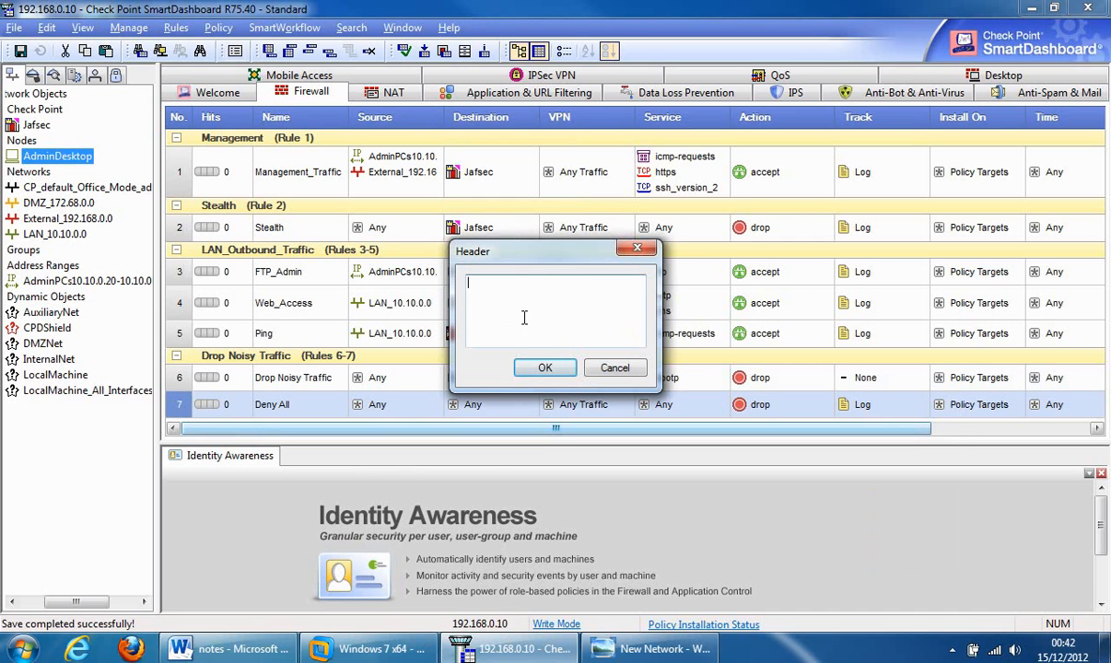
pyautogui.write('Deny All')
pyautogui.click(545, 367)
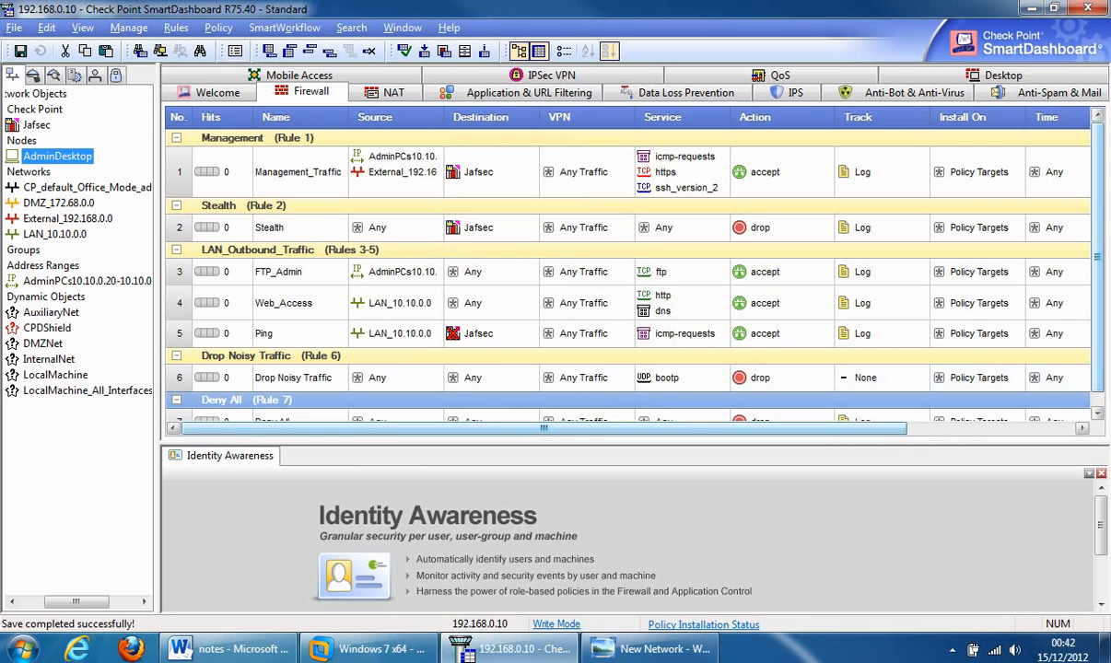
pyautogui.moveTo(1100, 249); pyautogui.dragTo(1041, 267)
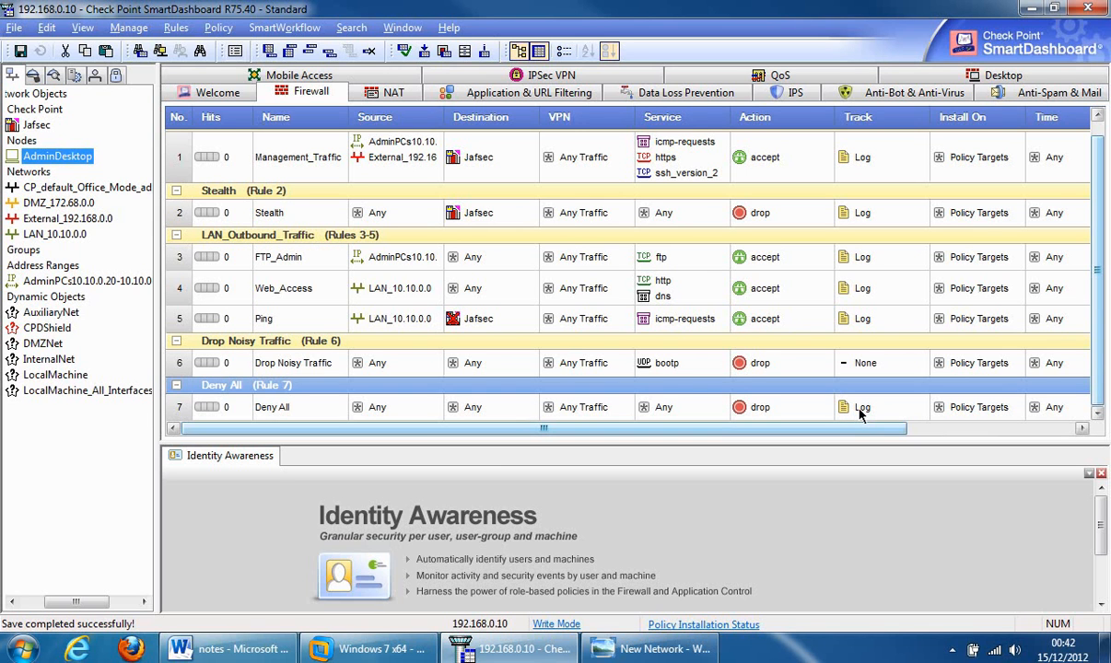
pyautogui.click(859, 414)
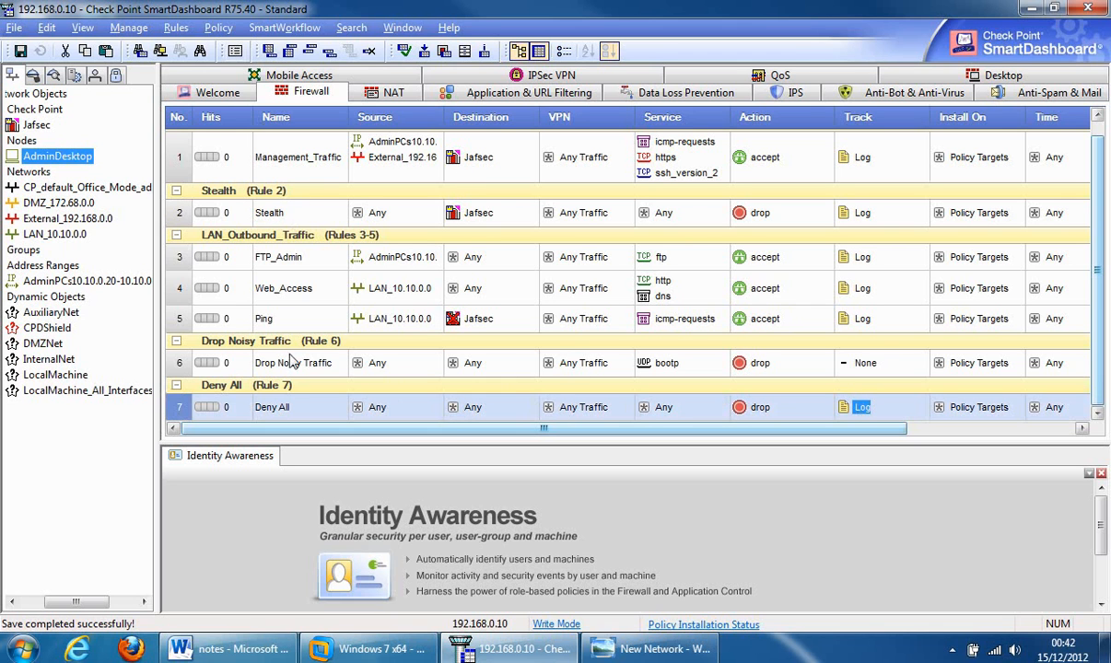
# - Install the policy on the Jafsec gateway, accepting the warning on the second attempt
pyautogui.click(214, 29)
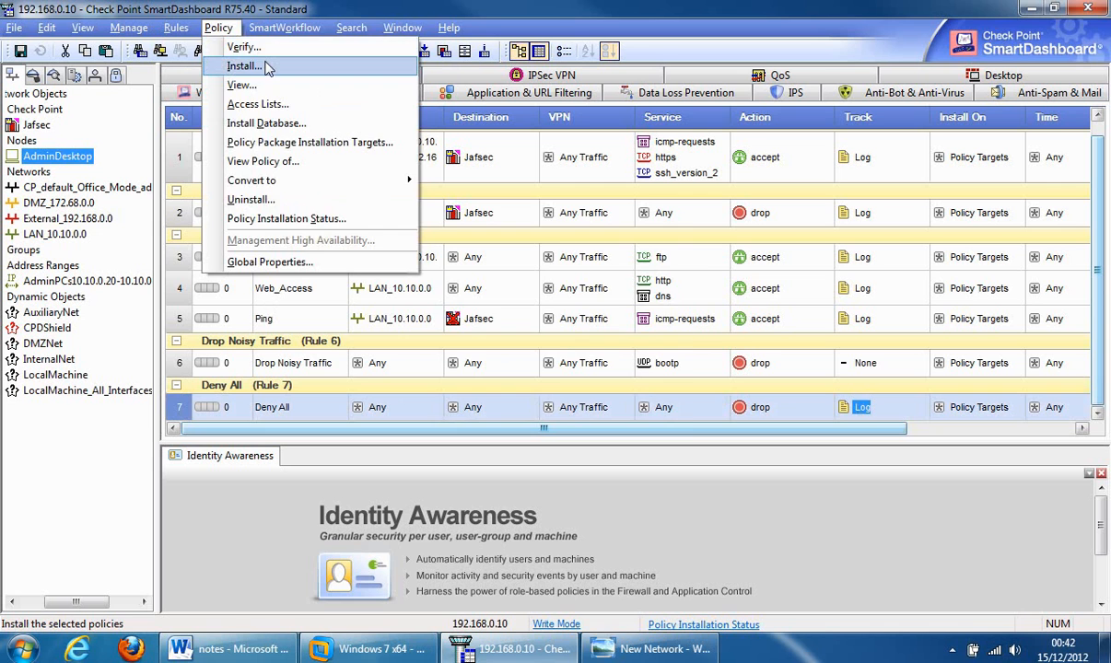
pyautogui.click(266, 65)
pyautogui.click(594, 386)
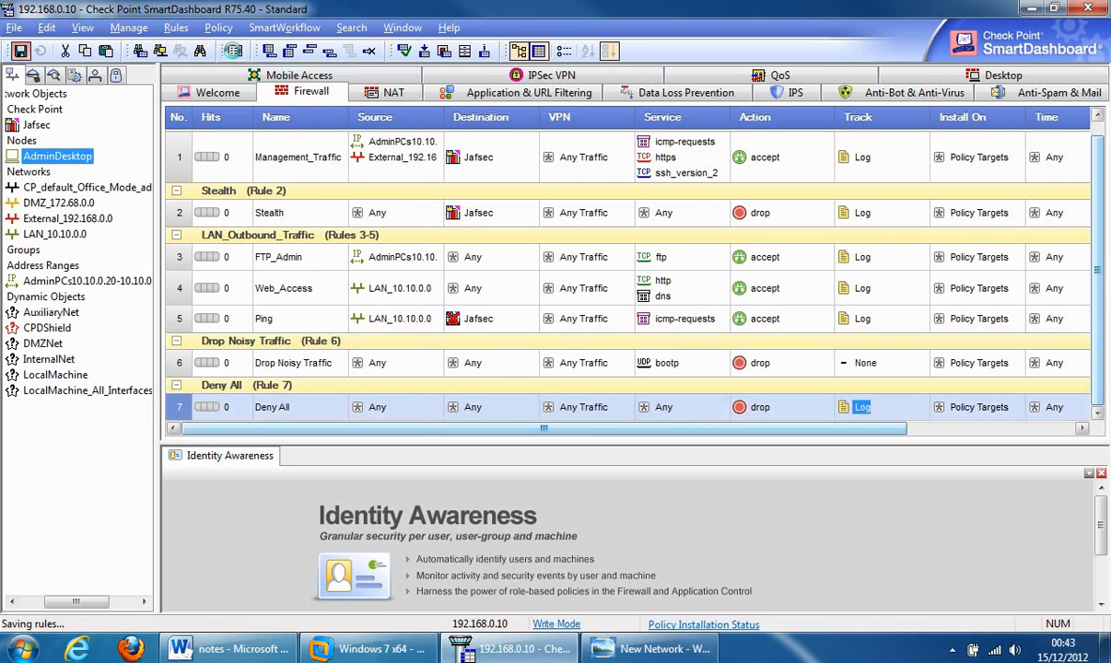
pyautogui.click(219, 29)
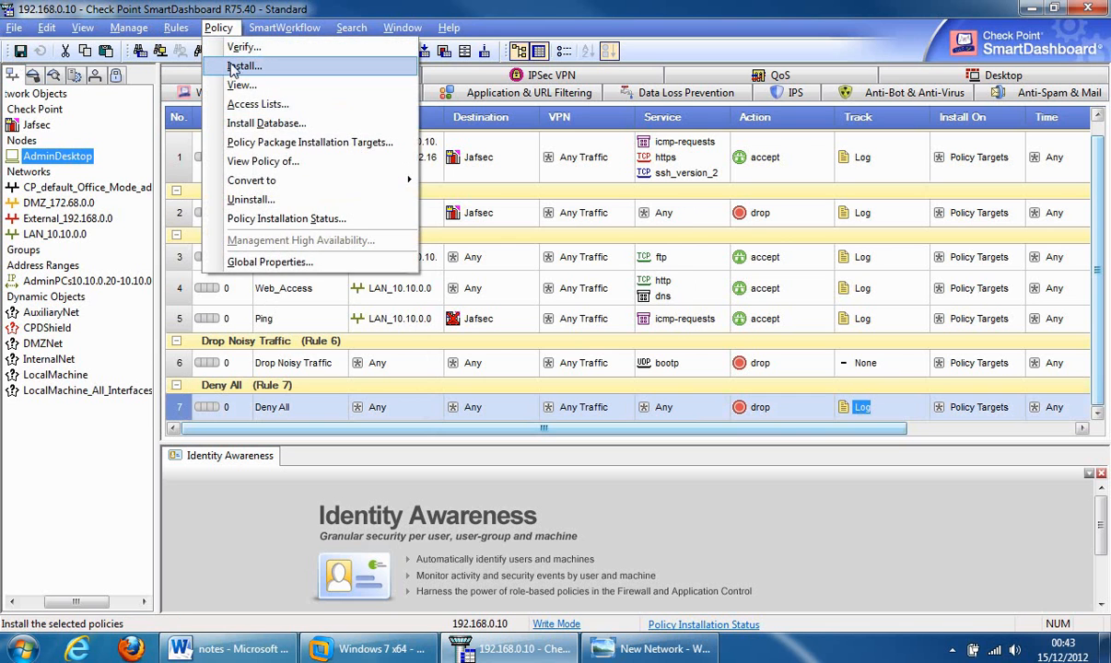
pyautogui.click(226, 65)
pyautogui.click(516, 388)
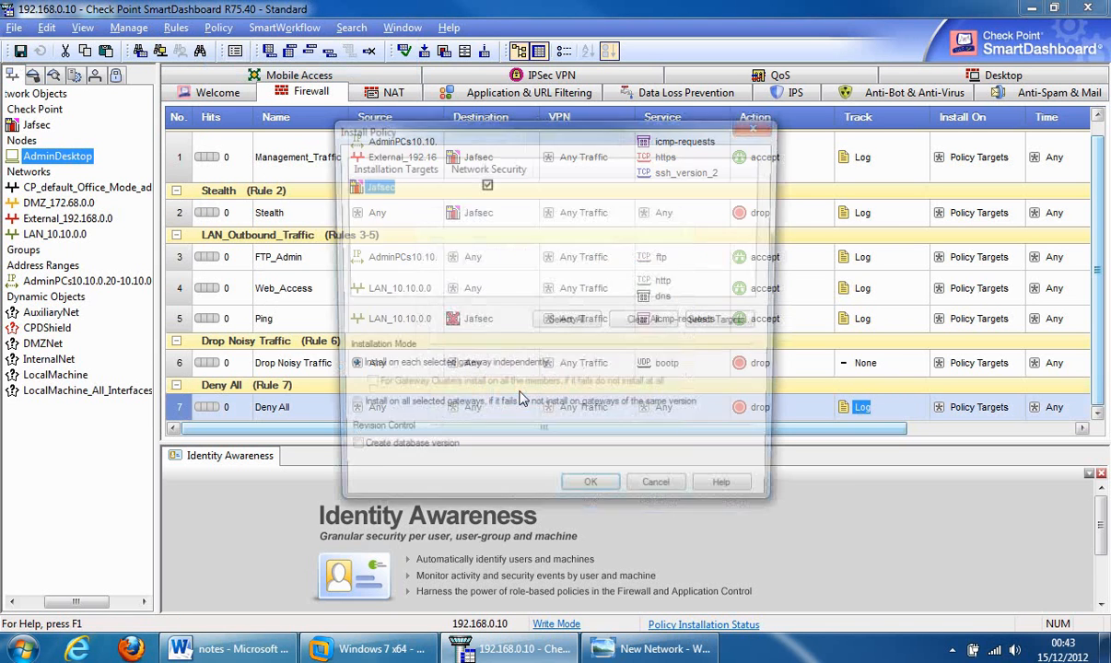
pyautogui.click(600, 498)
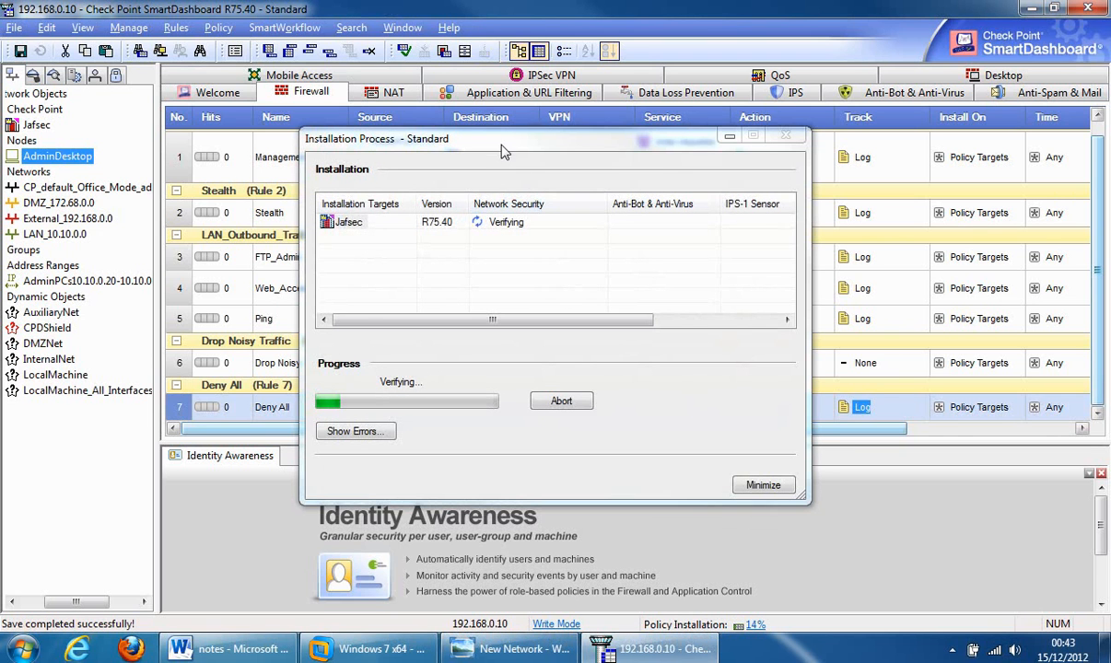
pyautogui.moveTo(472, 133); pyautogui.dragTo(830, 506)
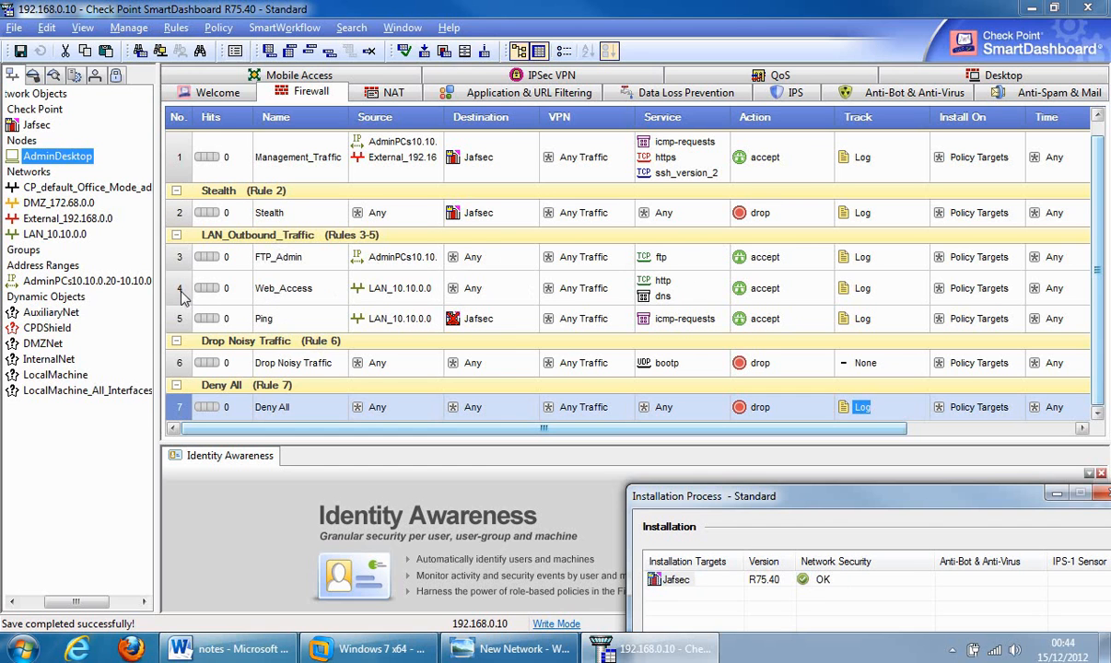
# - Move FTP_Admin below Web_Access to make it rule 4, then close the installation report
pyautogui.moveTo(182, 295); pyautogui.dragTo(179, 237)
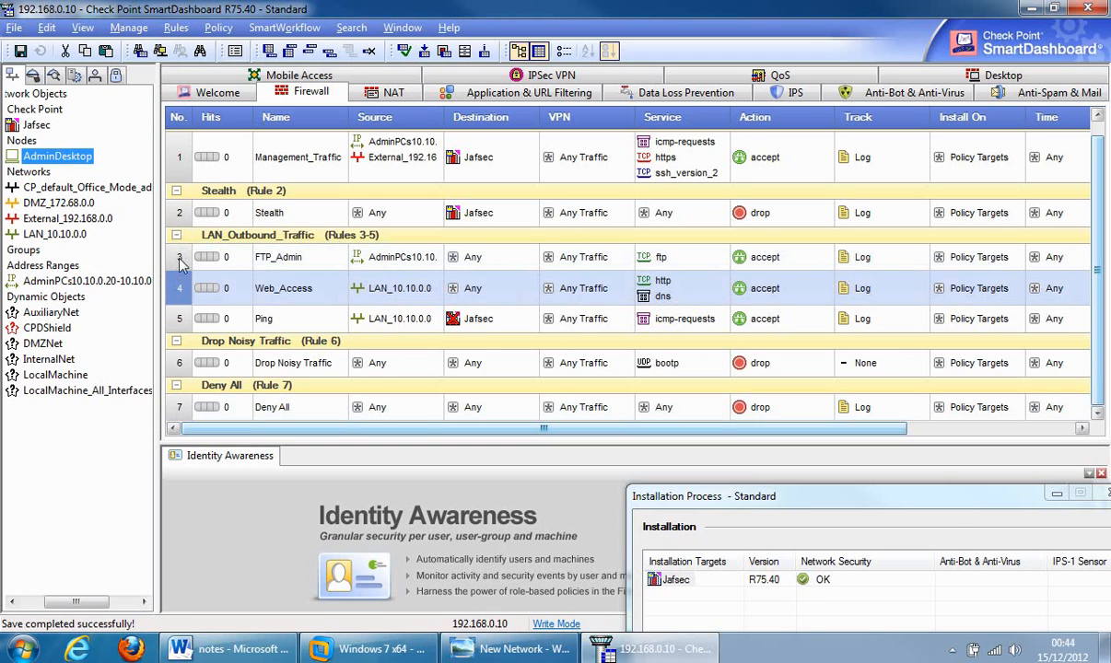
pyautogui.moveTo(179, 286); pyautogui.dragTo(177, 234)
pyautogui.click(175, 236)
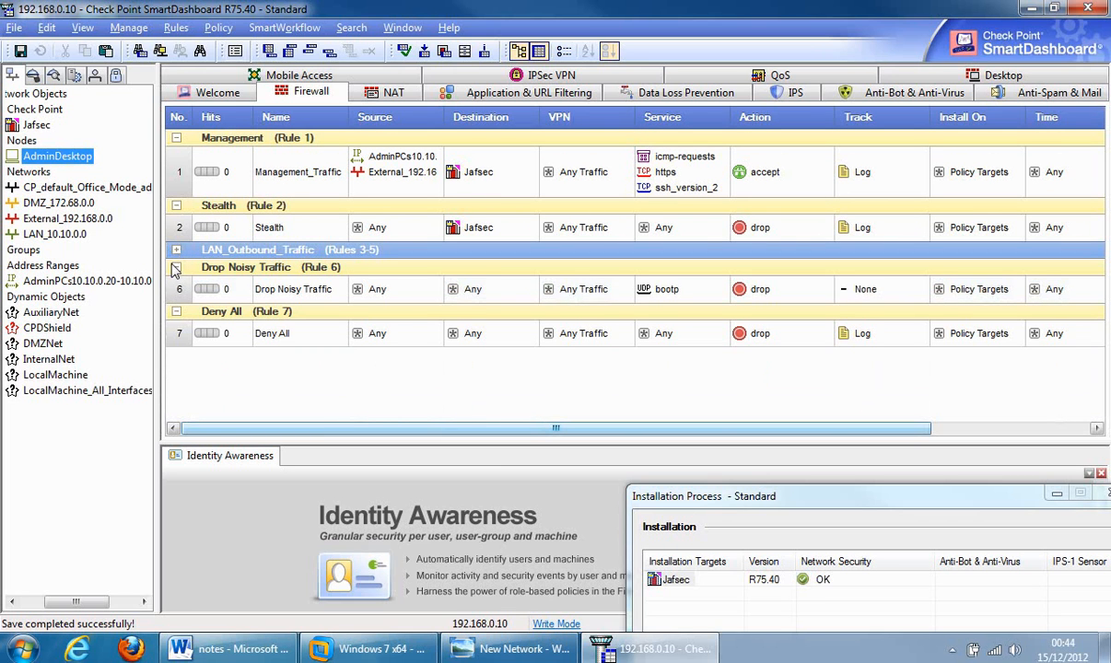
pyautogui.click(176, 251)
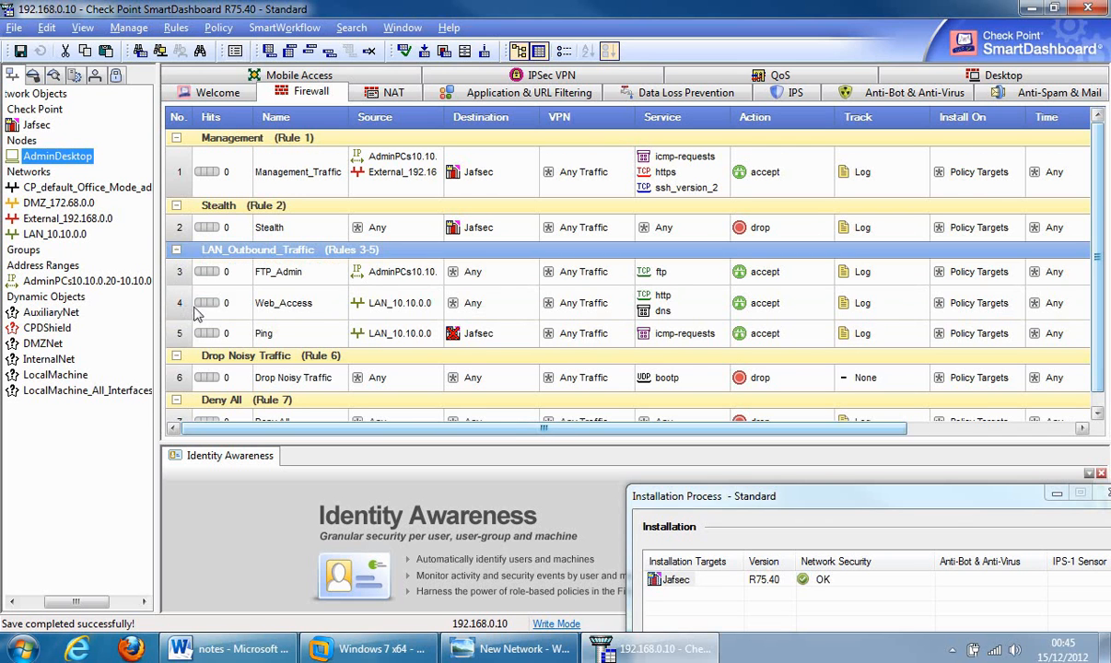
pyautogui.click(180, 272)
pyautogui.moveTo(180, 272); pyautogui.dragTo(175, 318)
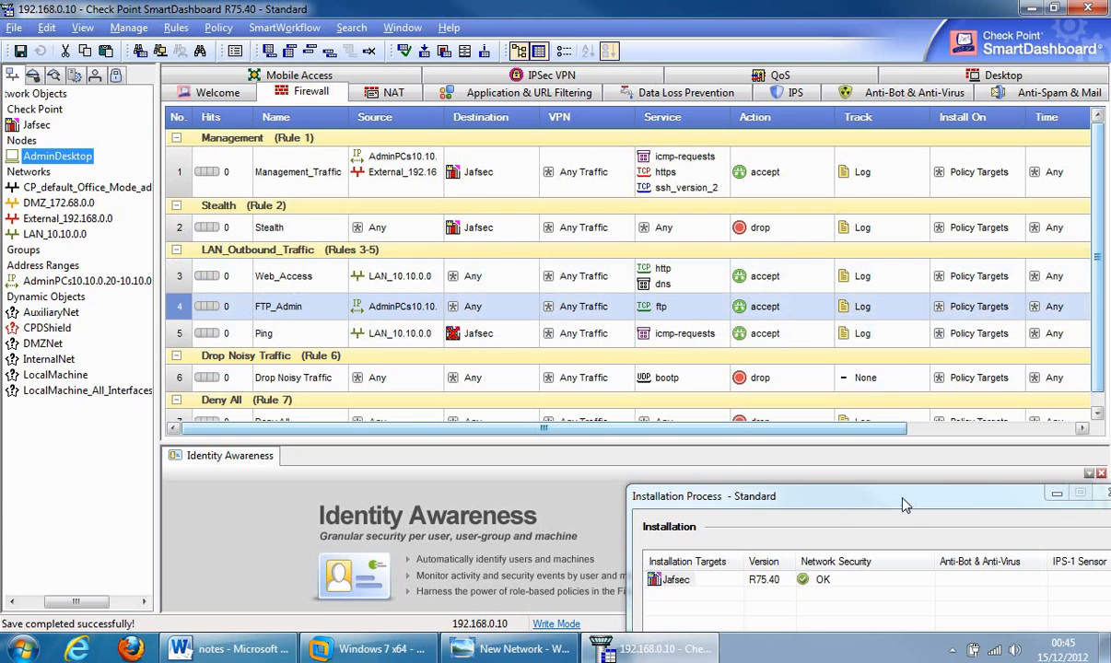
pyautogui.moveTo(850, 493); pyautogui.dragTo(534, 175)
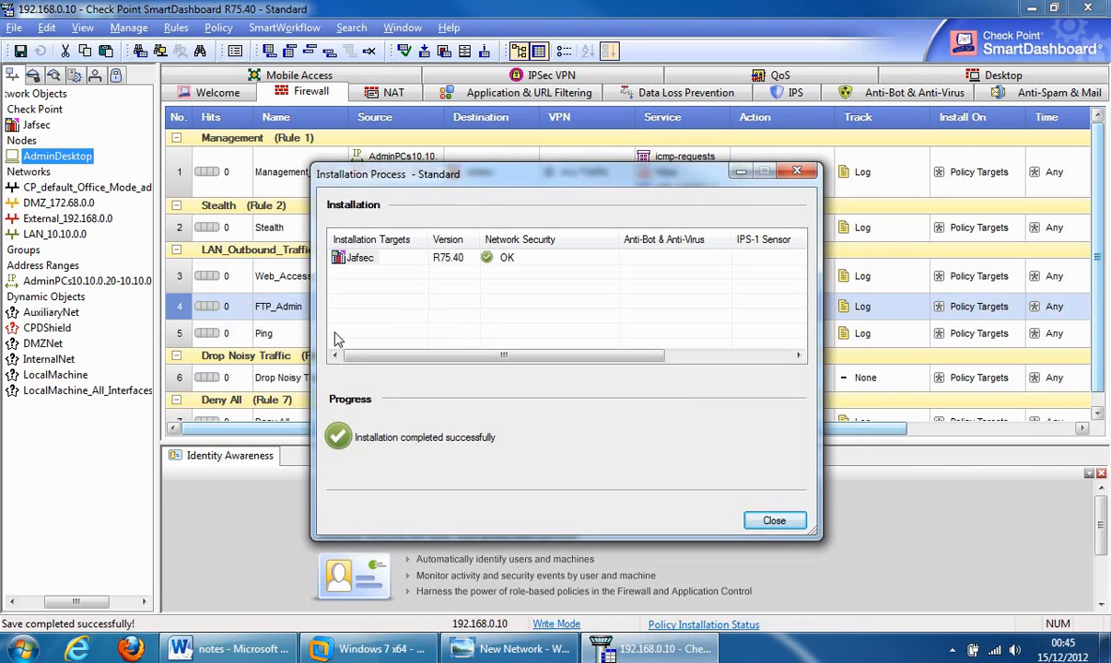
pyautogui.click(772, 521)
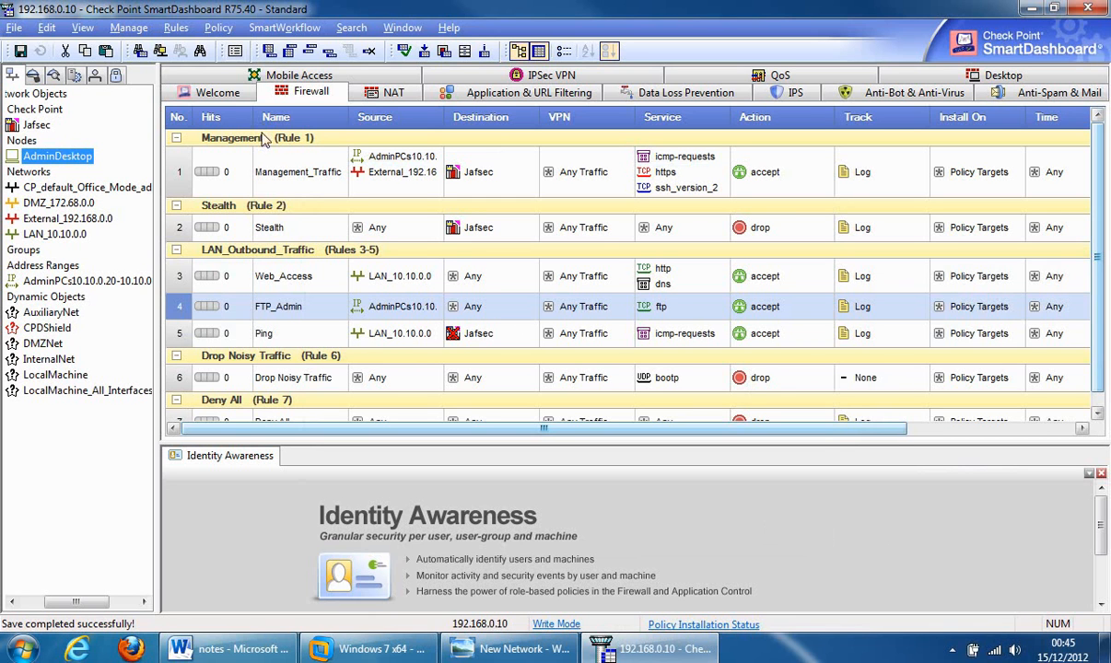
# - Collapse the Drop Noisy Traffic (rule 6) and Deny All (rule 7) sections of the rule base
pyautogui.click(178, 357)
pyautogui.click(176, 356)
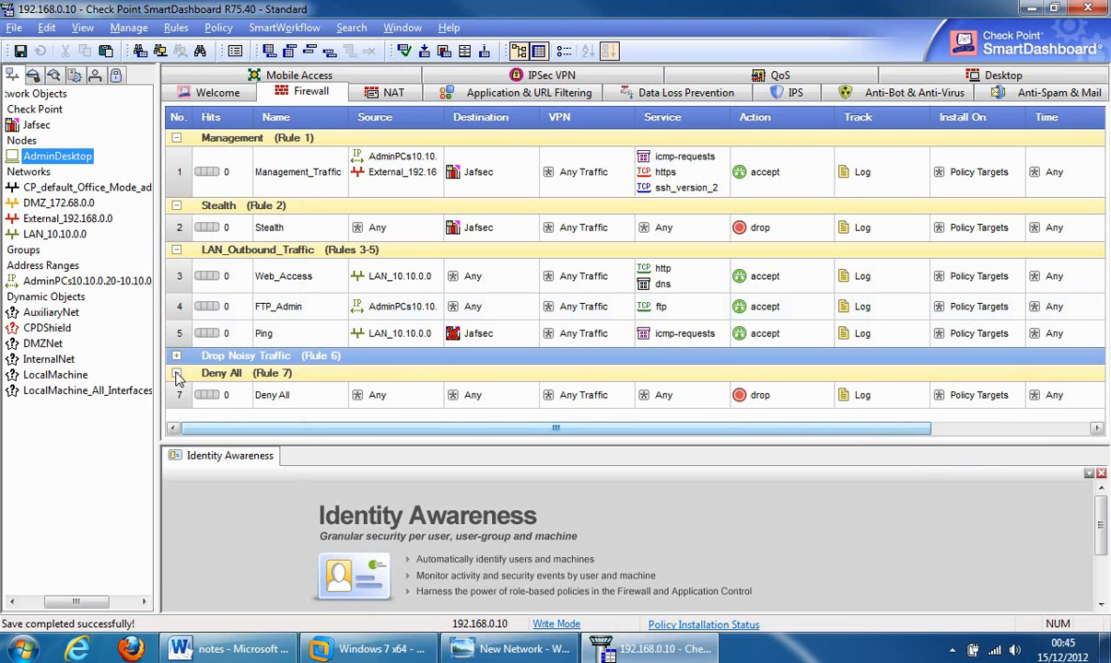
pyautogui.click(176, 372)
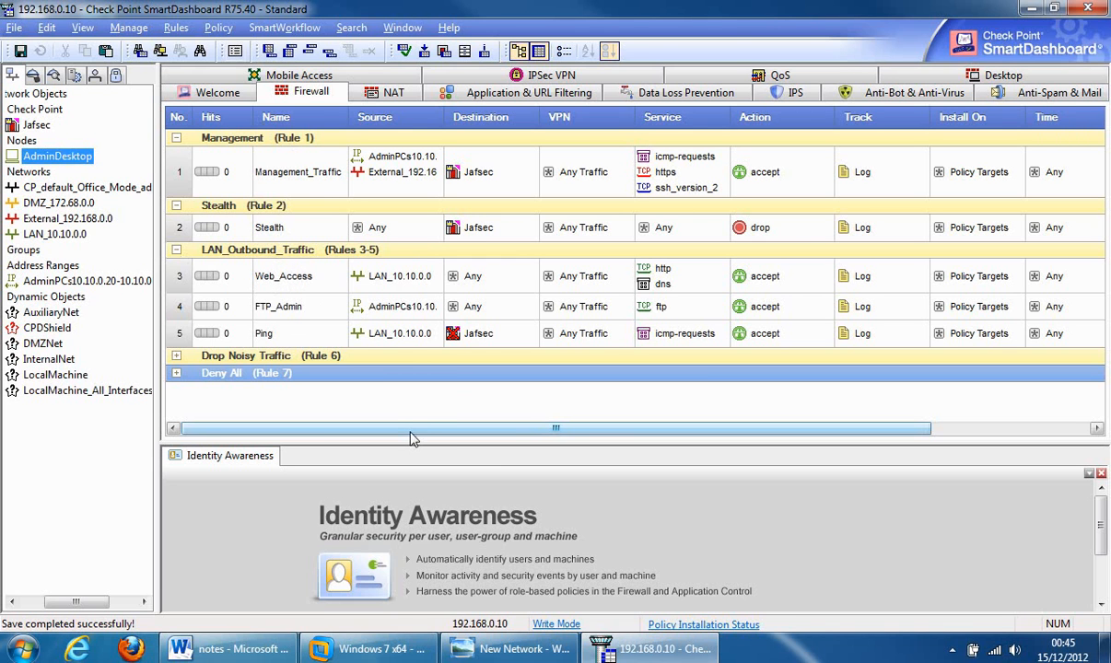
pyautogui.moveTo(412, 430); pyautogui.dragTo(365, 422)
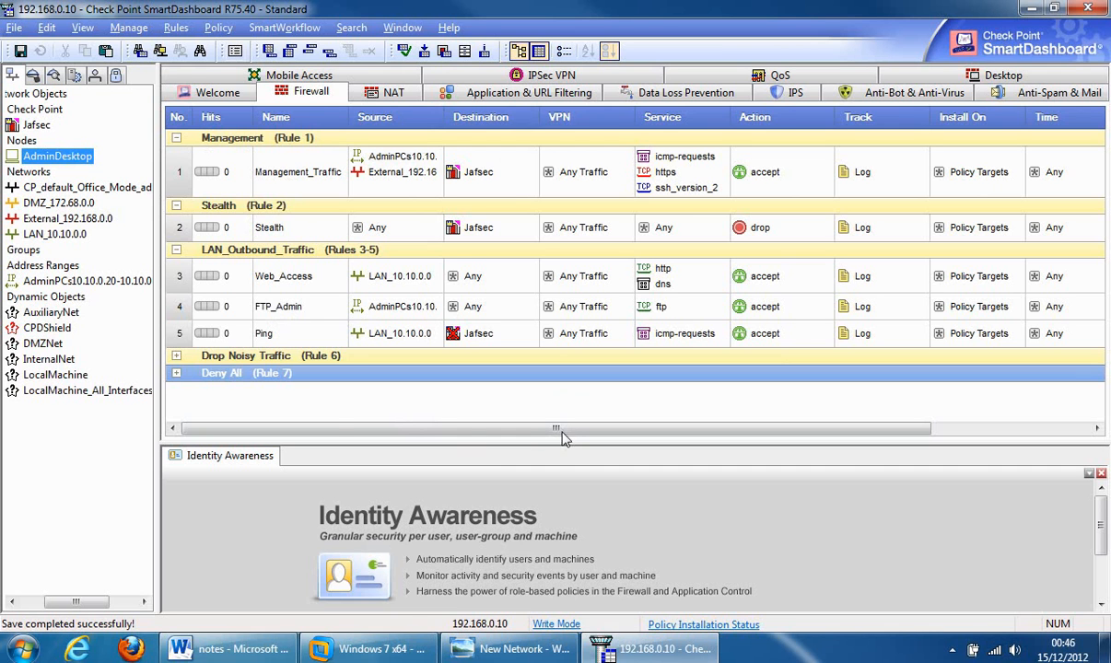
# - Comment the FTP_Admin rule: added because admin wanted ftp access, and due for re-review every 6 months
pyautogui.moveTo(565, 429); pyautogui.dragTo(955, 422)
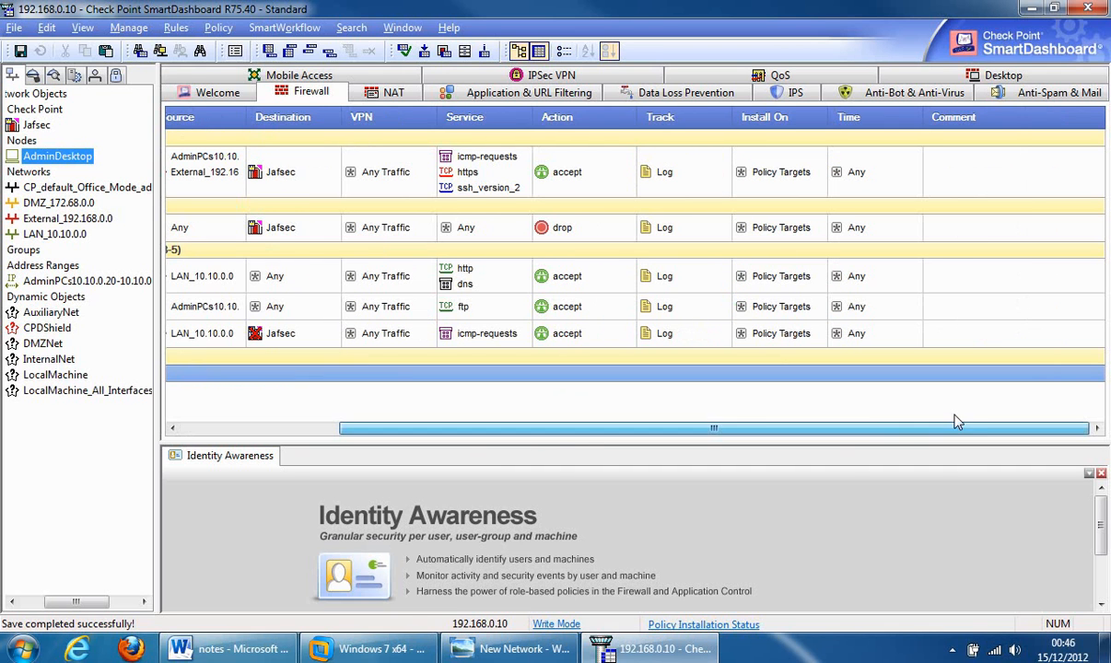
pyautogui.doubleClick(947, 307)
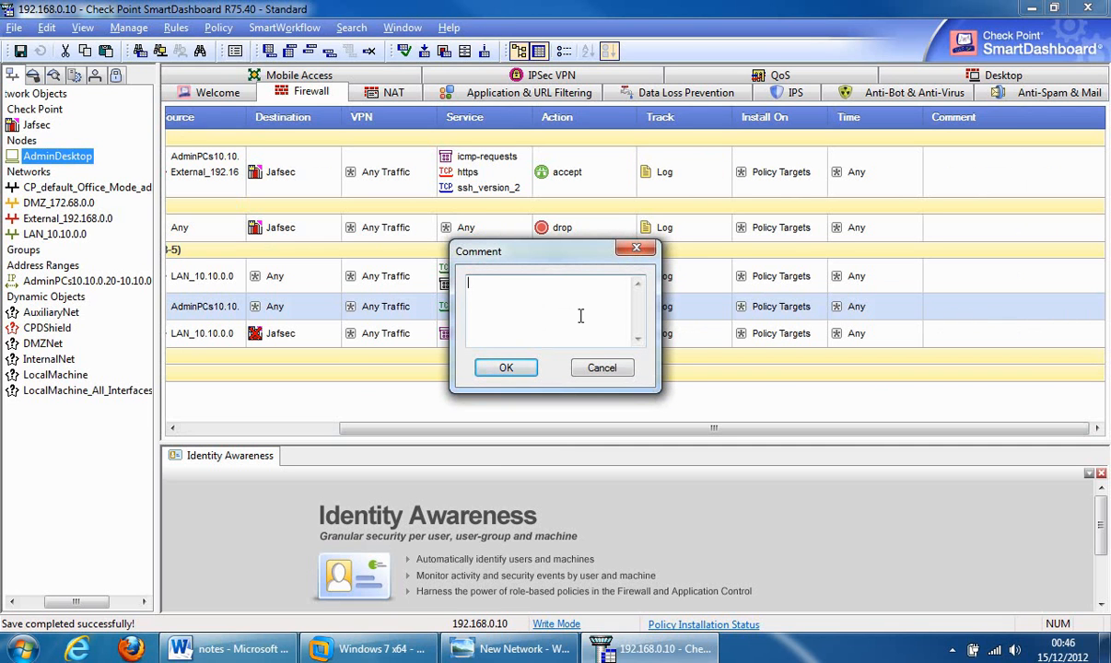
pyautogui.write('This rule was implemented becaus')
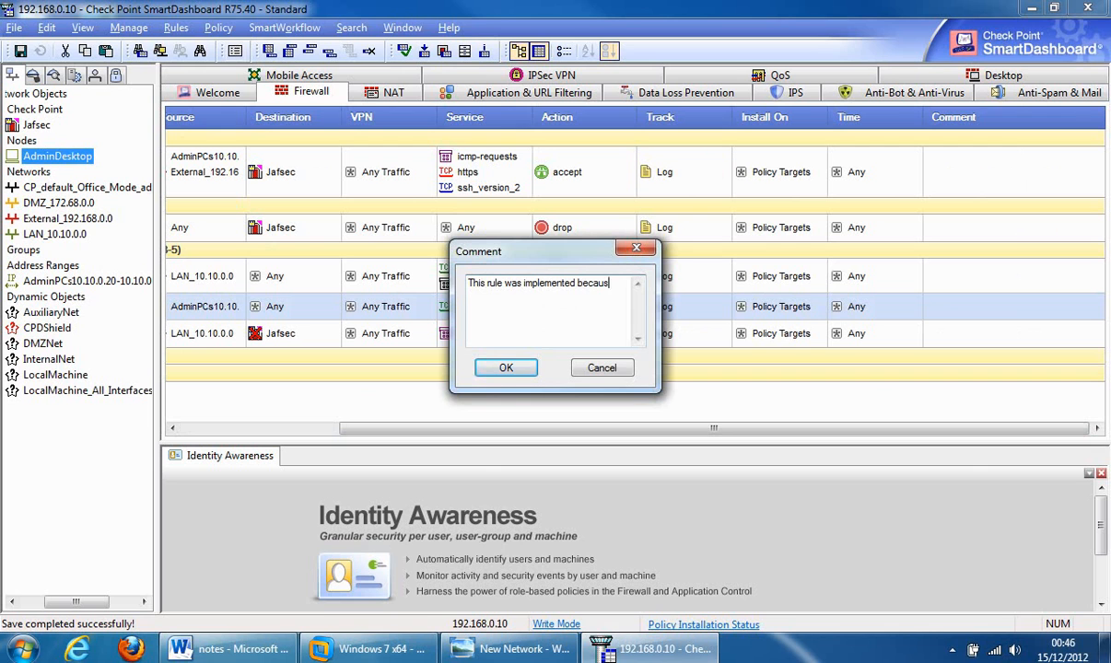
pyautogui.write('e admin wanted access to ftp service. ')
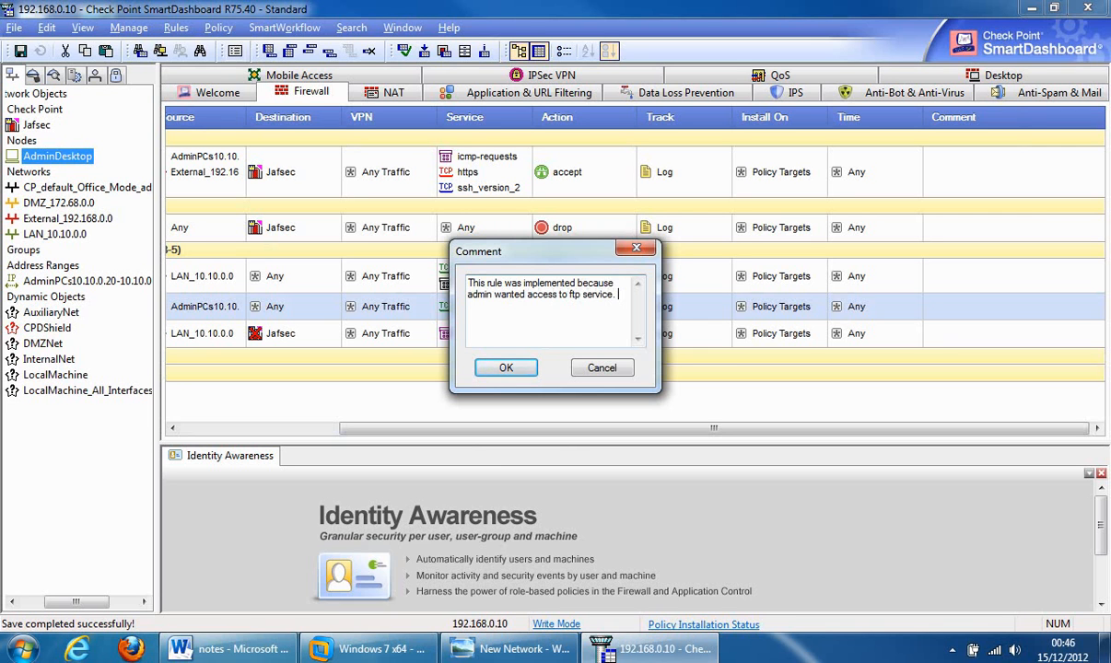
pyautogui.write('This rule should be re-reviewed every 6 months')
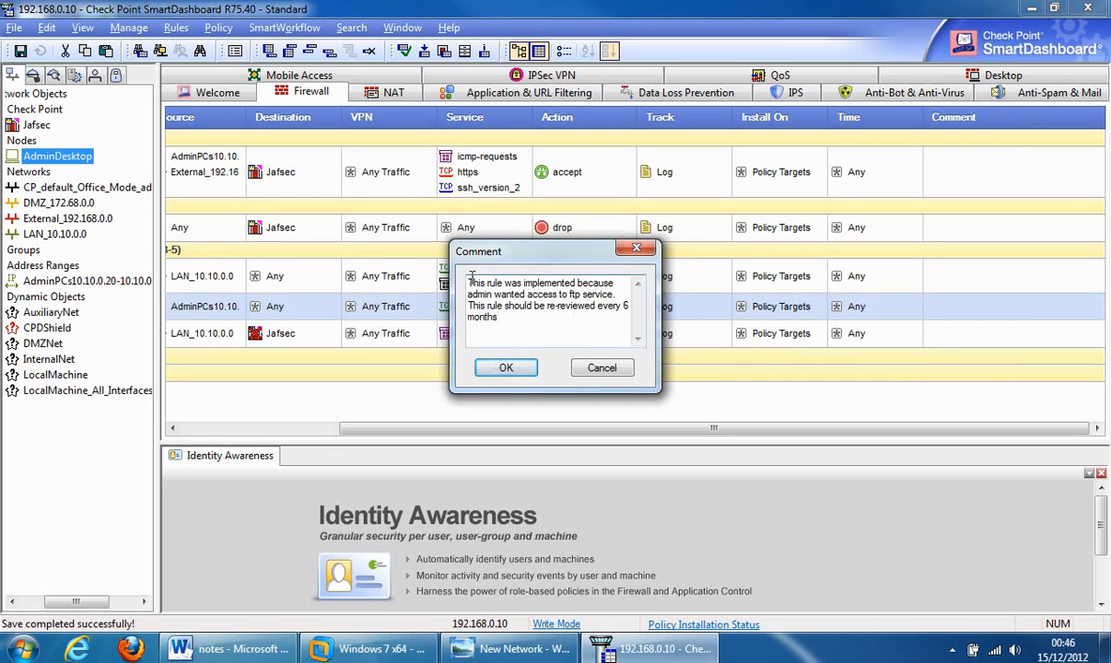
pyautogui.click(506, 368)
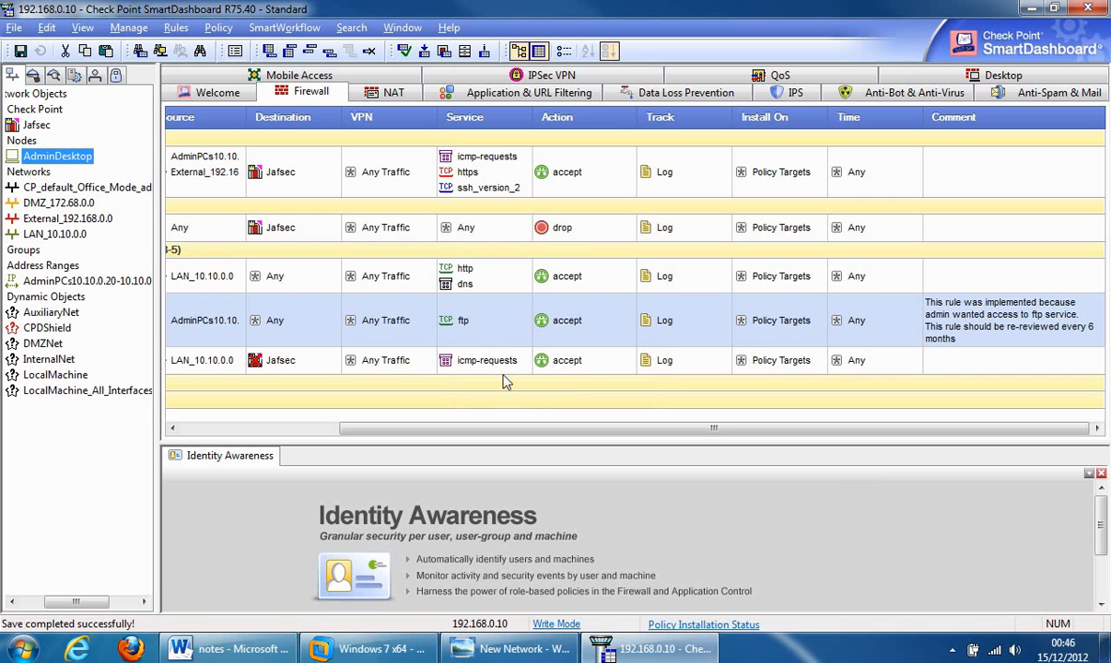
# - Open the properties of the AdminPCs 10.10.0.20-10.10.0.30 address range
pyautogui.moveTo(560, 430); pyautogui.dragTo(413, 449)
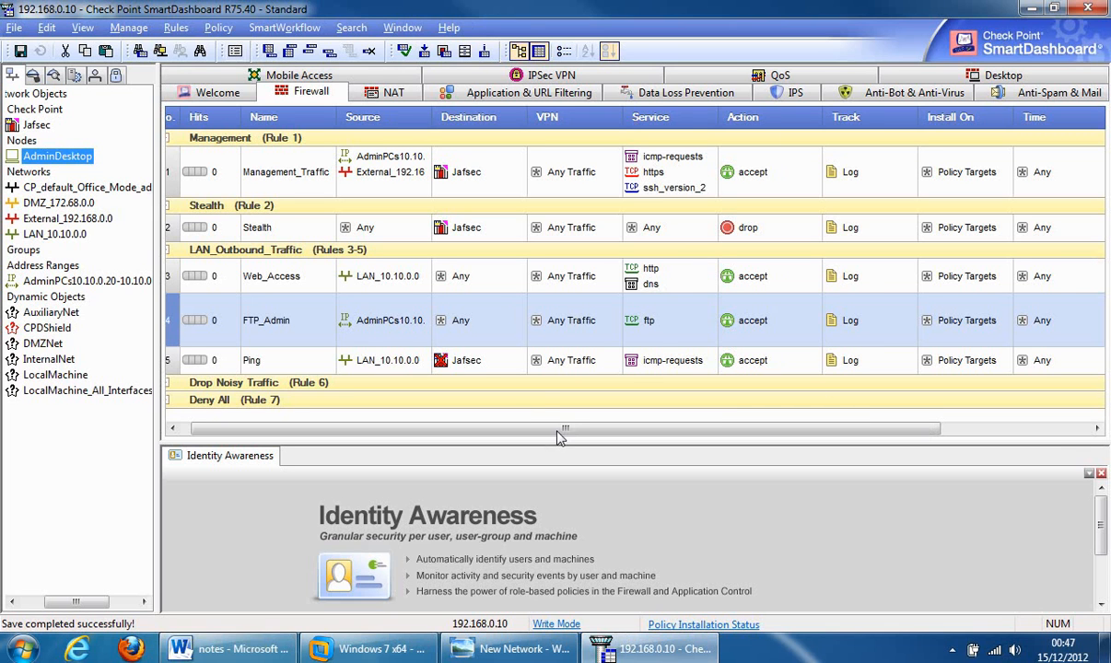
pyautogui.moveTo(529, 428); pyautogui.dragTo(432, 428)
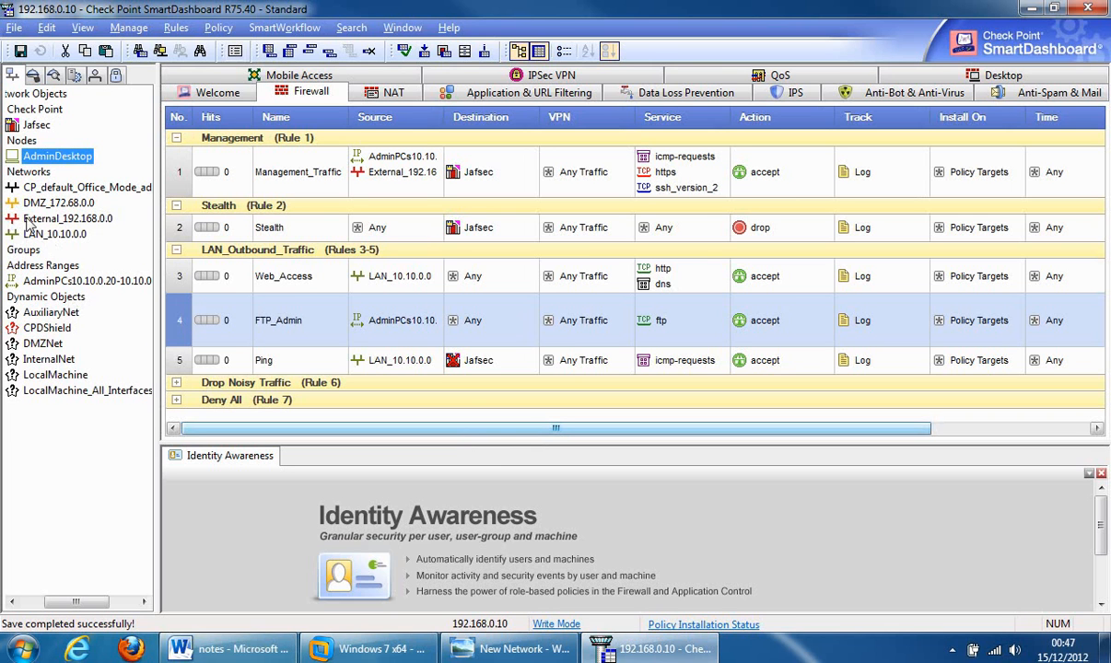
pyautogui.doubleClick(55, 283)
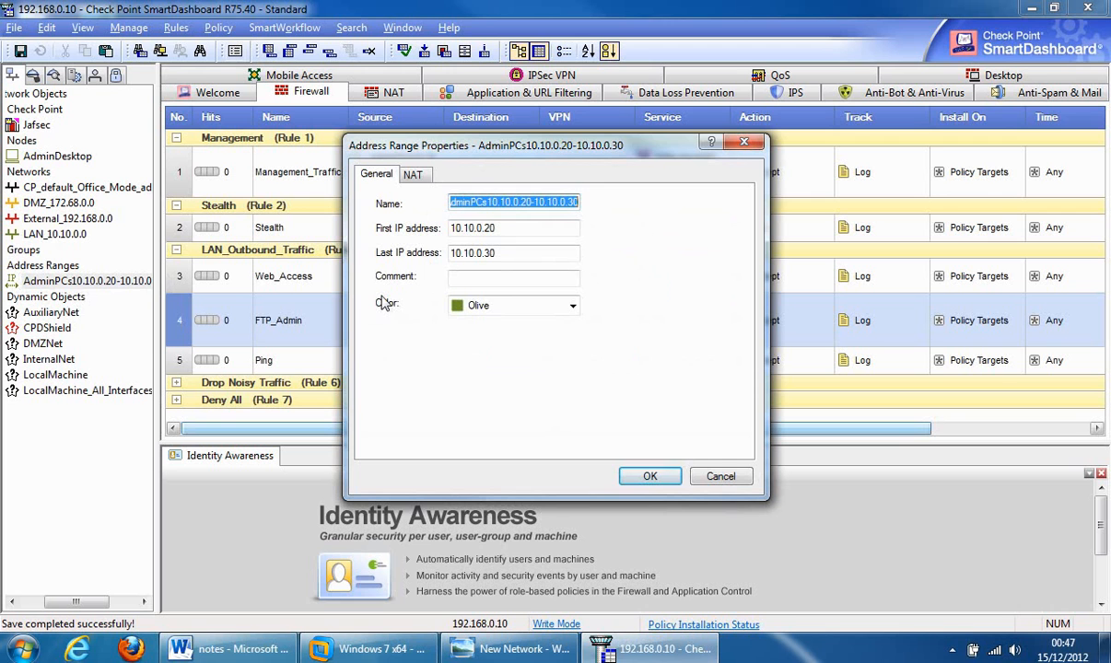
# - Open the Color Manager, start adding a Burlywood colour, then cancel without adding it
pyautogui.click(571, 306)
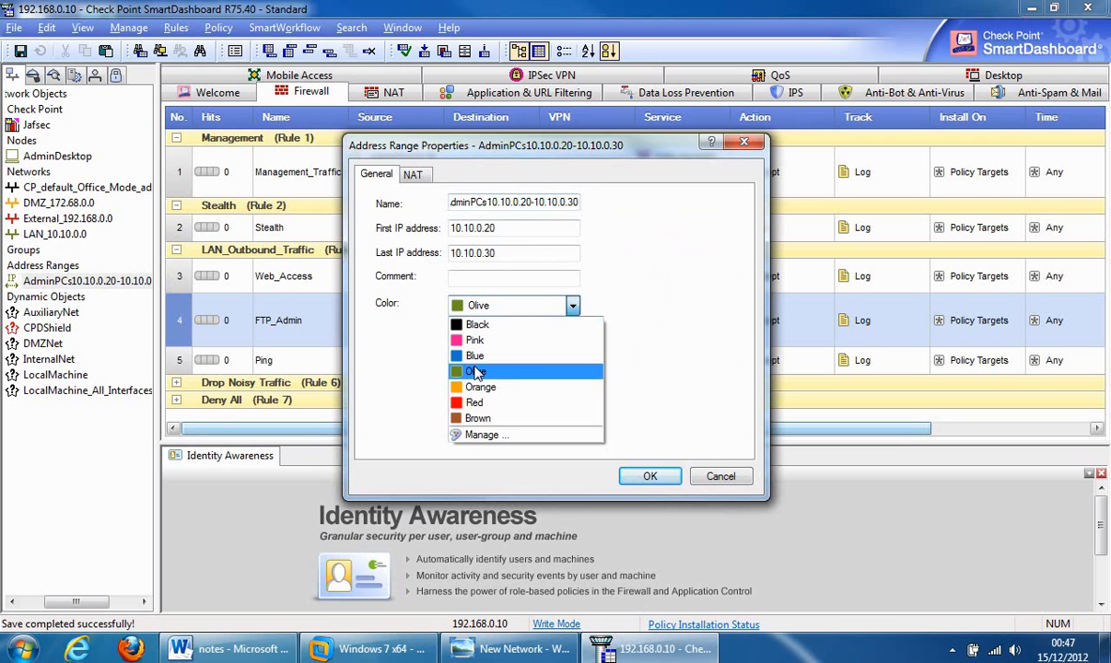
pyautogui.click(479, 434)
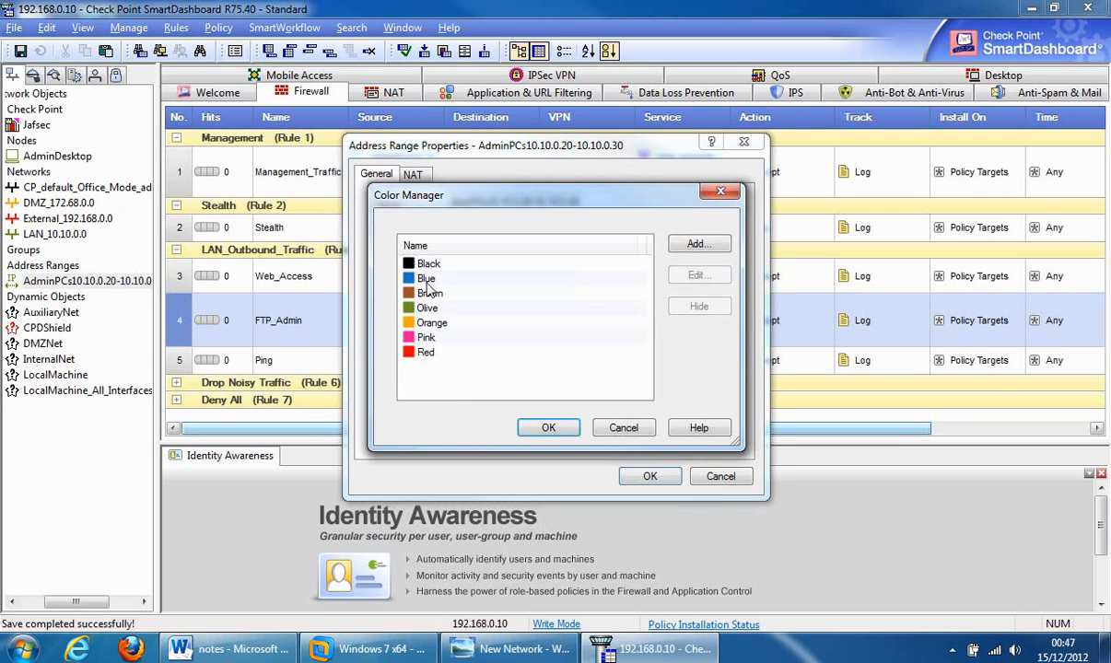
pyautogui.click(697, 245)
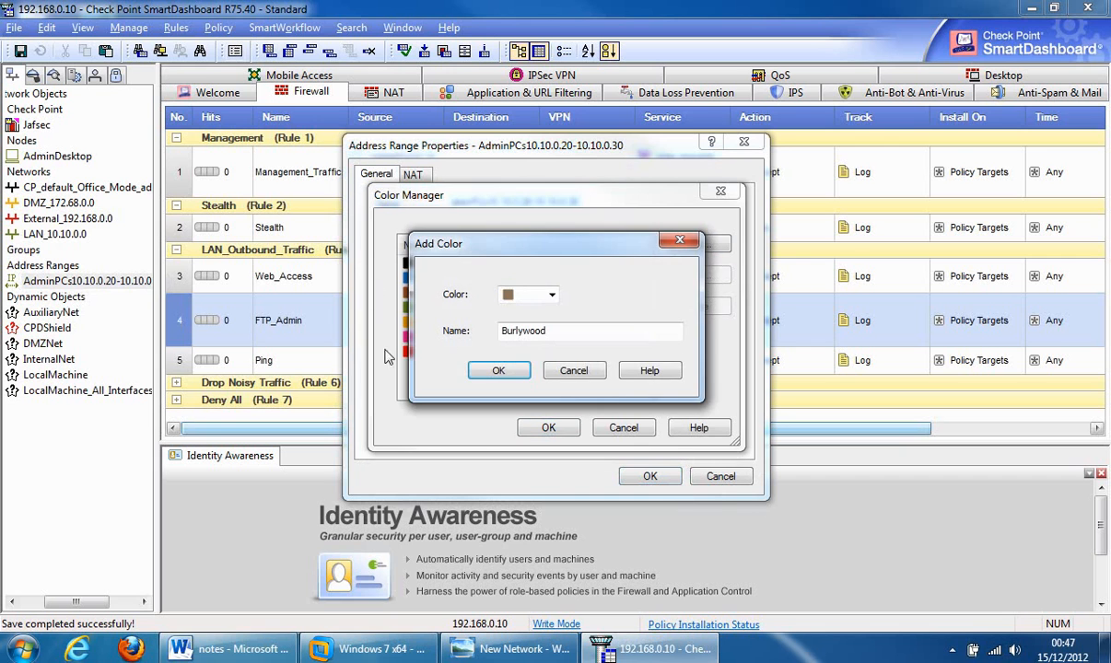
pyautogui.click(571, 369)
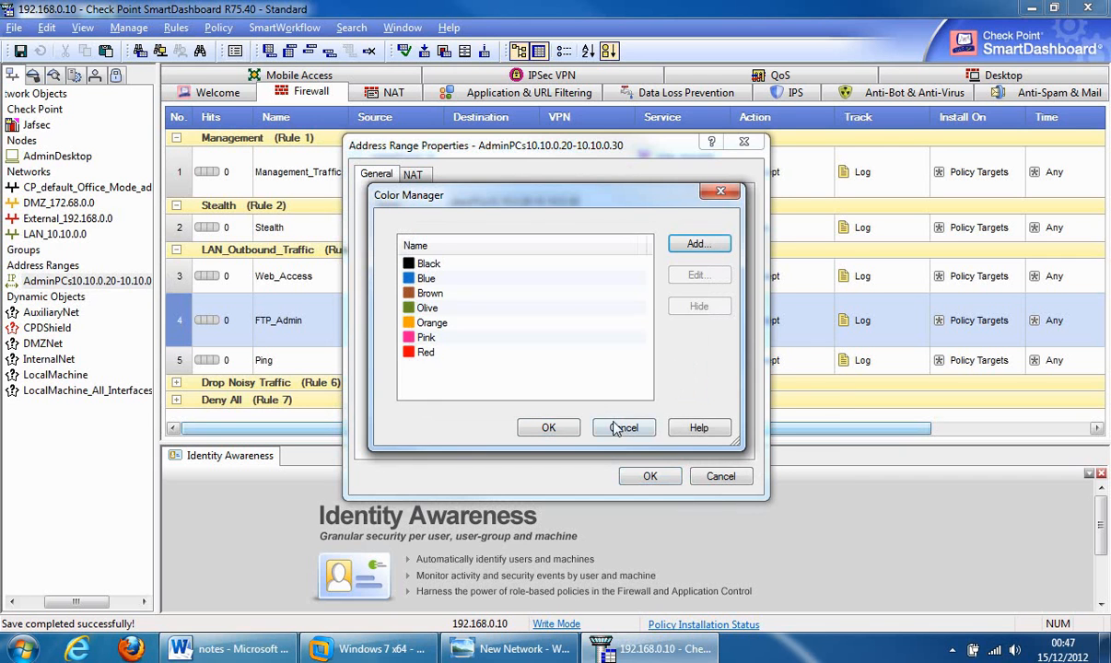
pyautogui.click(623, 427)
# - Close the address range unchanged, check DMZ_172.68.0.0's Orange colour without saving, and open the Policy menu
pyautogui.click(719, 476)
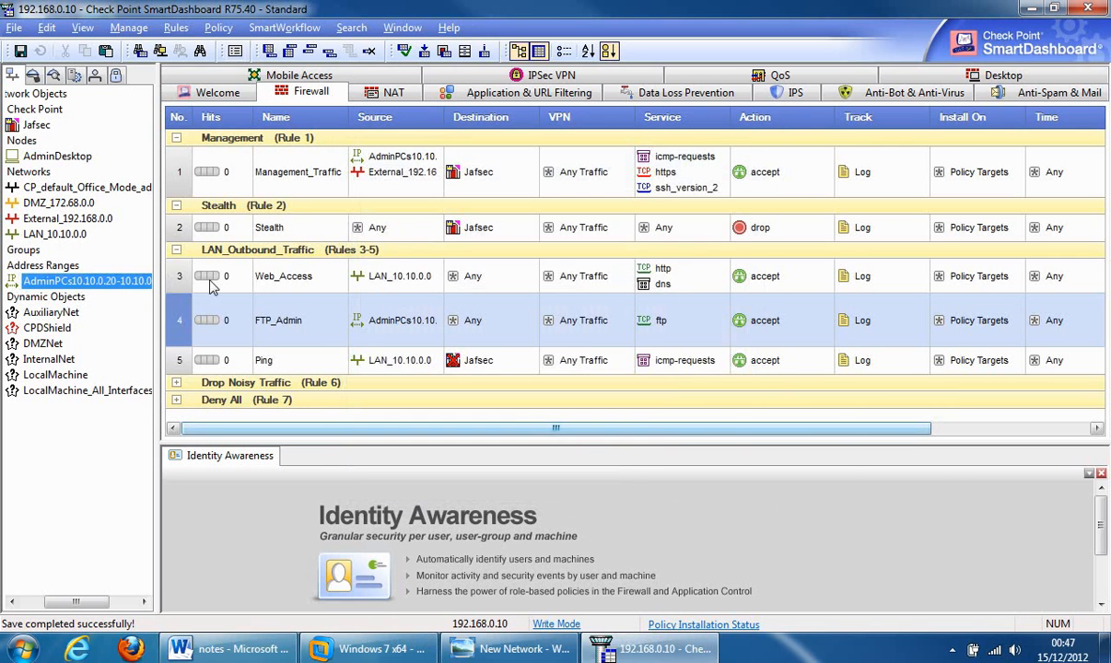
pyautogui.doubleClick(38, 201)
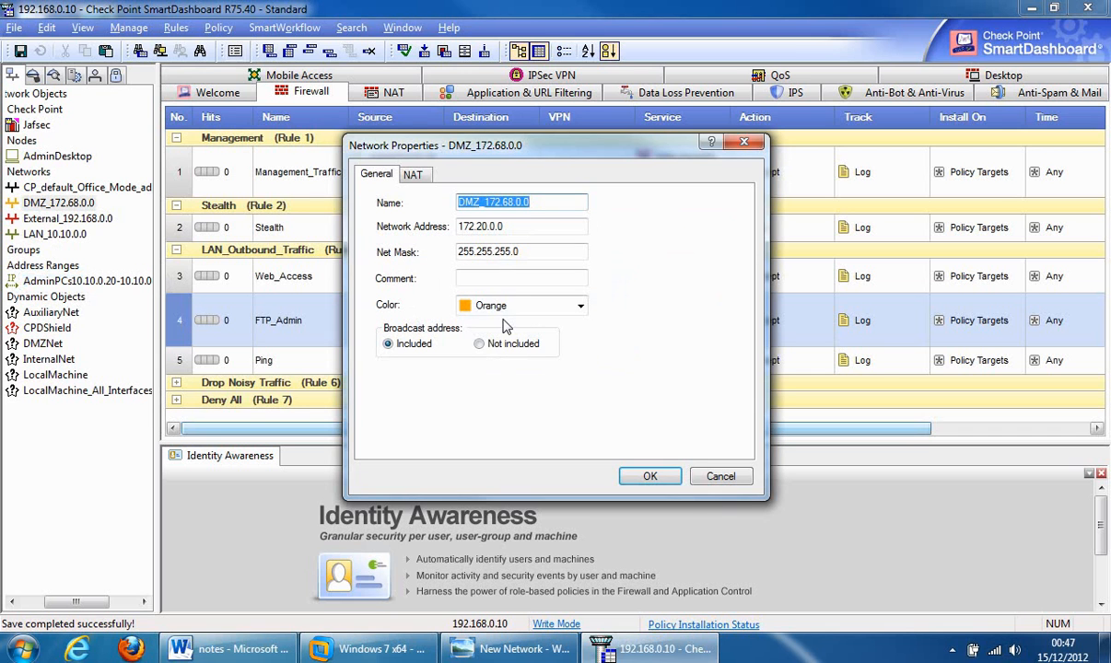
pyautogui.click(579, 306)
pyautogui.click(580, 305)
pyautogui.click(721, 477)
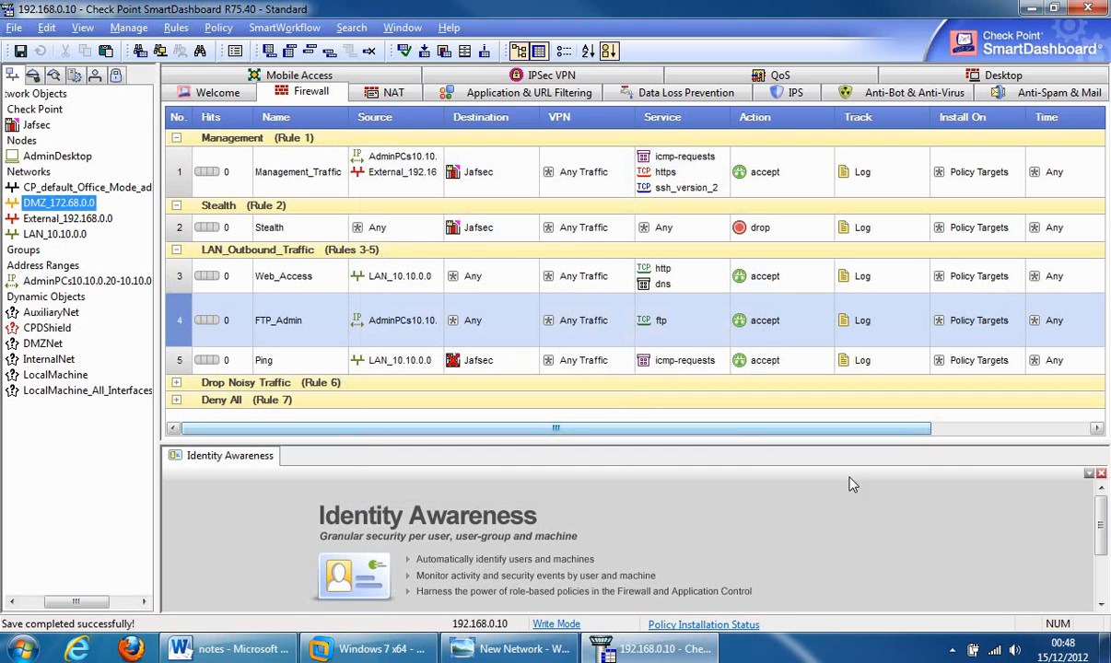
pyautogui.click(218, 27)
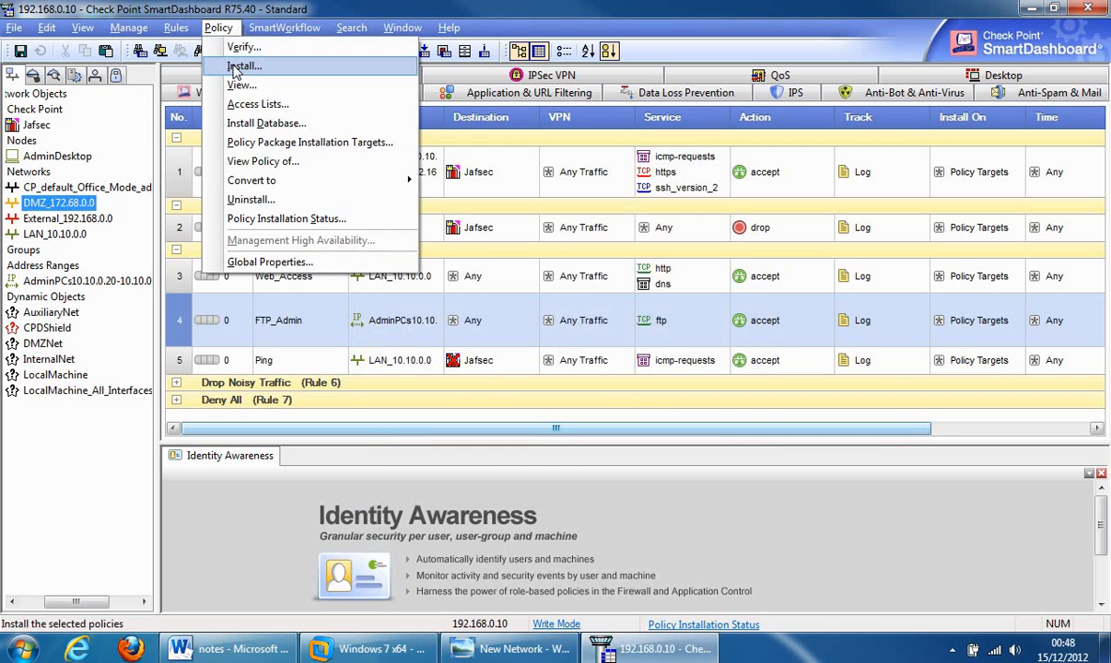
pyautogui.click(238, 68)
pyautogui.click(514, 389)
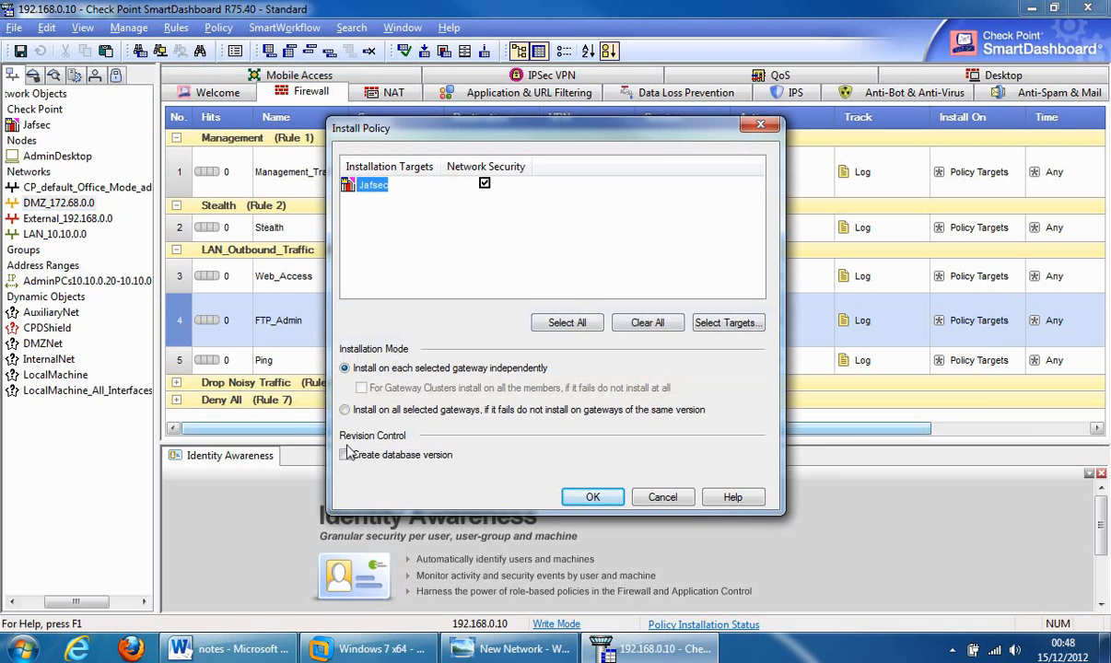
pyautogui.click(345, 455)
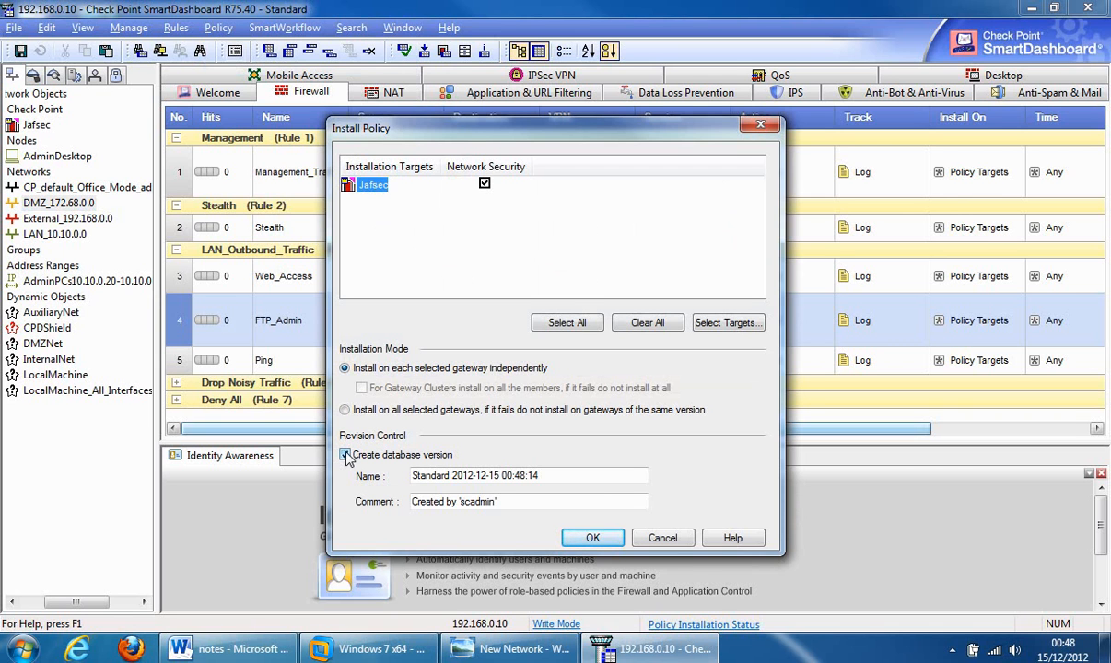
pyautogui.click(346, 454)
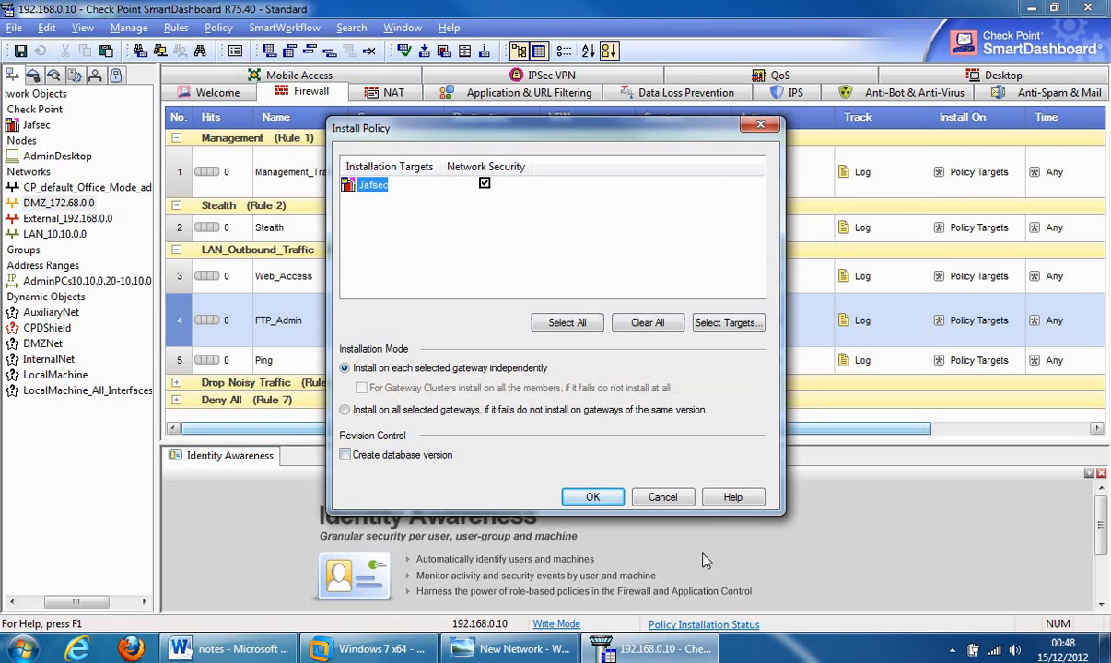
pyautogui.click(661, 498)
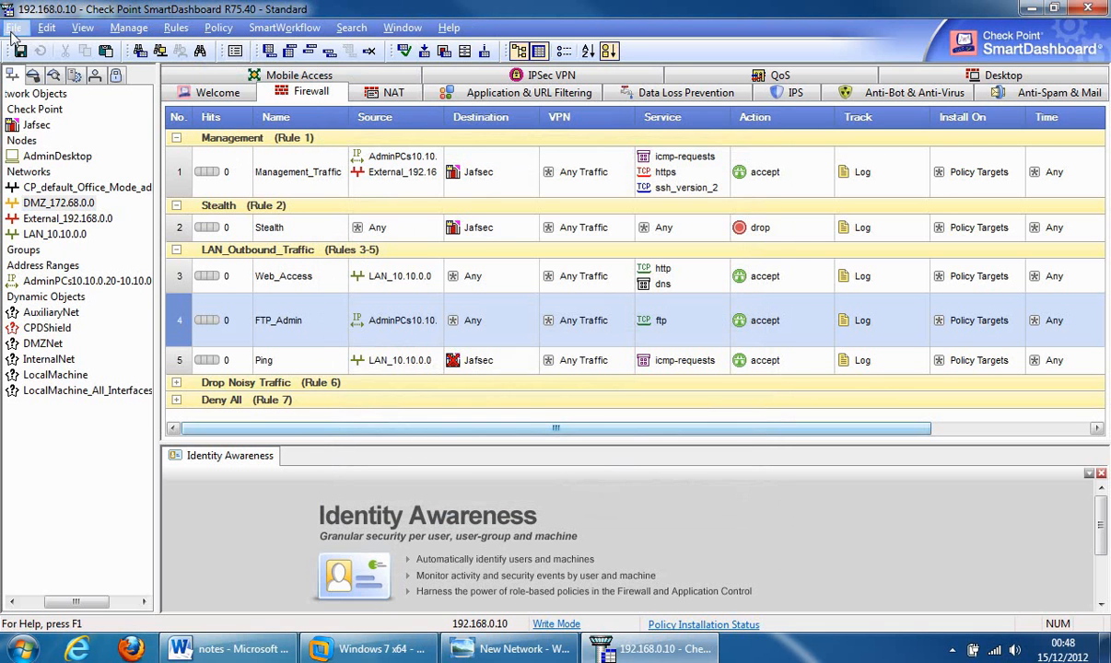
pyautogui.click(228, 30)
pyautogui.click(230, 30)
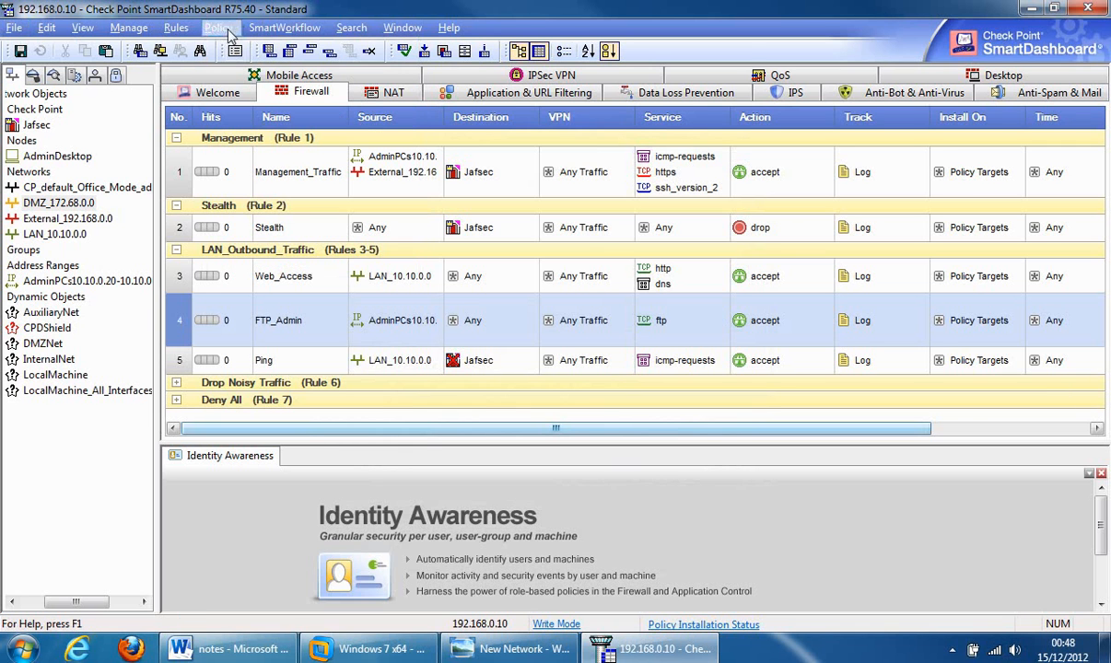
# - Open Database Revision Control from the File menu, try creating a version, then cancel out unchanged
pyautogui.click(14, 29)
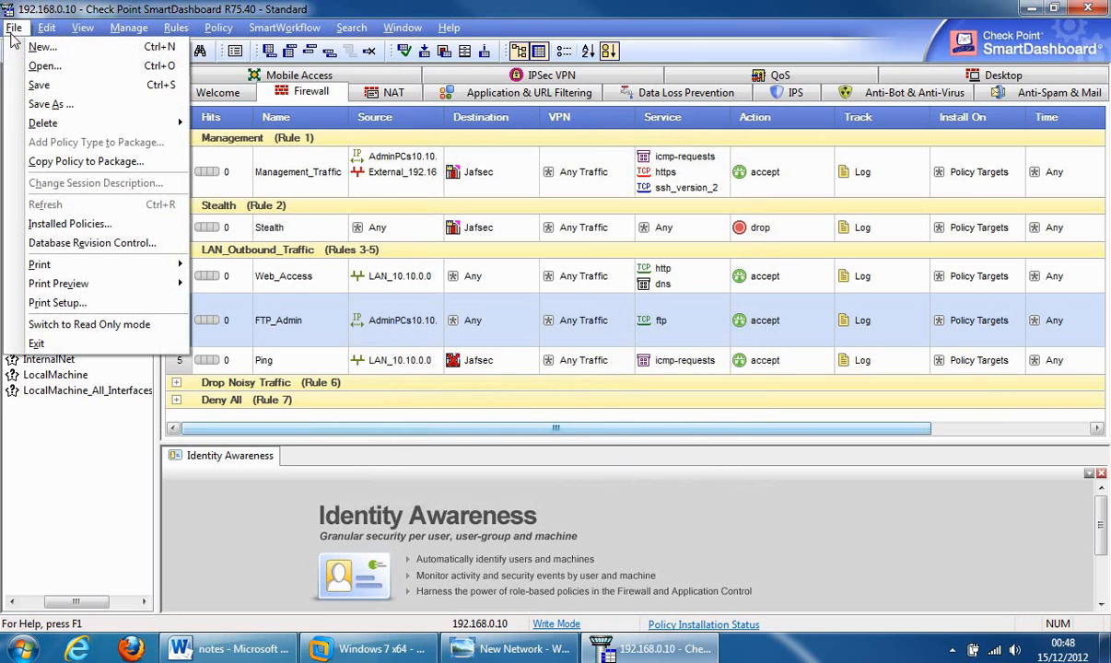
pyautogui.click(62, 243)
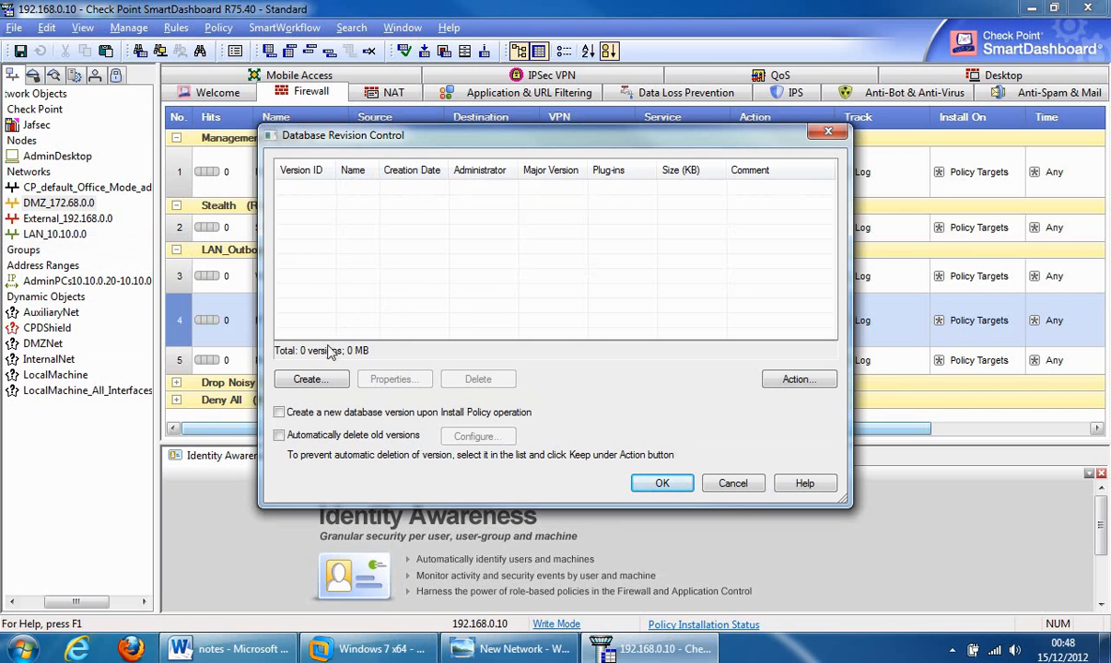
pyautogui.click(308, 380)
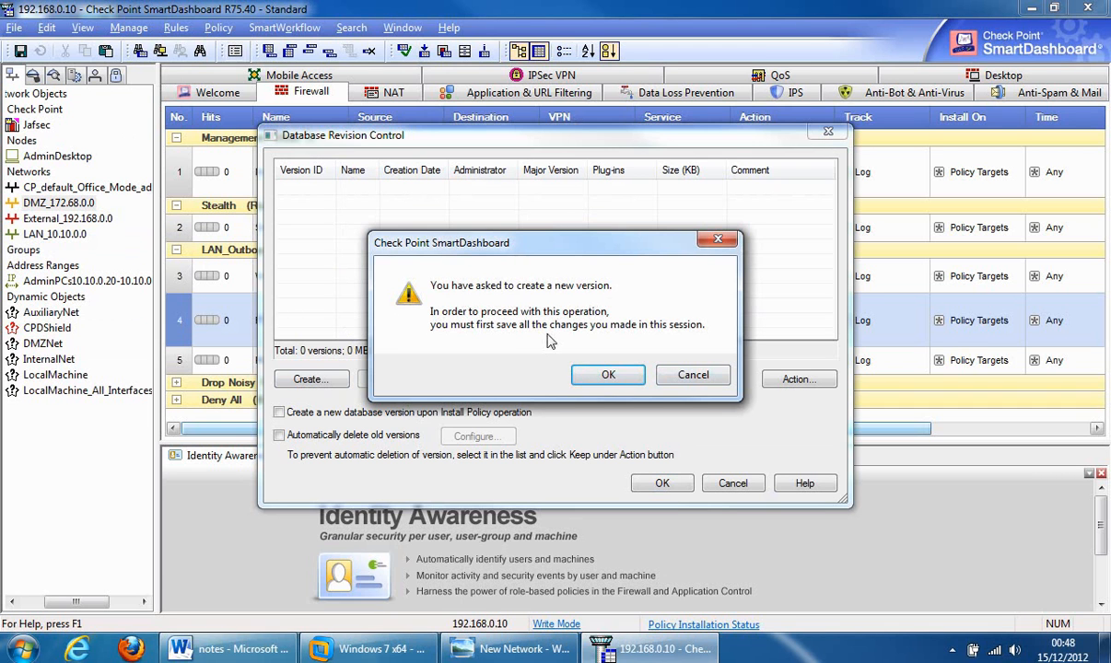
pyautogui.click(714, 375)
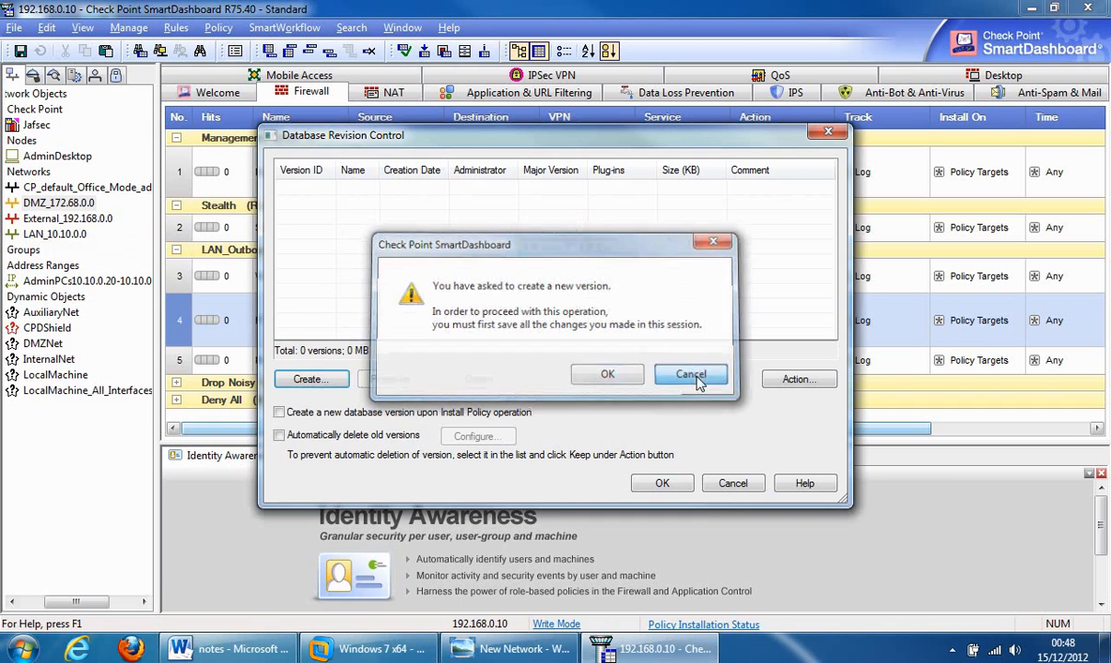
pyautogui.click(733, 483)
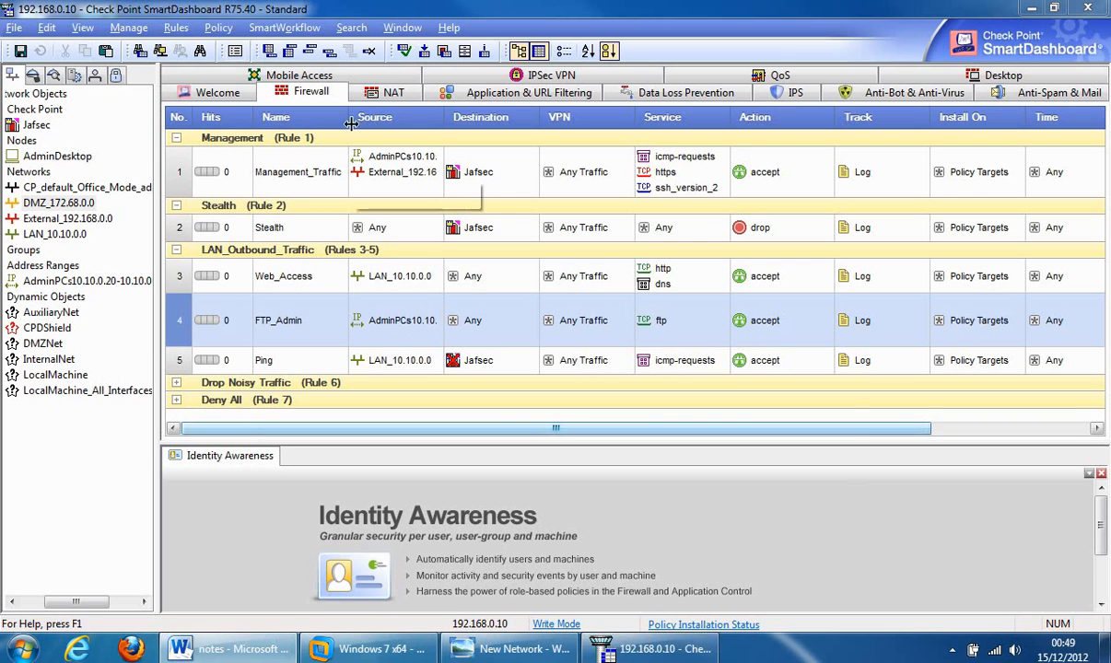
# - Open a new rule base query clause from Search > Query Rules and move it over the rule table
pyautogui.click(352, 28)
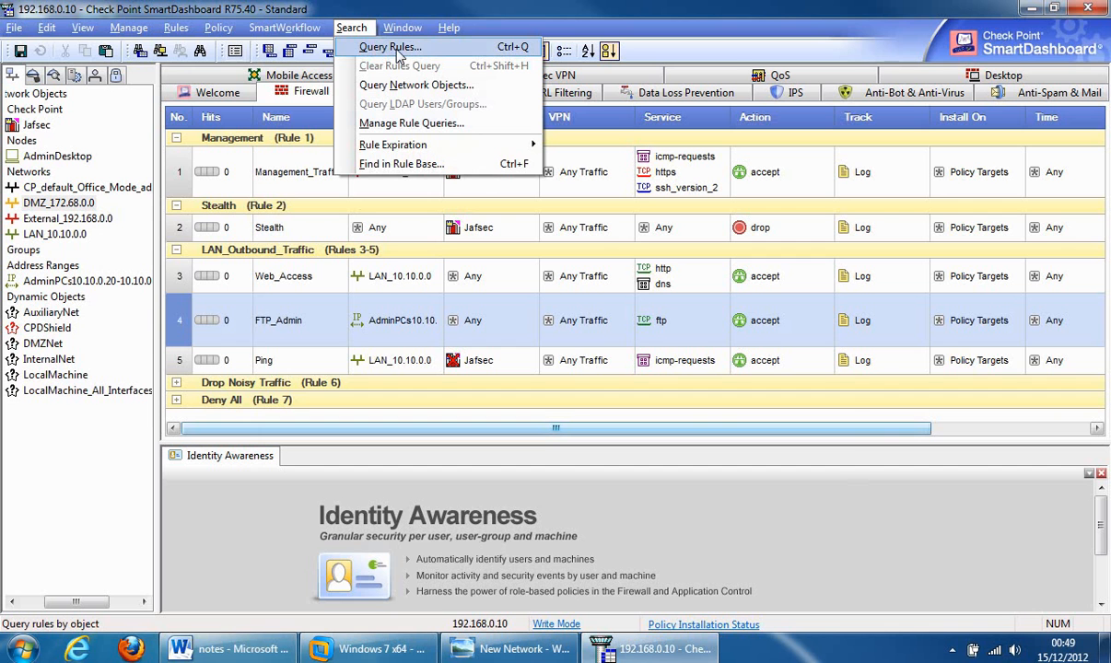
pyautogui.click(392, 47)
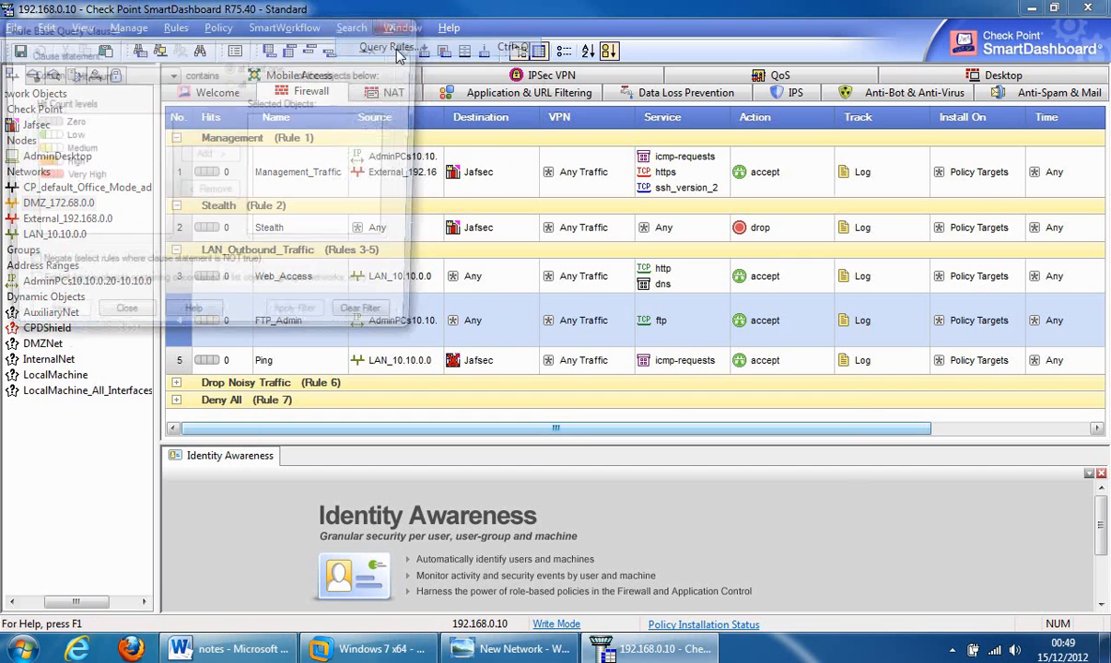
pyautogui.moveTo(208, 31); pyautogui.dragTo(545, 142)
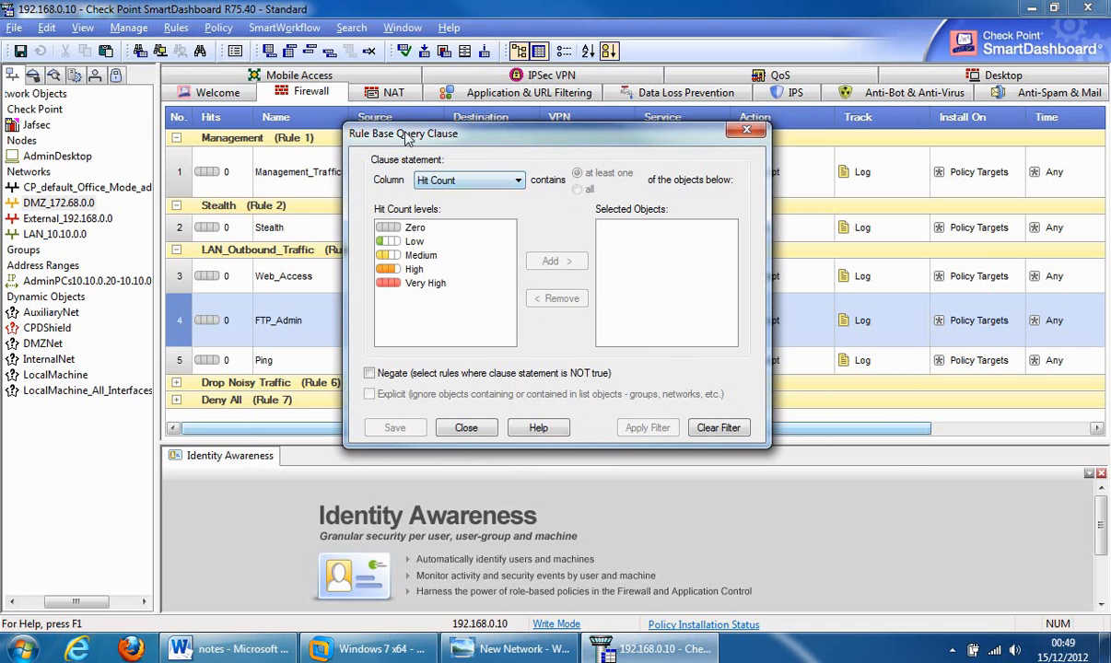
pyautogui.moveTo(406, 136); pyautogui.dragTo(545, 134)
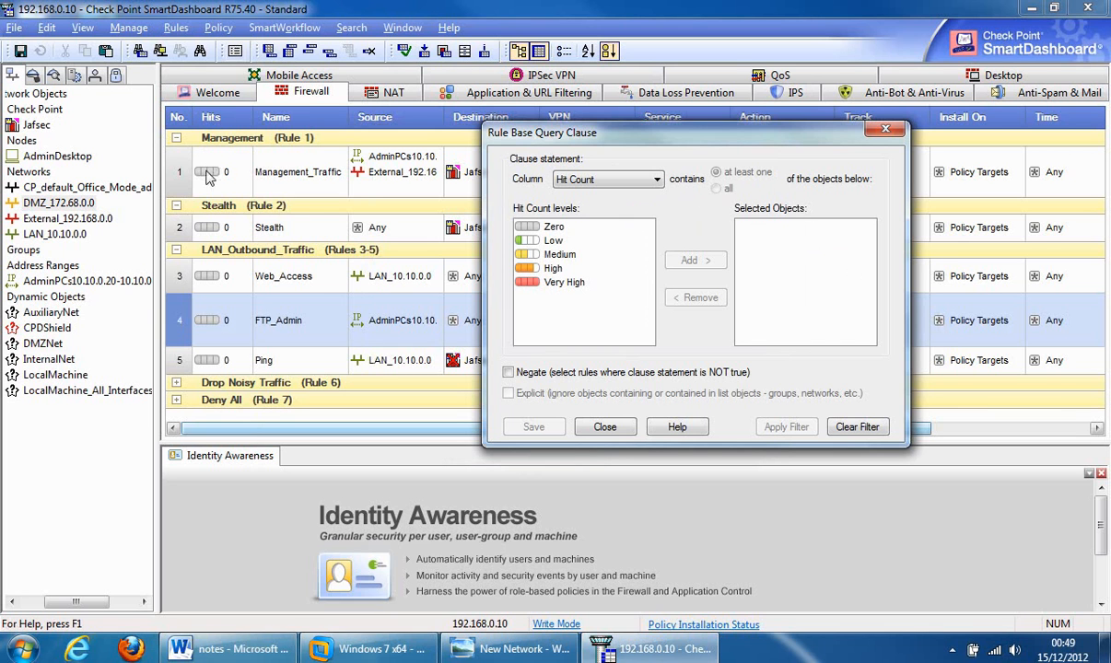
# - Try the query column as Source, VPN, Services, Action and Install On in turn
pyautogui.moveTo(214, 178)
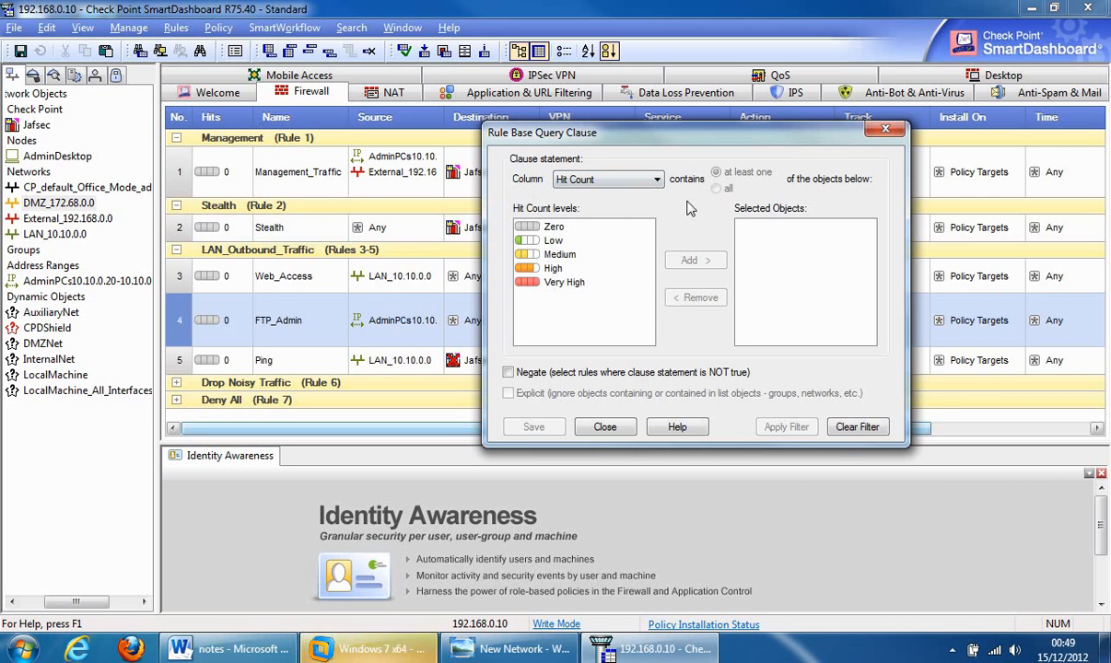
pyautogui.click(656, 180)
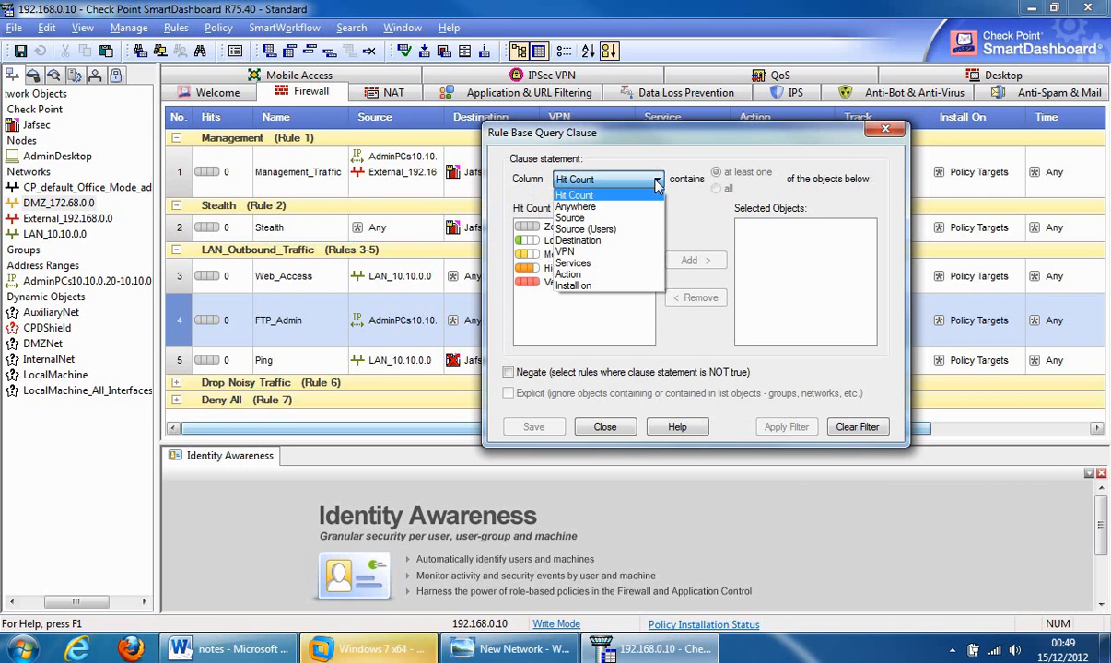
pyautogui.click(583, 218)
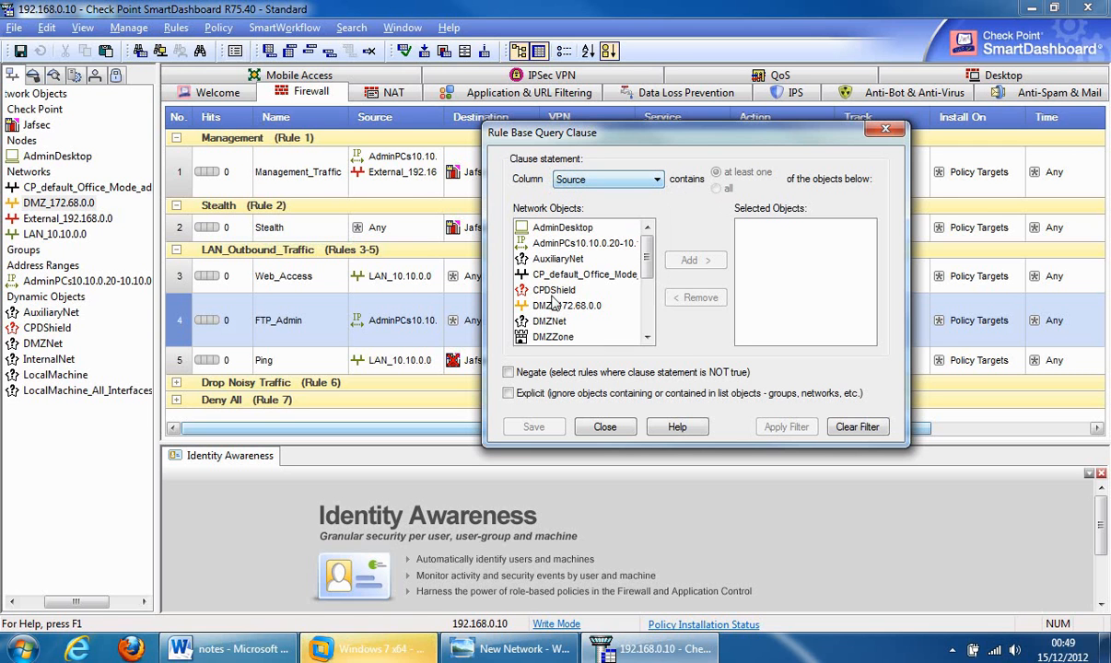
pyautogui.click(625, 182)
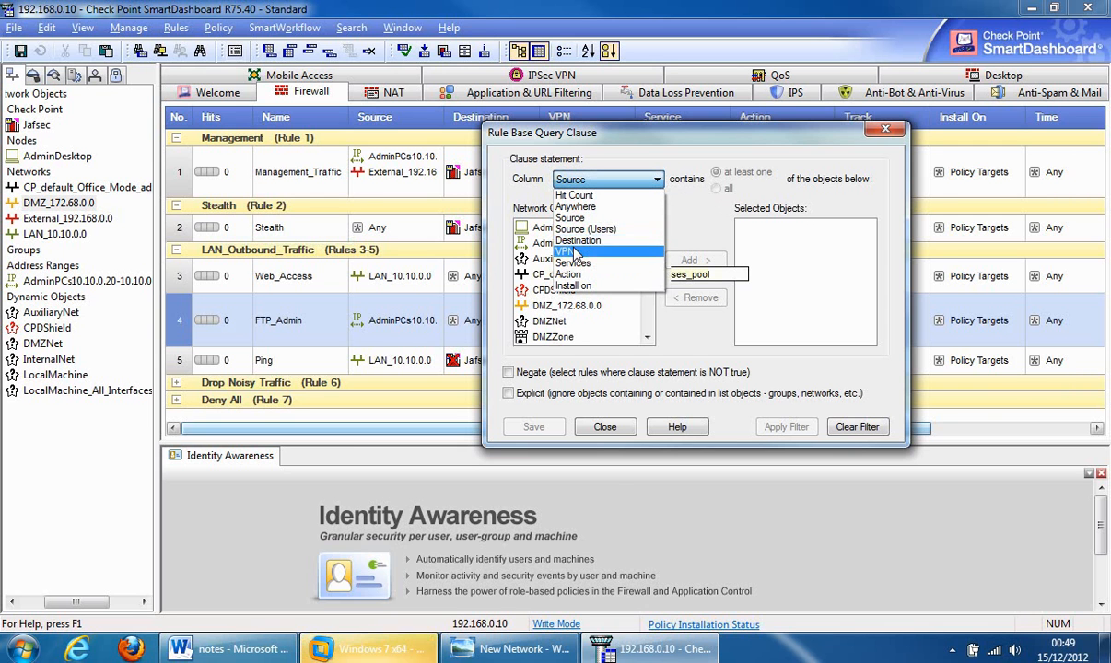
pyautogui.click(573, 252)
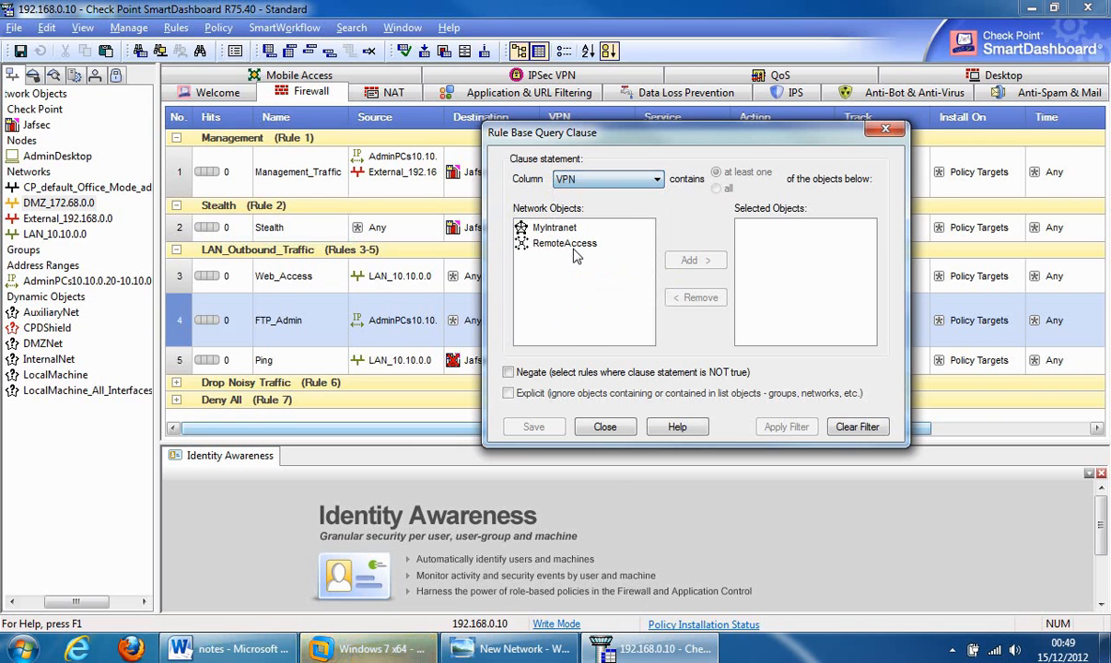
pyautogui.click(656, 181)
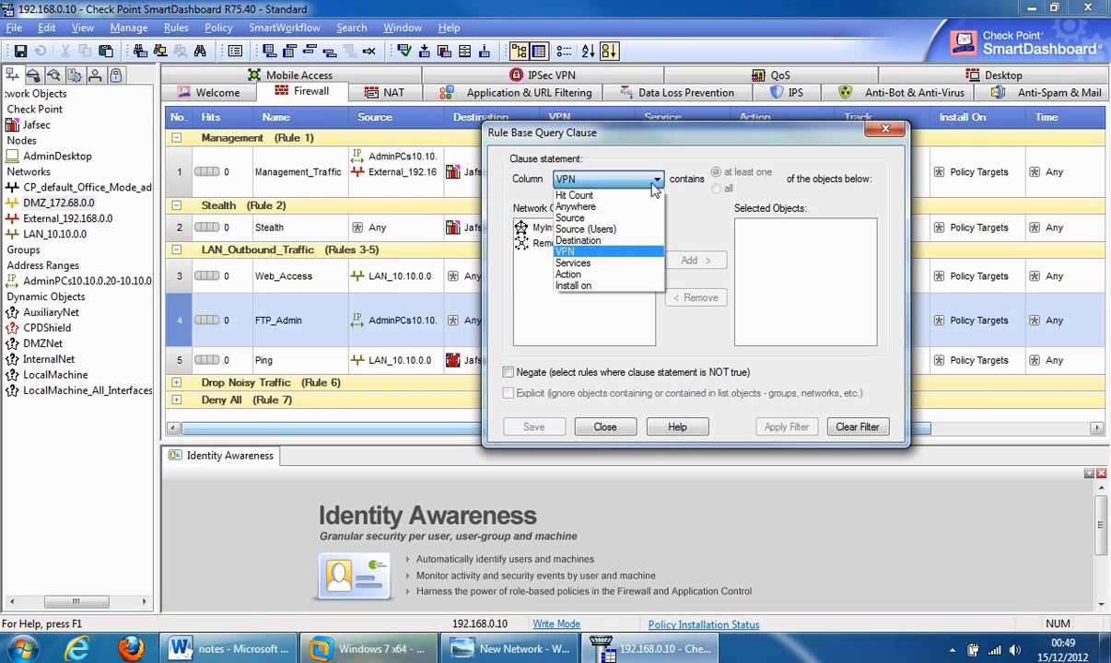
pyautogui.click(586, 263)
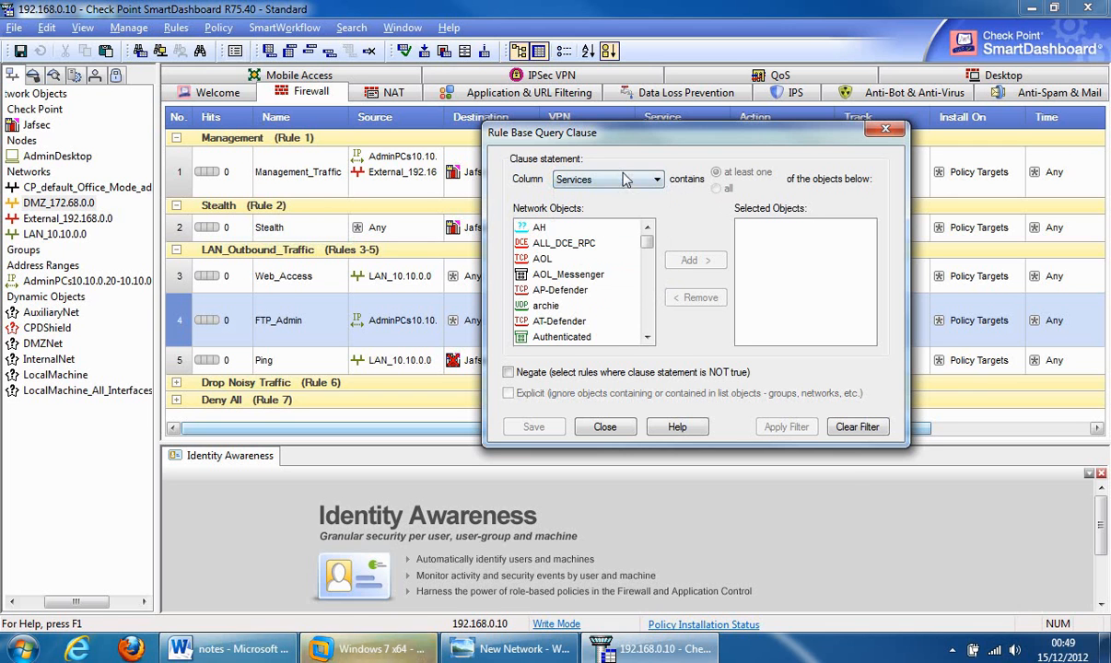
pyautogui.click(592, 180)
pyautogui.click(557, 274)
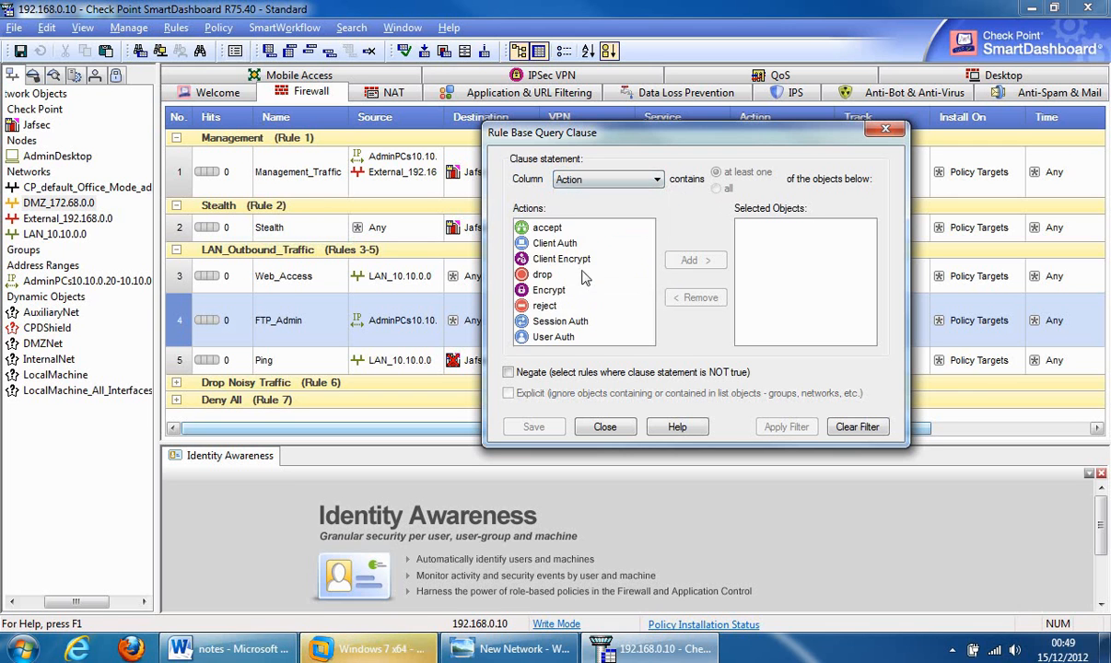
pyautogui.click(608, 179)
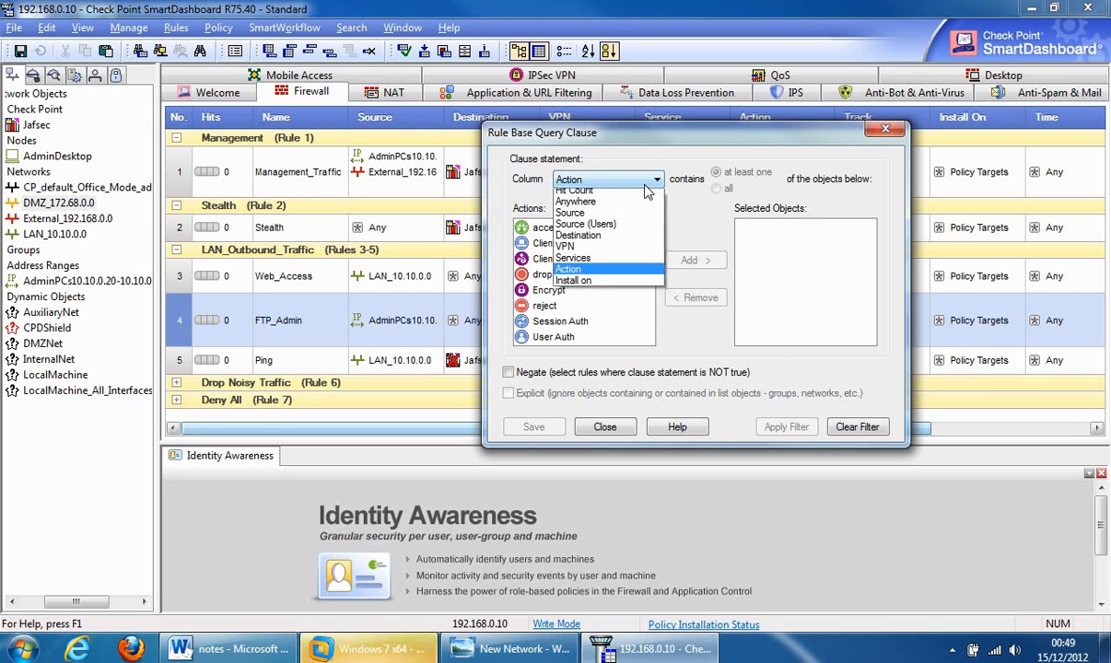
pyautogui.click(581, 286)
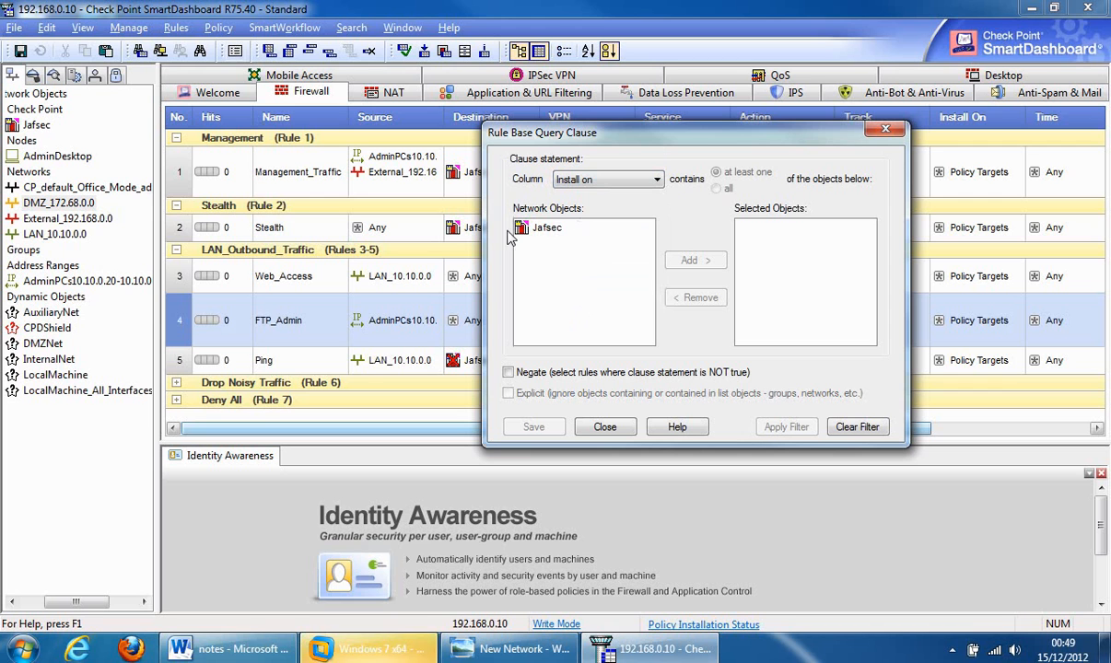
# - Enable Negate on the query clause and set its column to Services
pyautogui.click(608, 181)
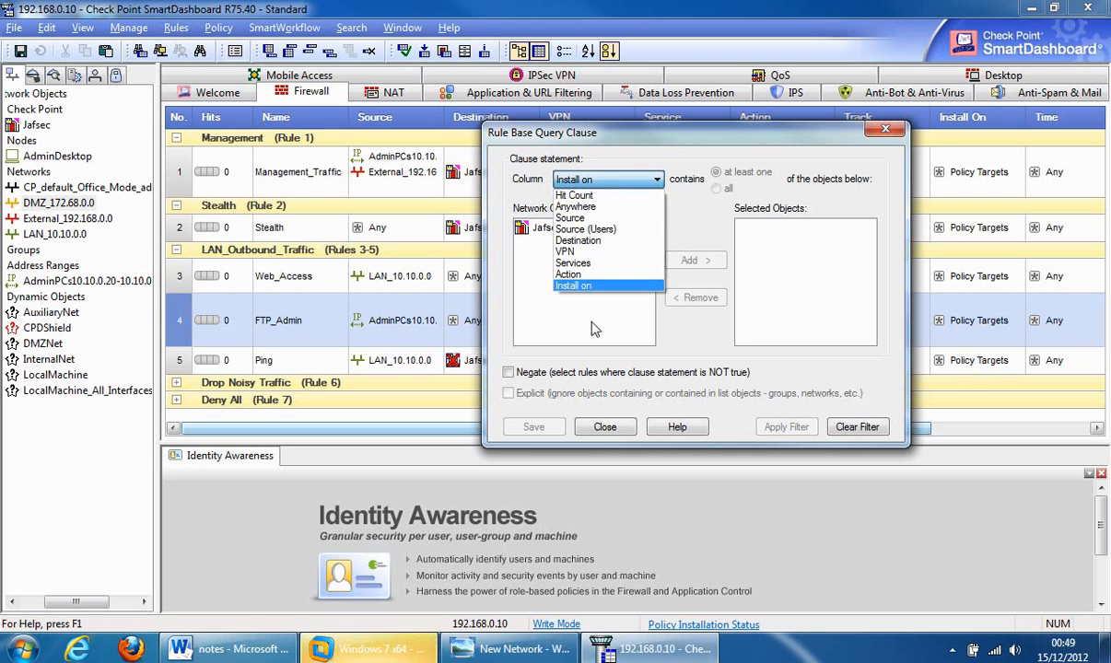
pyautogui.click(553, 322)
pyautogui.click(507, 373)
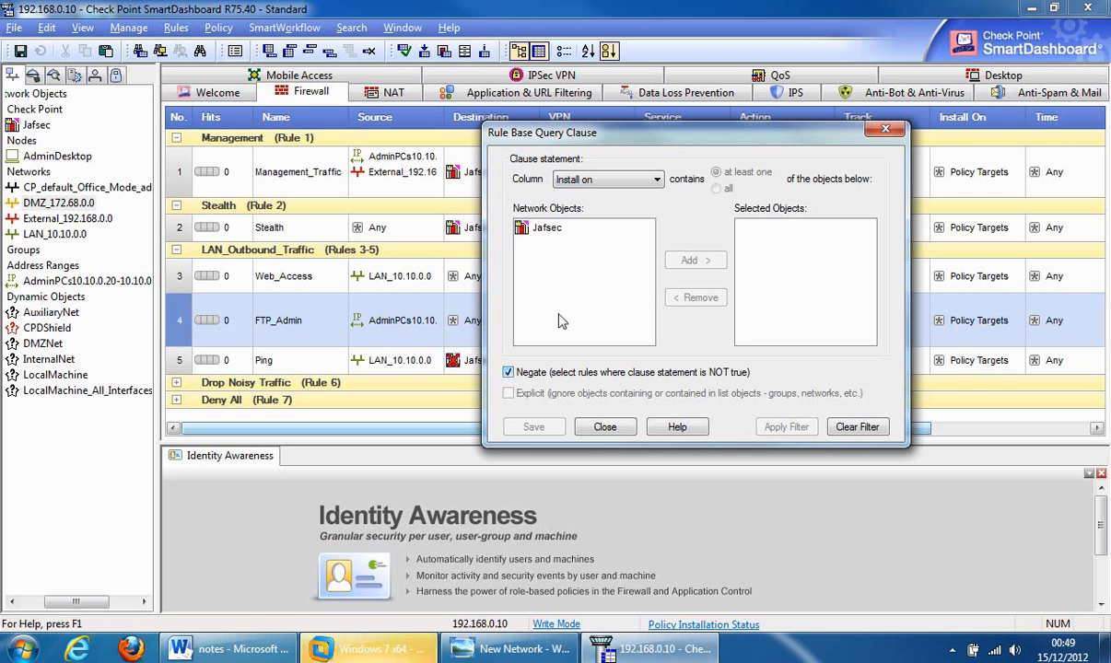
pyautogui.click(631, 178)
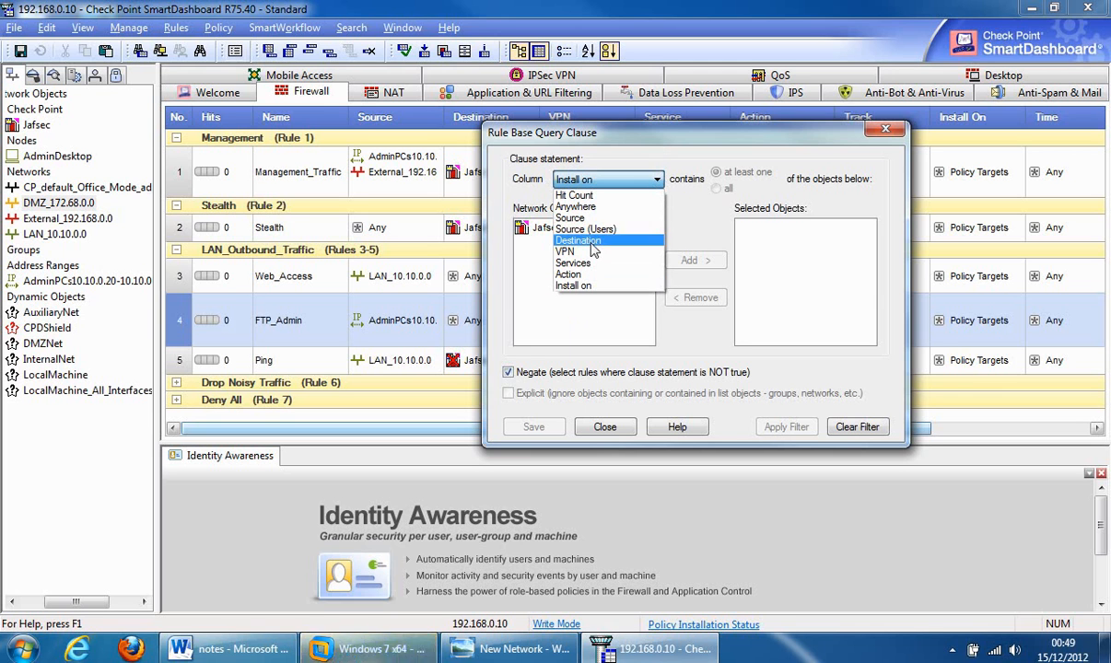
pyautogui.click(573, 264)
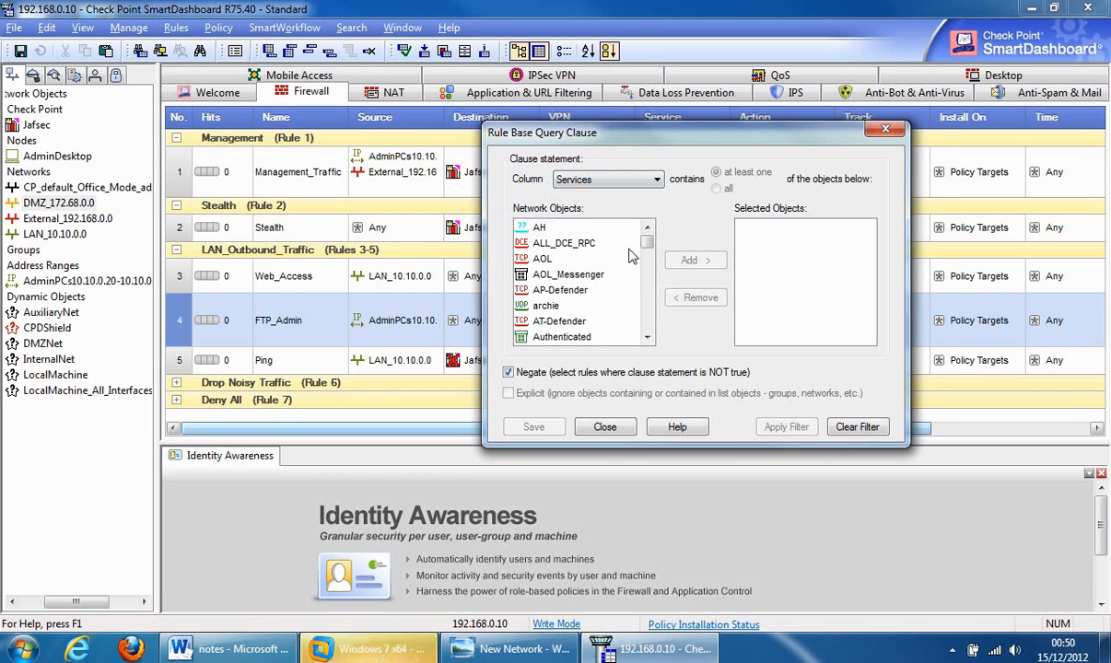
# - Add http (instead of https) as the negated query's service, then close the query without filtering
pyautogui.moveTo(648, 242); pyautogui.dragTo(649, 269)
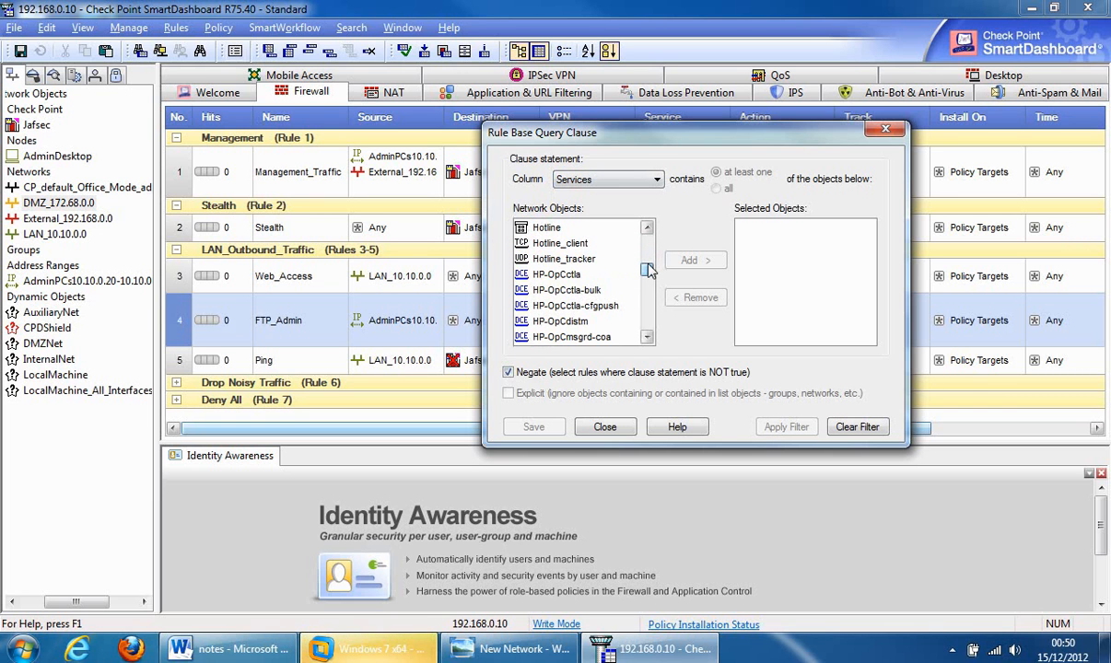
pyautogui.click(650, 318)
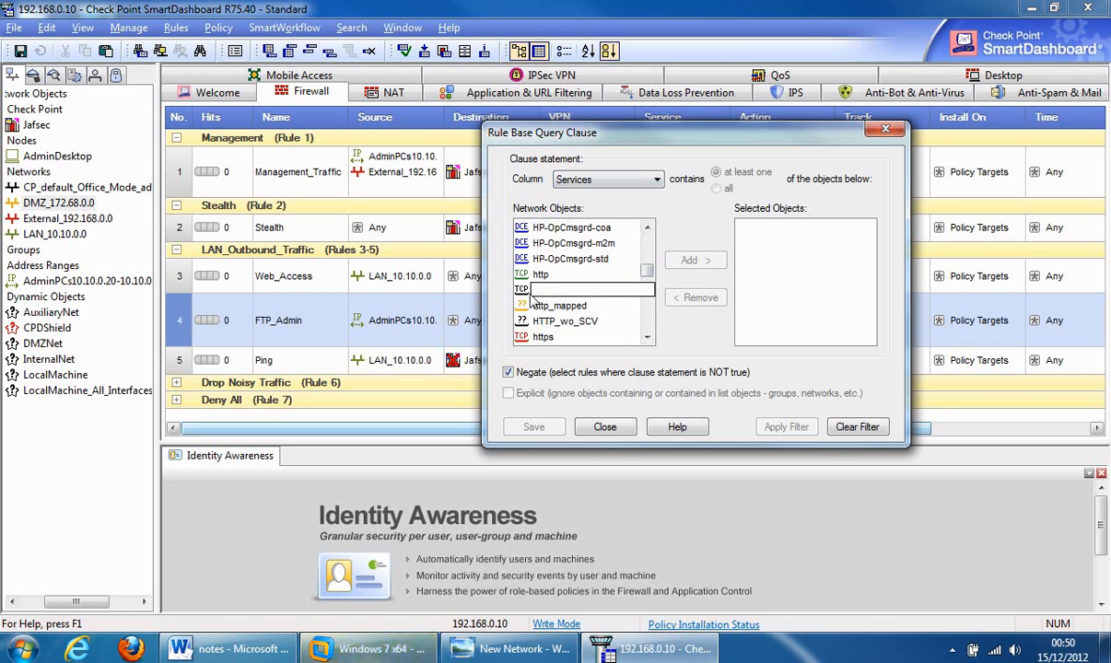
pyautogui.click(534, 336)
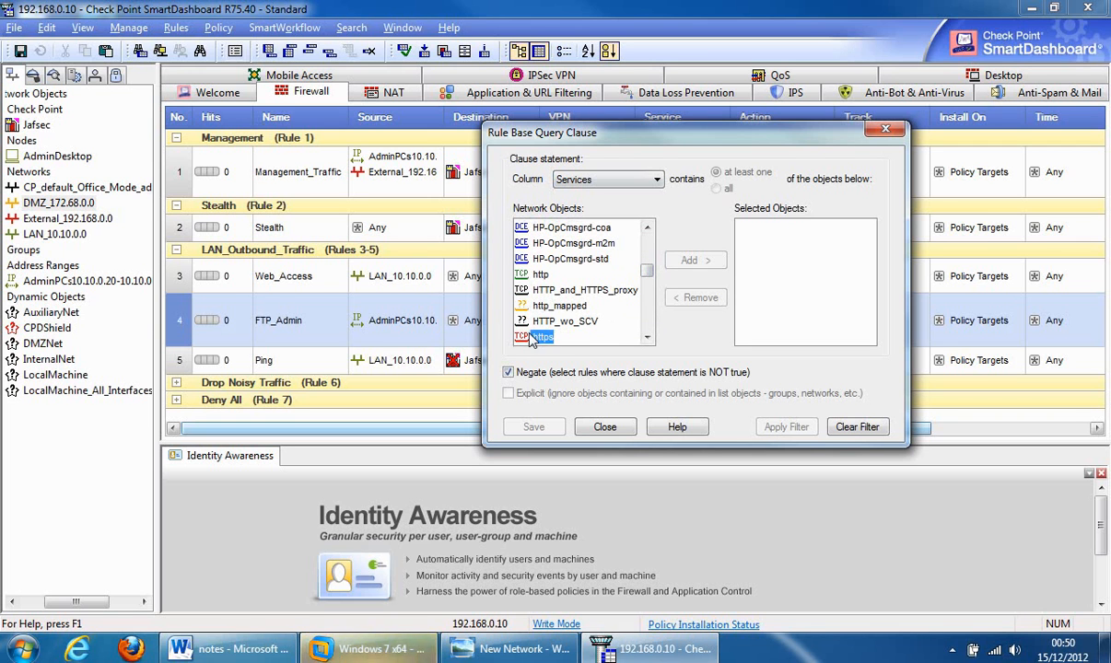
pyautogui.click(647, 338)
pyautogui.scroll(-4, 530, 281)
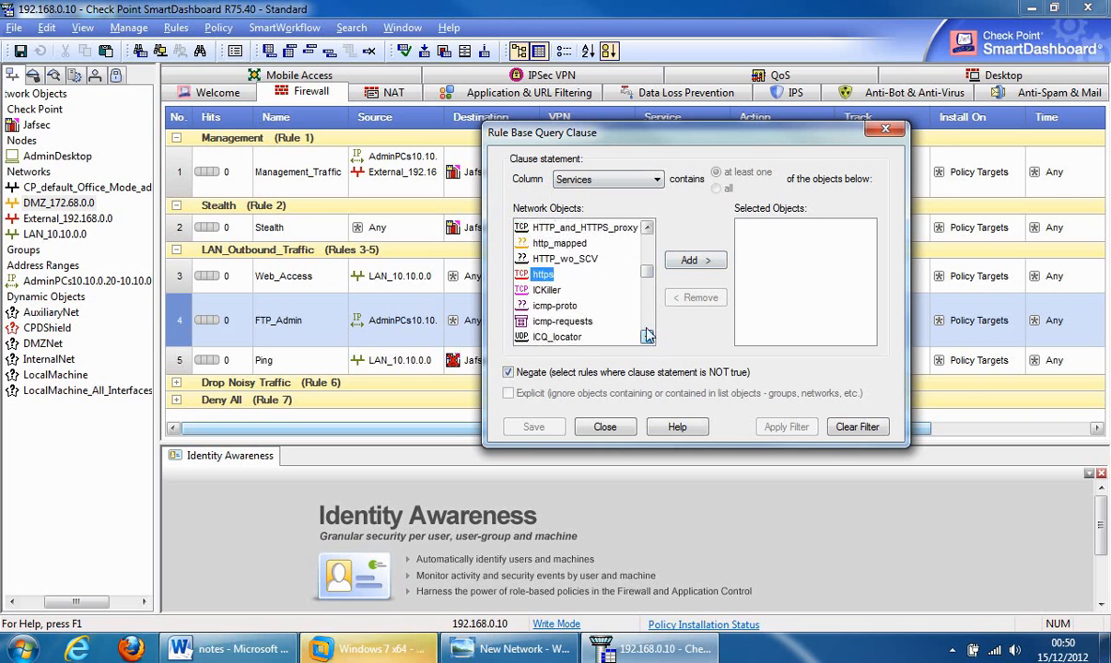
pyautogui.click(648, 228)
pyautogui.click(648, 228)
pyautogui.click(647, 227)
pyautogui.click(648, 227)
pyautogui.click(647, 228)
pyautogui.click(647, 228)
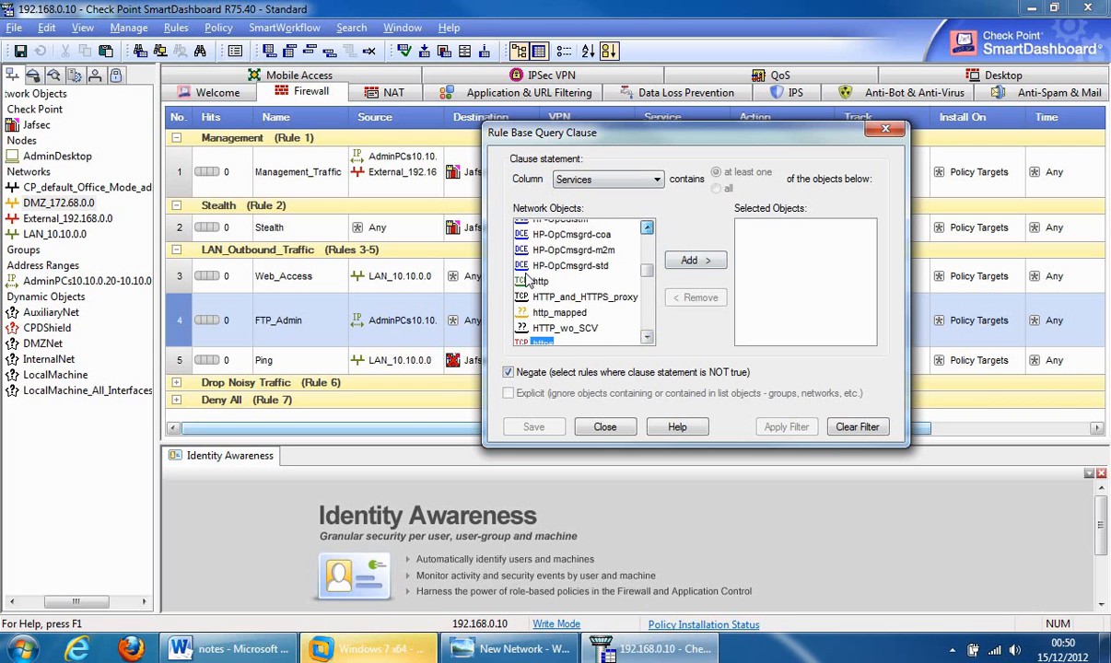
pyautogui.click(648, 228)
pyautogui.click(540, 305)
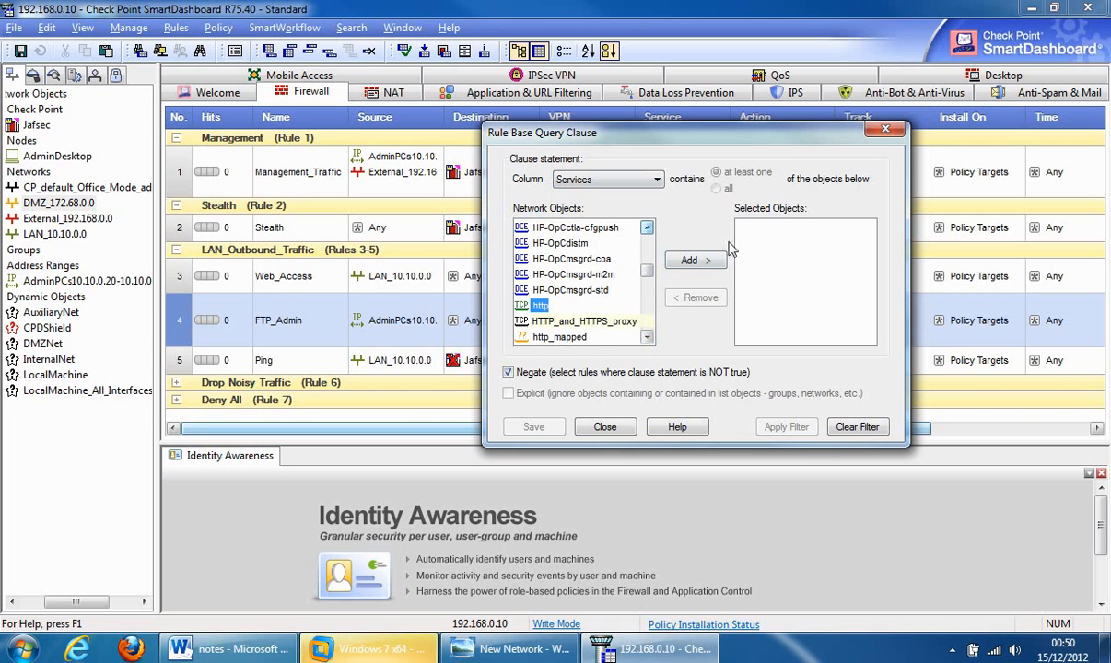
pyautogui.click(696, 261)
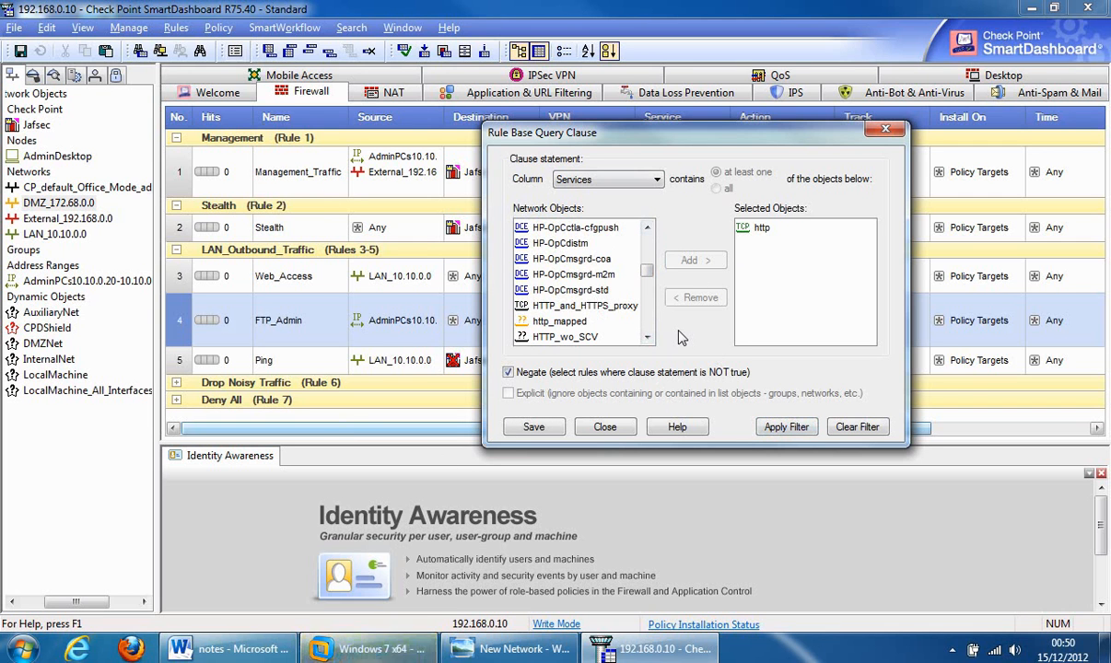
pyautogui.click(885, 129)
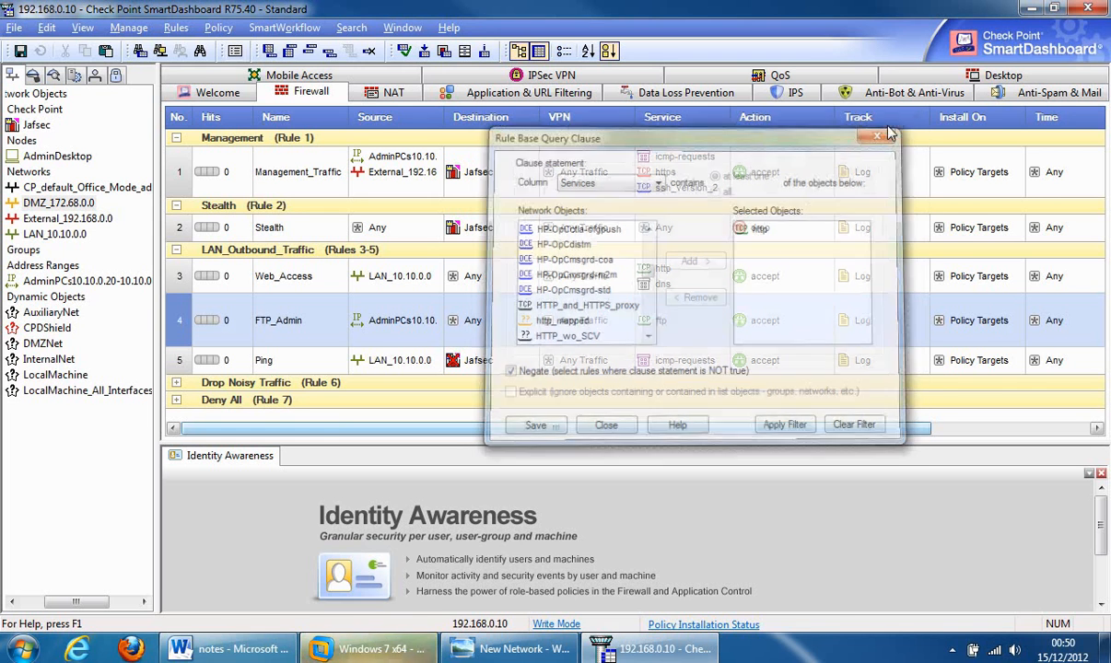